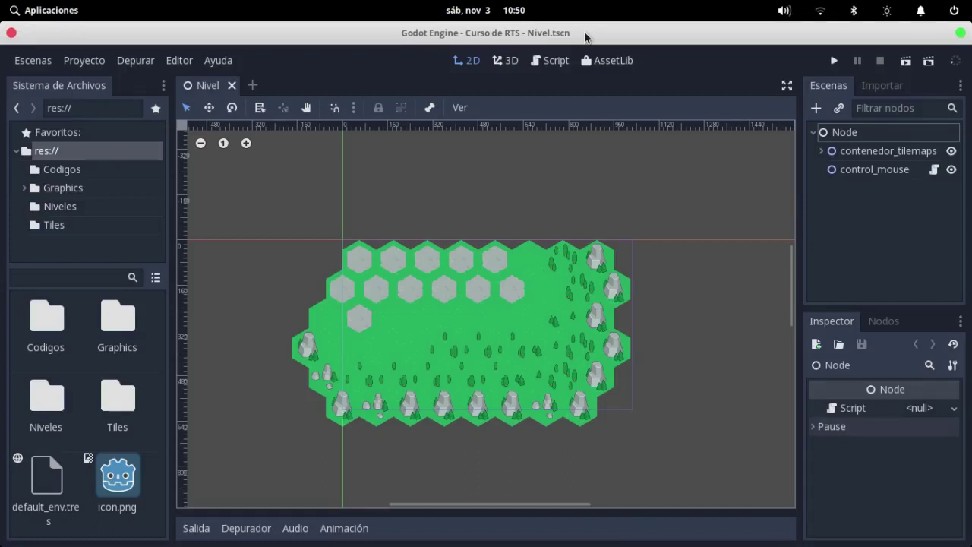
Step: Make a new 'Edificios' folder in the FileSystem dock, enter it, and add a blank scene tab
scroll(509, 330, "up", 3)
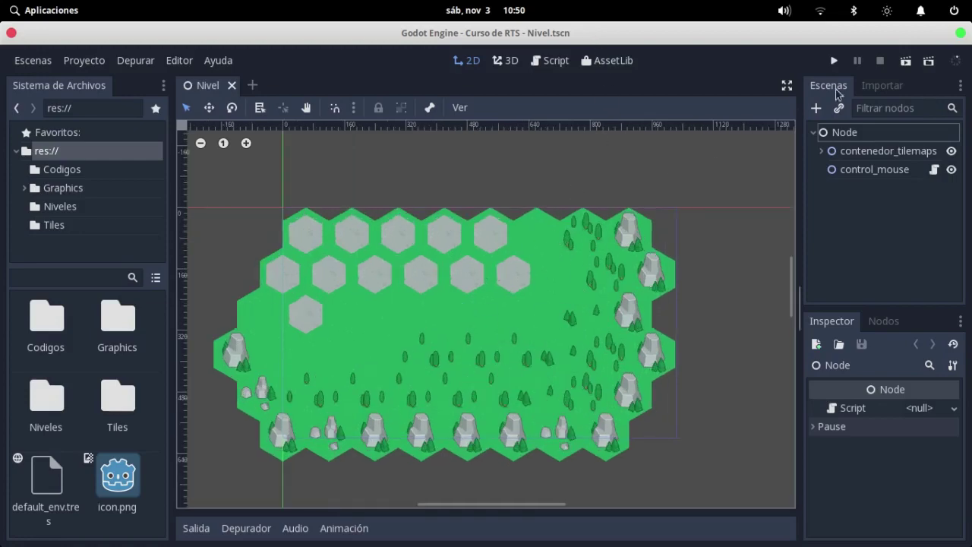
middle_click_drag(470, 339, 494, 313)
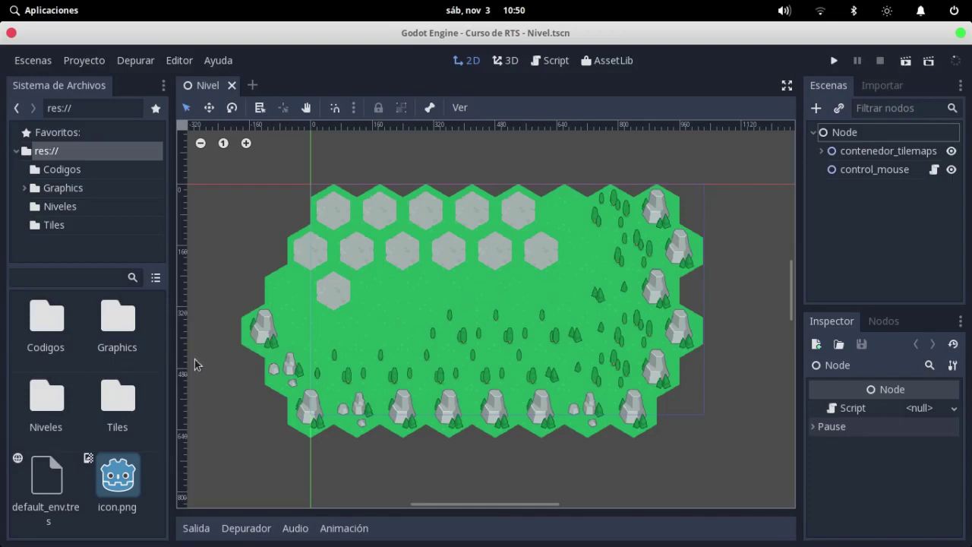
right_click(126, 484)
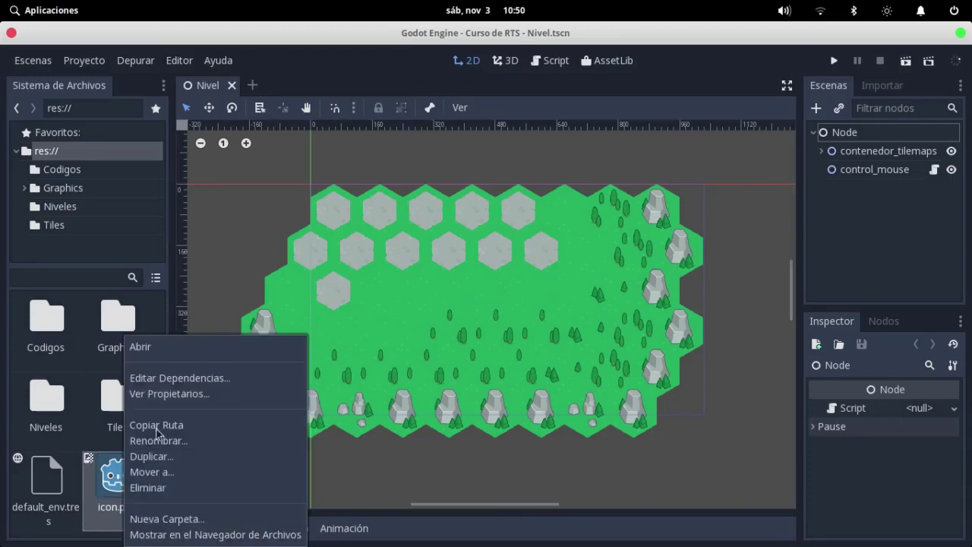
left_click(223, 518)
type("E")
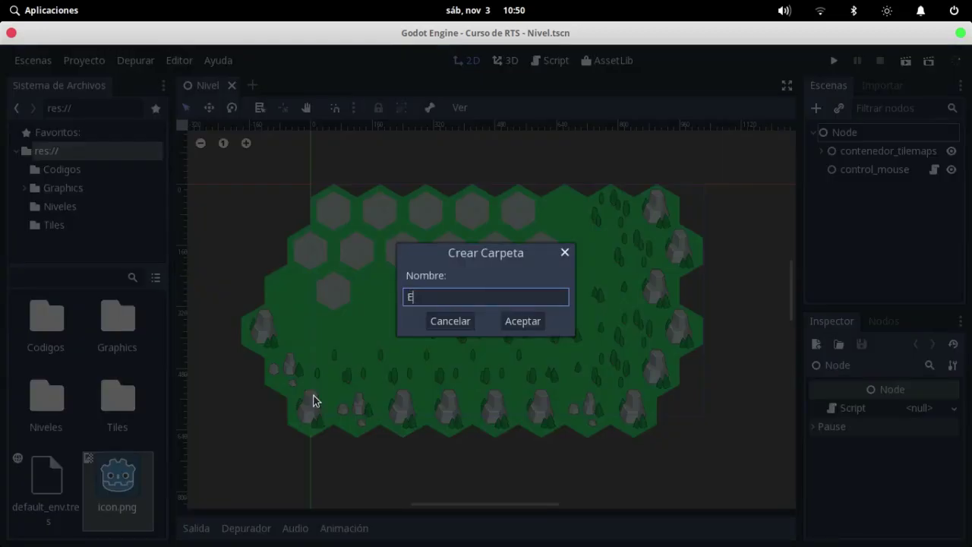
type("dificios")
key("Return")
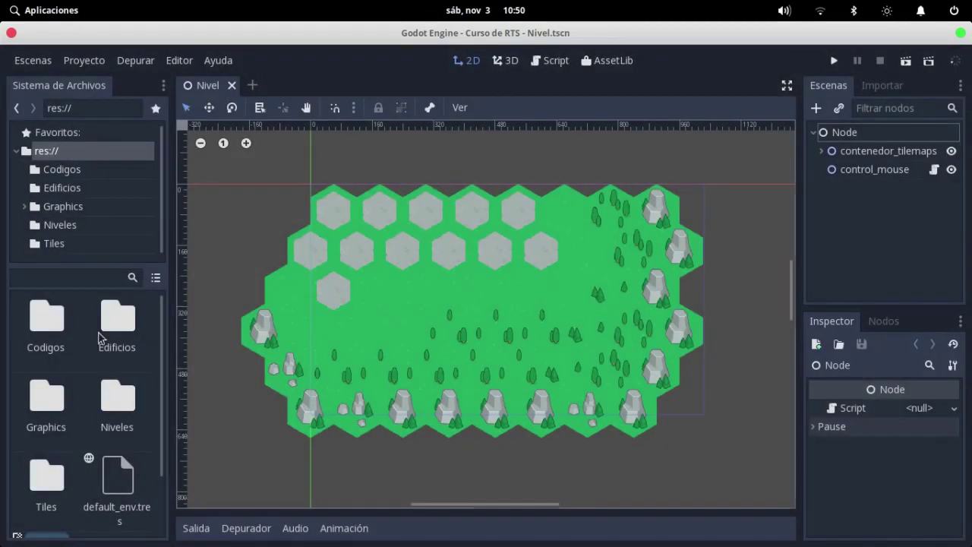
double_click(99, 338)
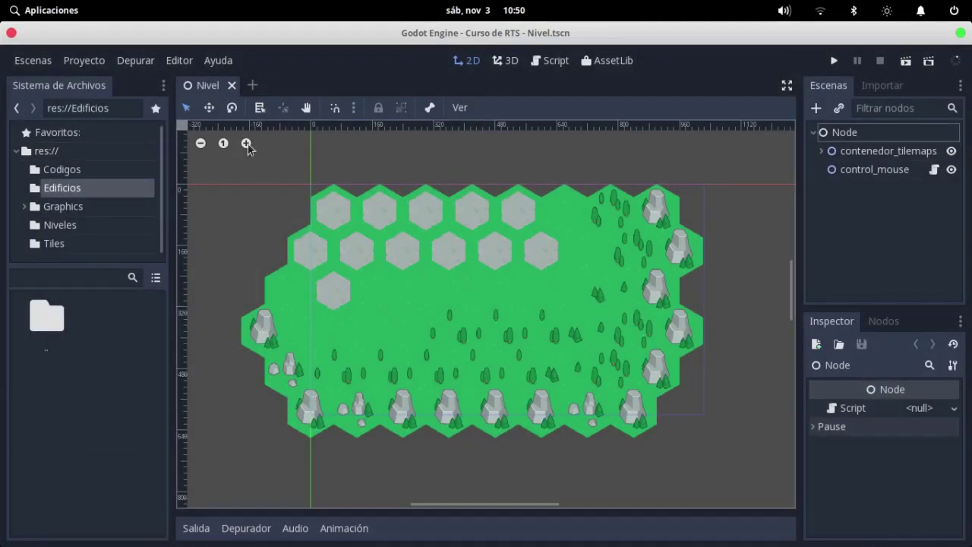
left_click(252, 85)
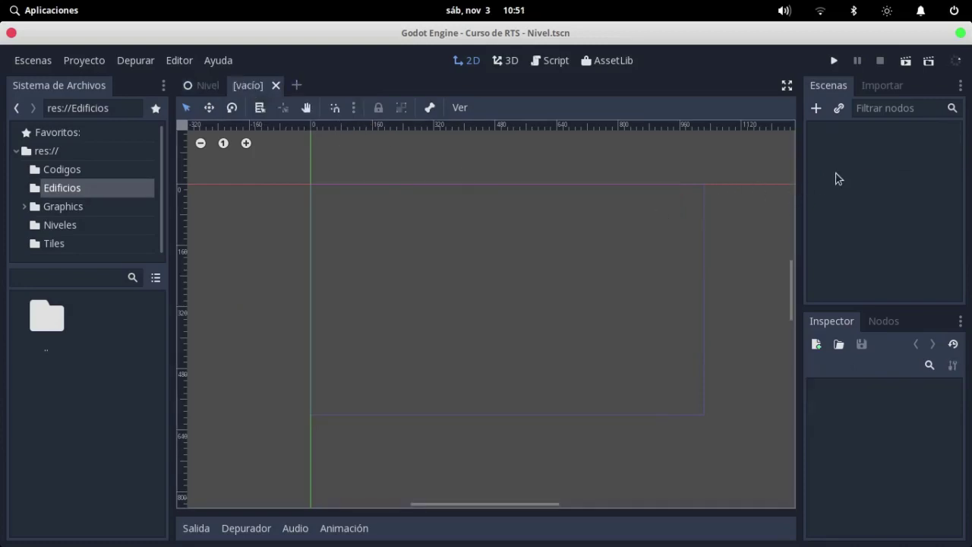
Step: Create a Node2D as the root node of the new scene
right_click(835, 180)
left_click(835, 184)
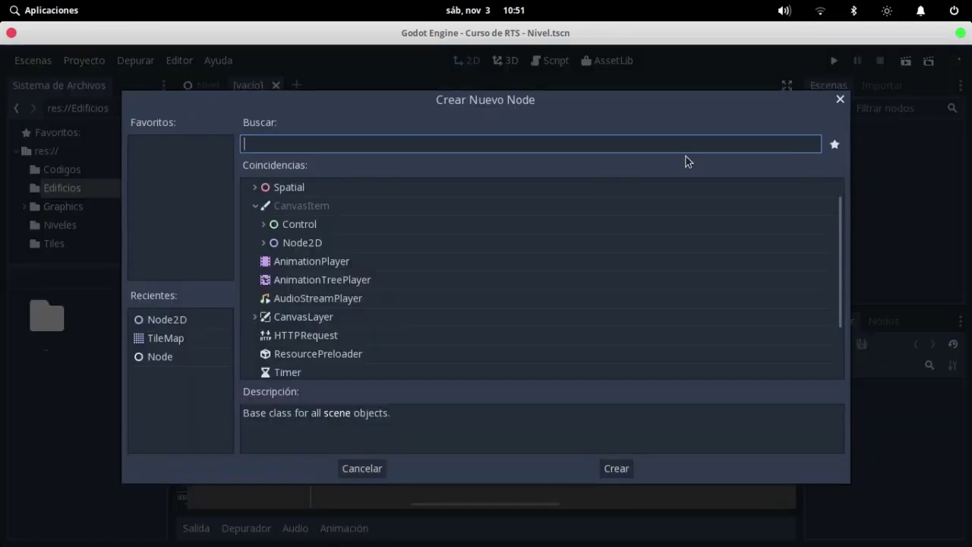
type("Node2D")
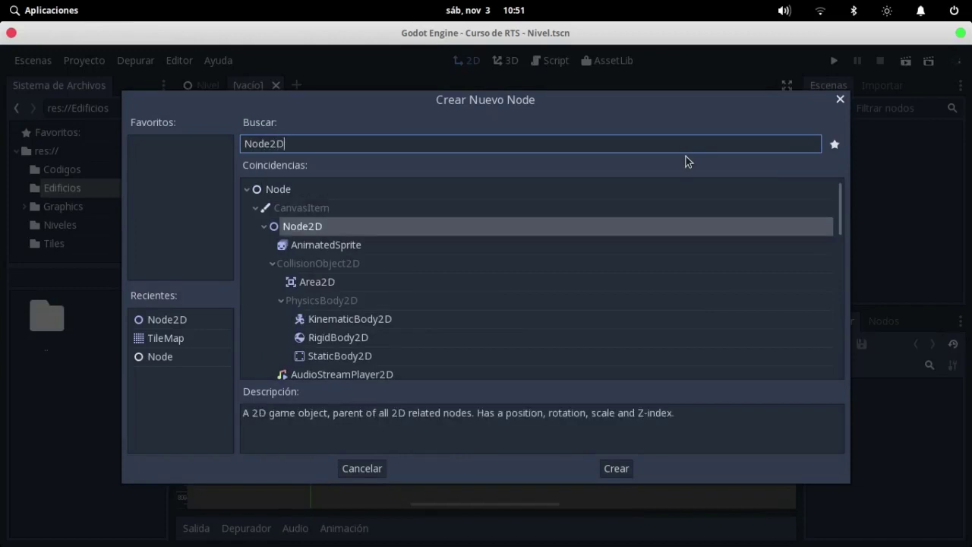
key("Return")
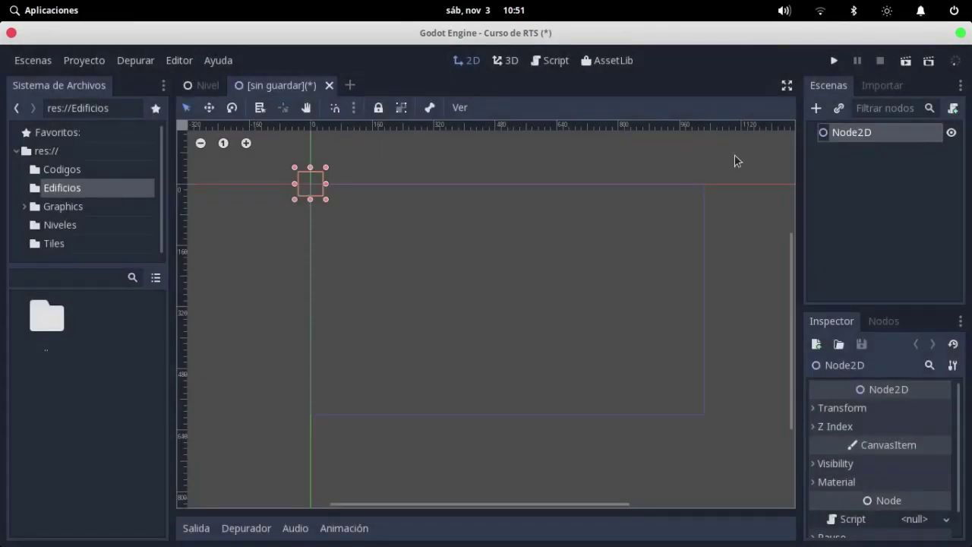
Step: Add an Area2D child under Node2D and a Sprite child under the Area2D
scroll(289, 214, "up", 3)
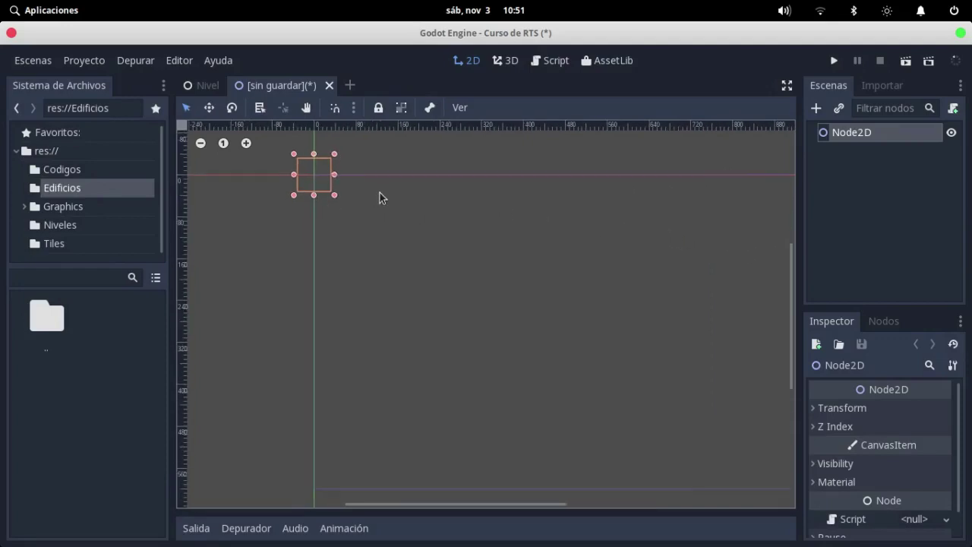
scroll(357, 197, "up", 1)
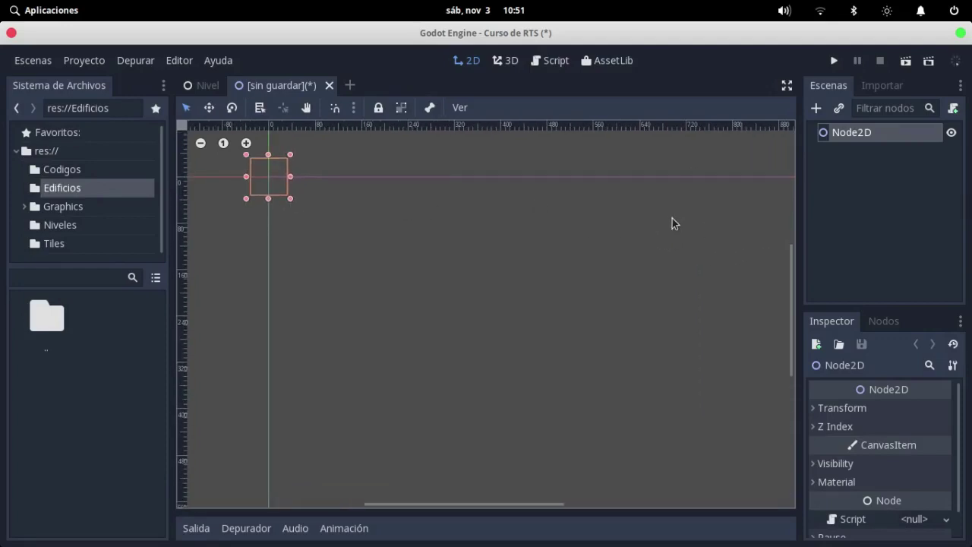
key("ctrl+a")
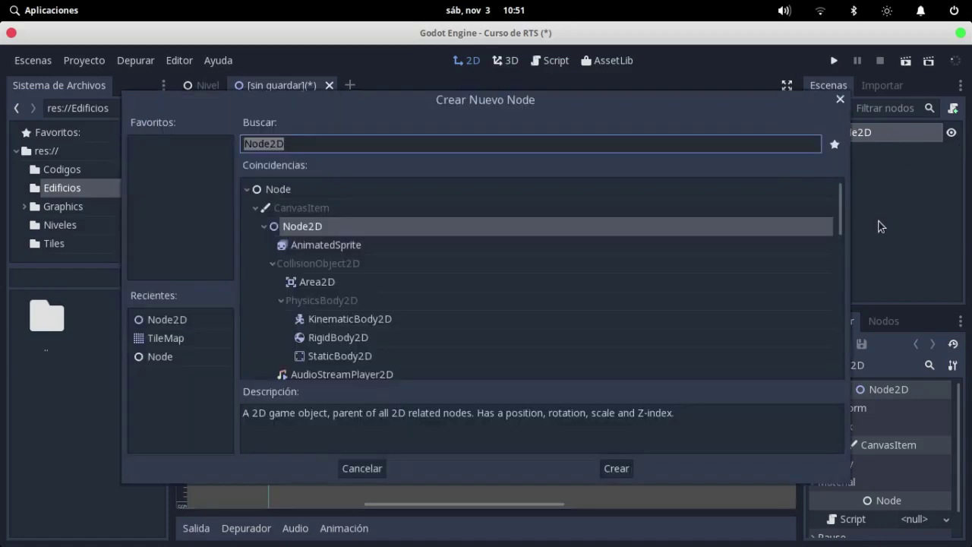
type("Area2D")
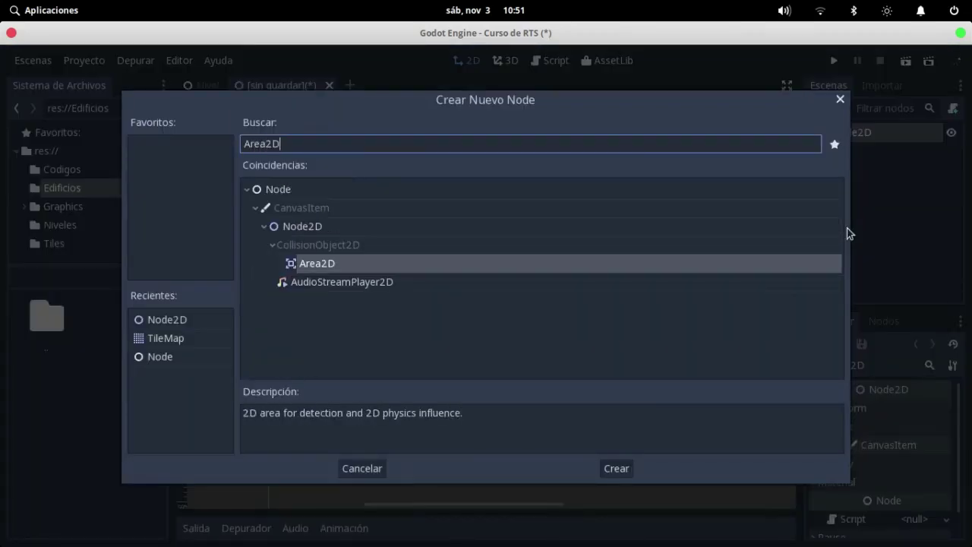
key("Return")
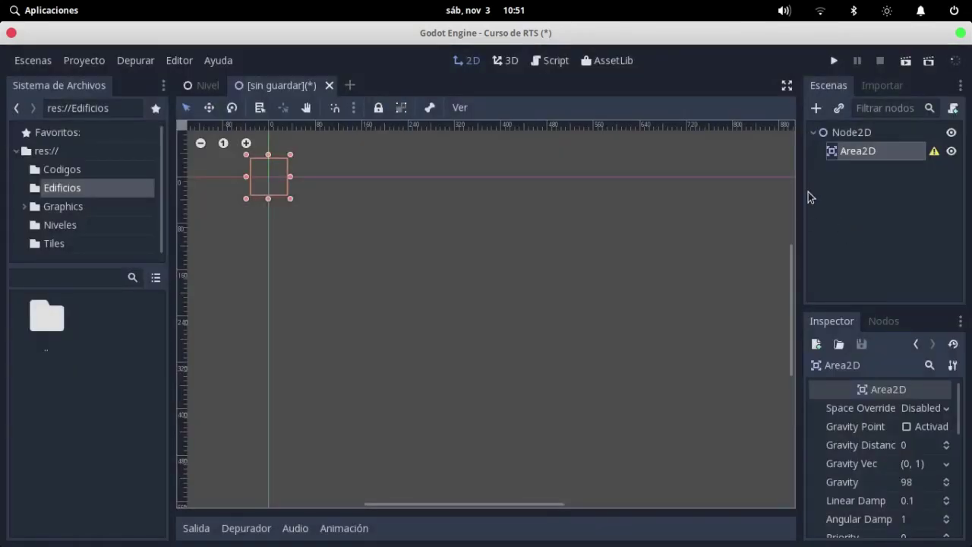
key("ctrl+a")
type("Sprite")
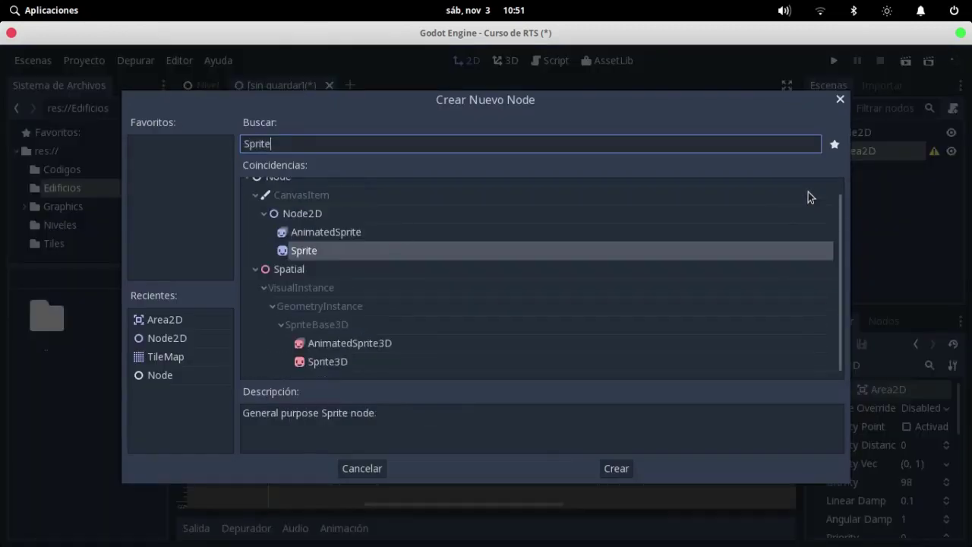
key("Return")
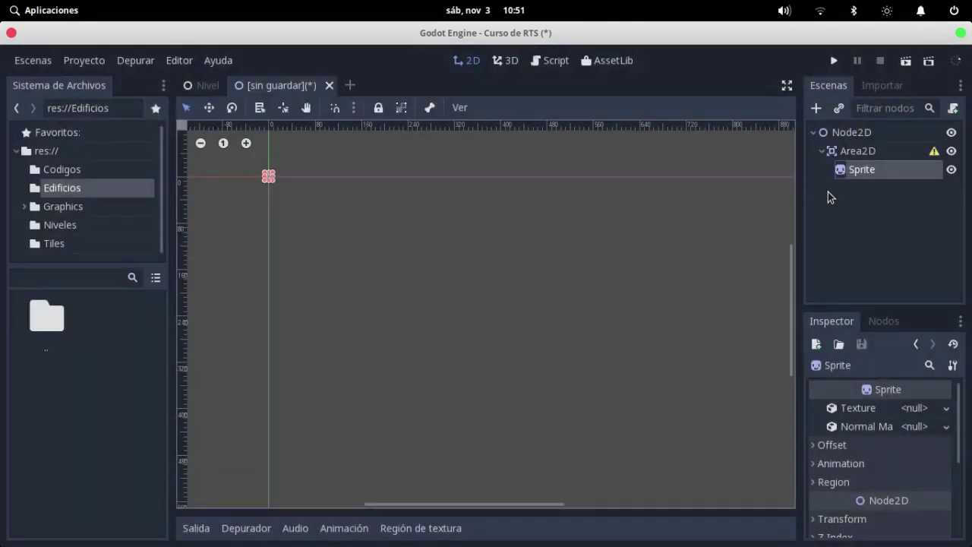
left_click(863, 150)
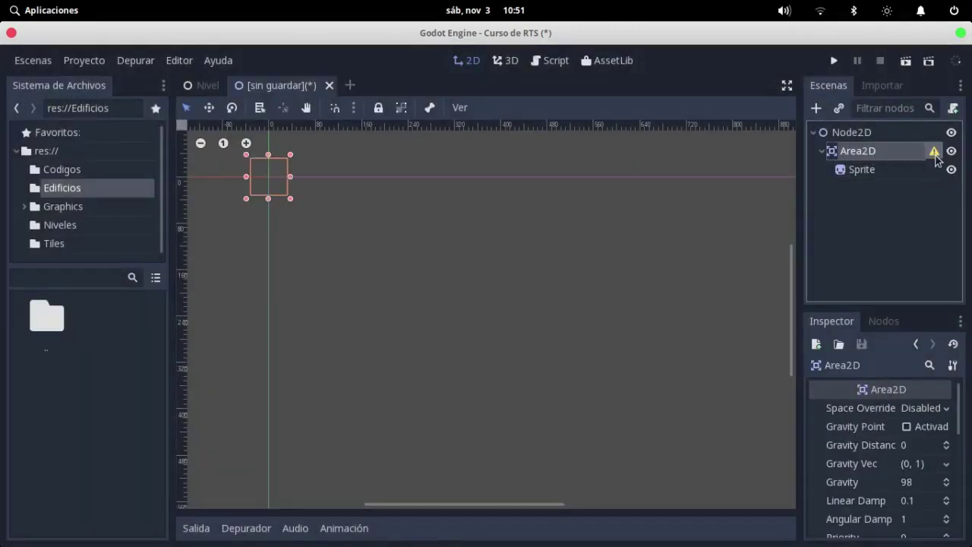
left_click(934, 153)
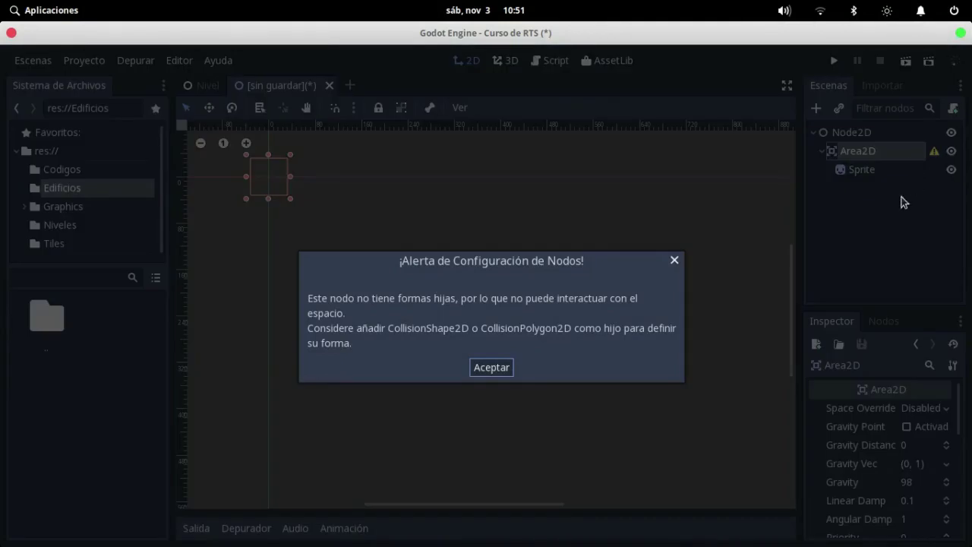
left_click(492, 367)
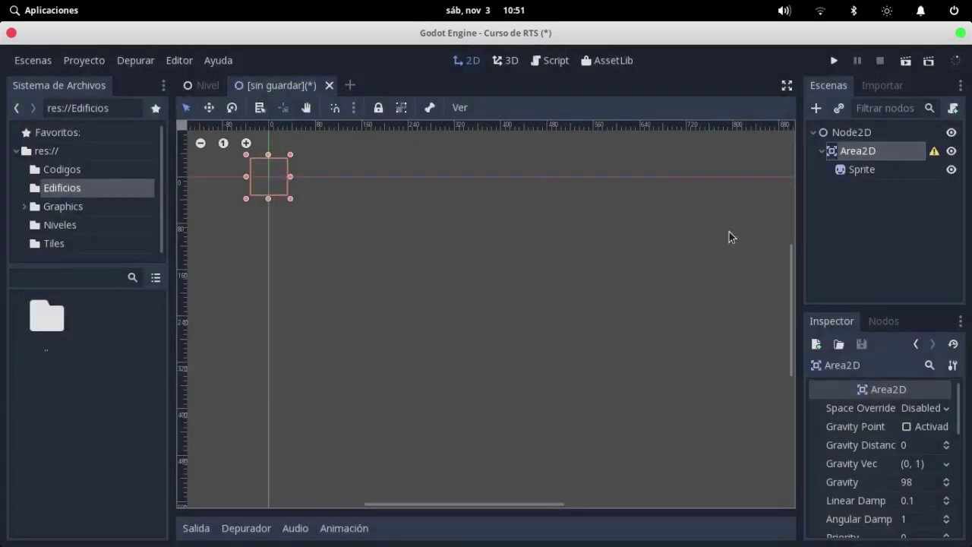
middle_click_drag(419, 221, 407, 219)
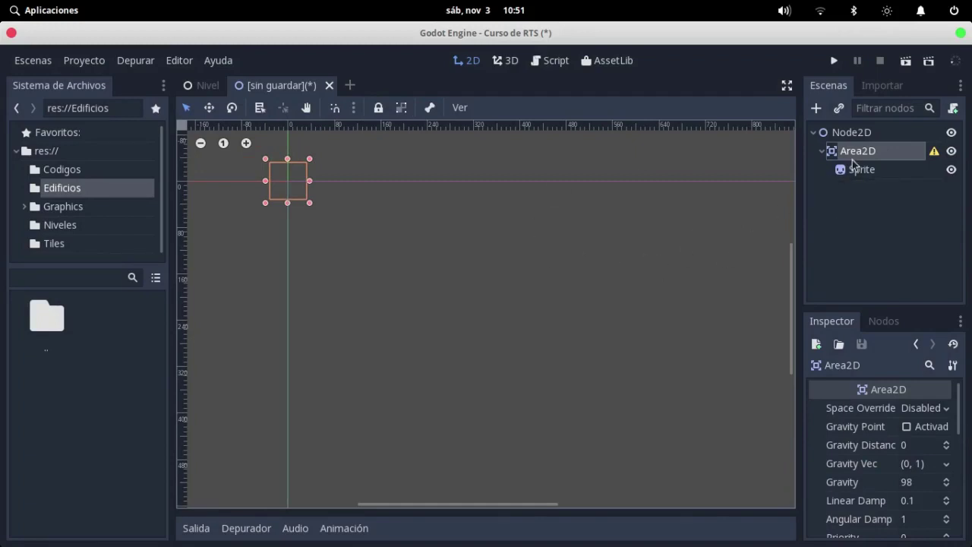
Step: Add a CollisionShape2D child under the Area2D node
right_click(854, 156)
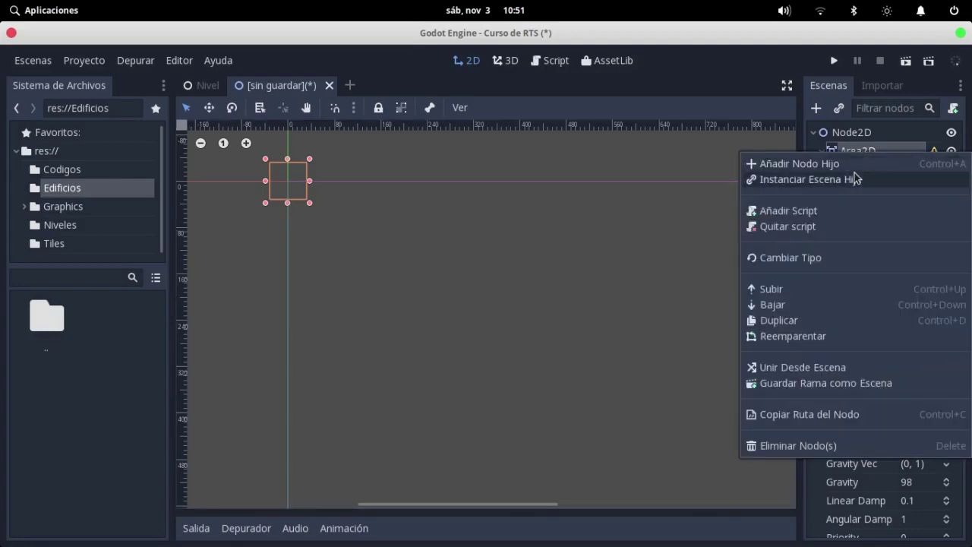
left_click(856, 164)
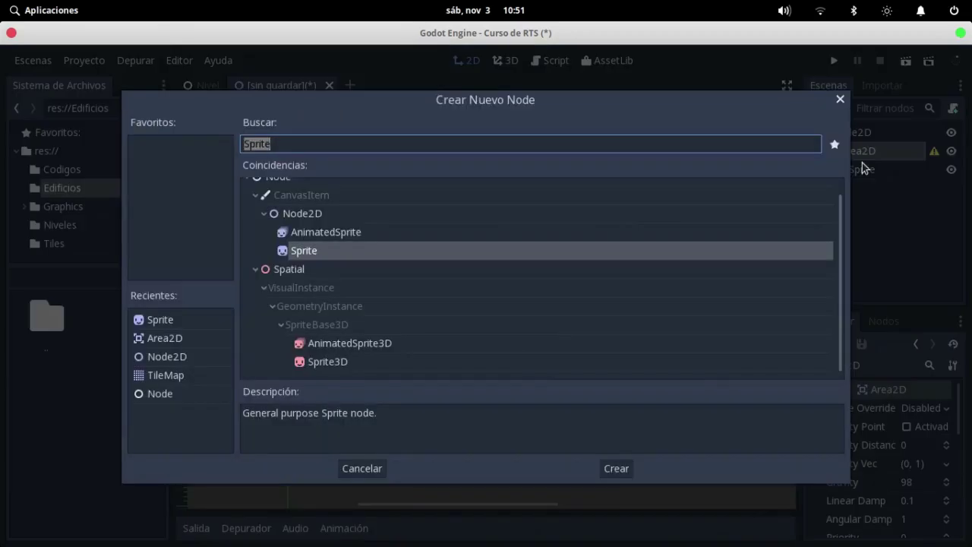
type("CollisionSha")
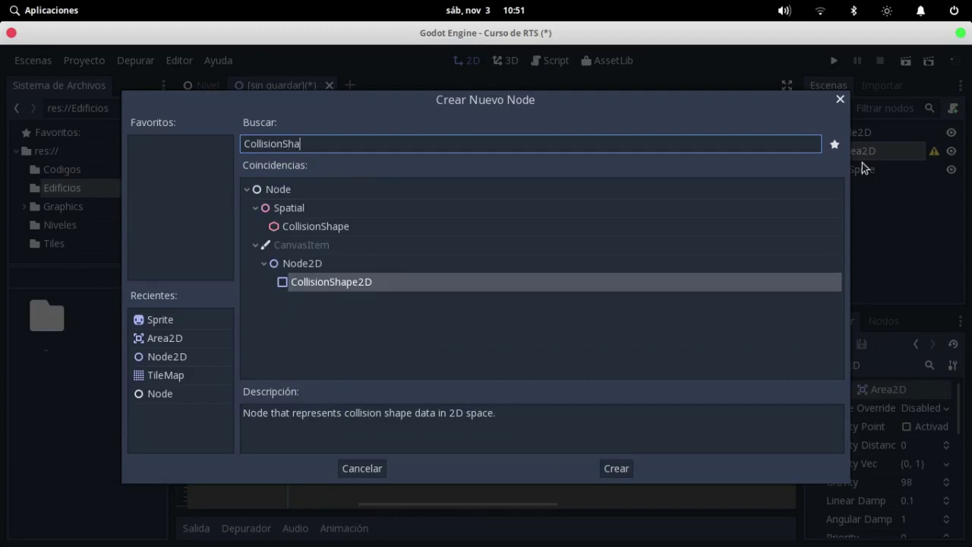
type("p")
key("Return")
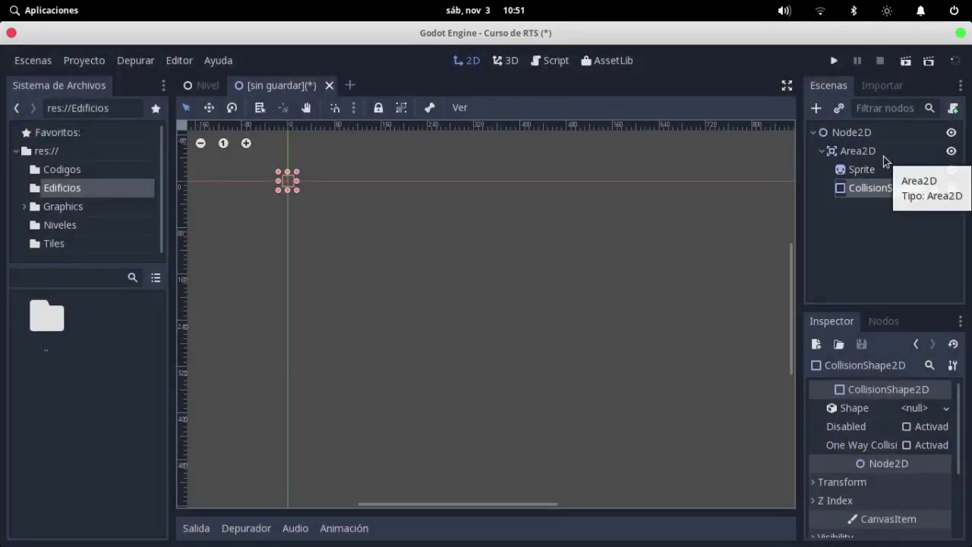
Step: Rename Area2D to edificio, Sprite to spr, and CollisionShape2D to col
double_click(883, 157)
type("edi")
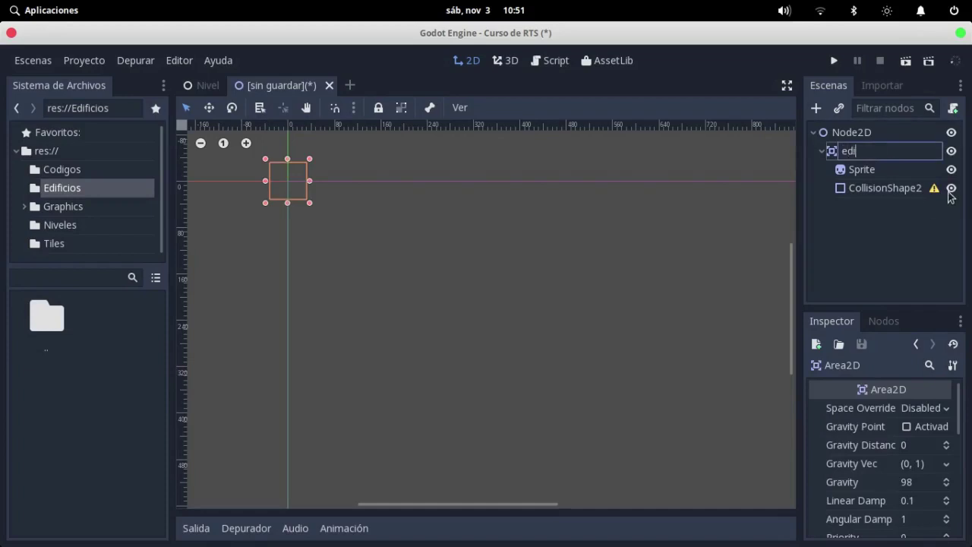
type("ficio")
key("Return")
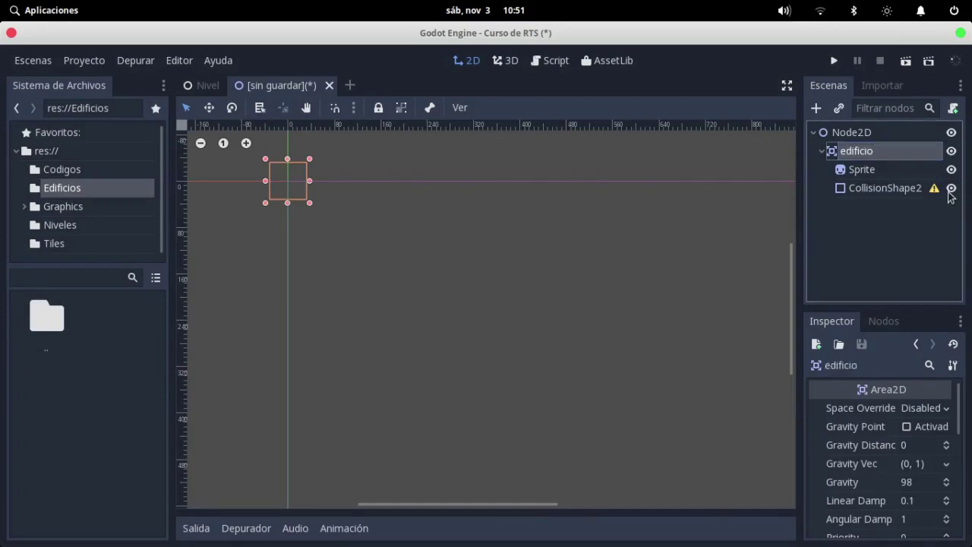
double_click(914, 170)
type("spr")
key("Return")
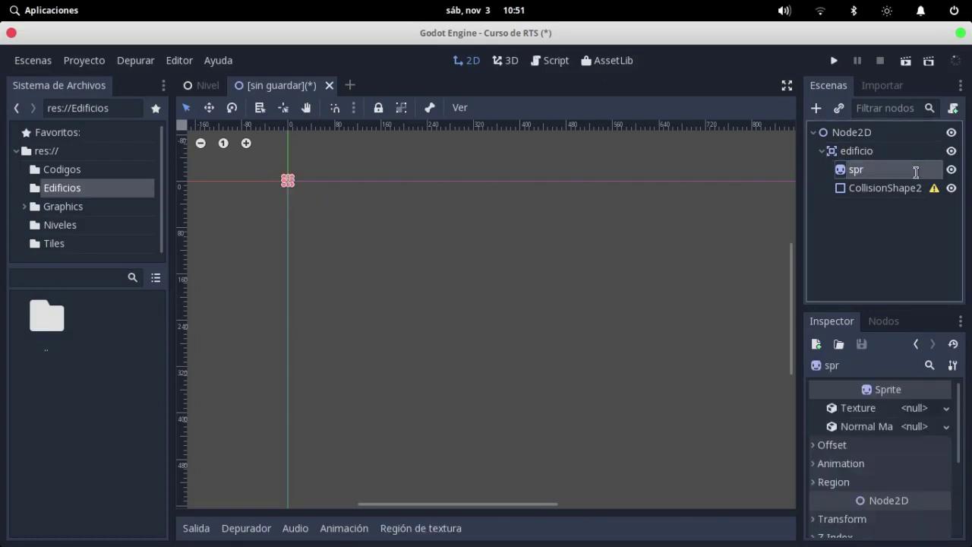
double_click(876, 189)
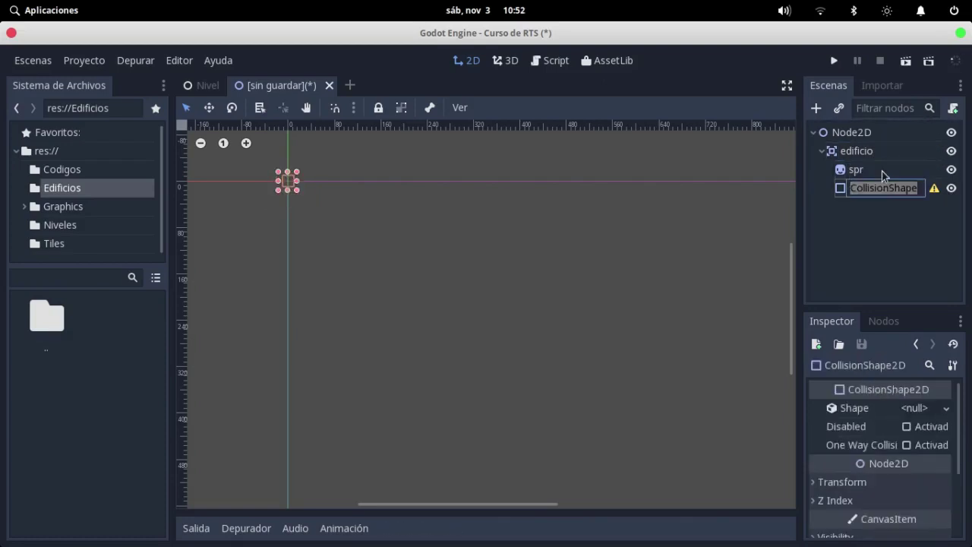
type("col")
key("Return")
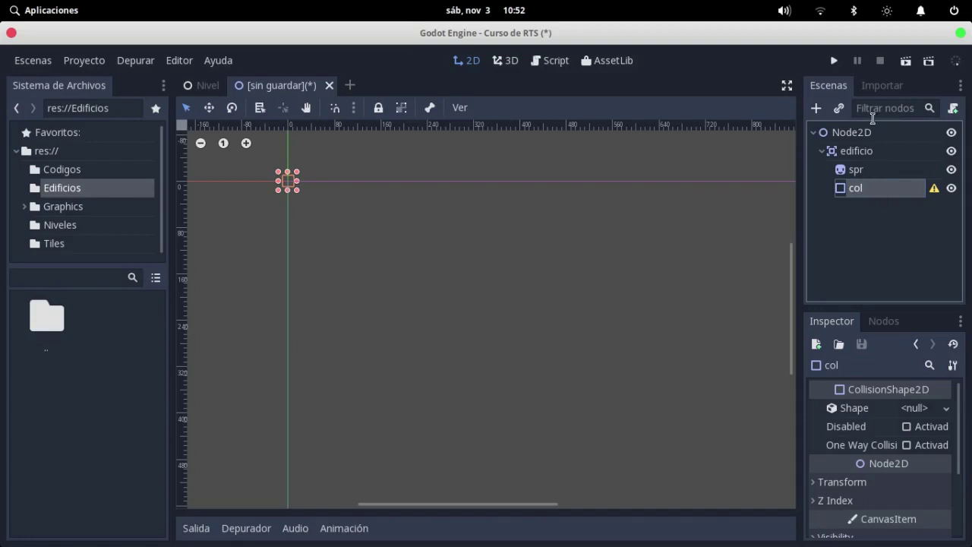
Step: Set spr's texture to medieval_largeCastle.png from Graphics/PNG/Tiles/Medieval
scroll(349, 206, "up", 1)
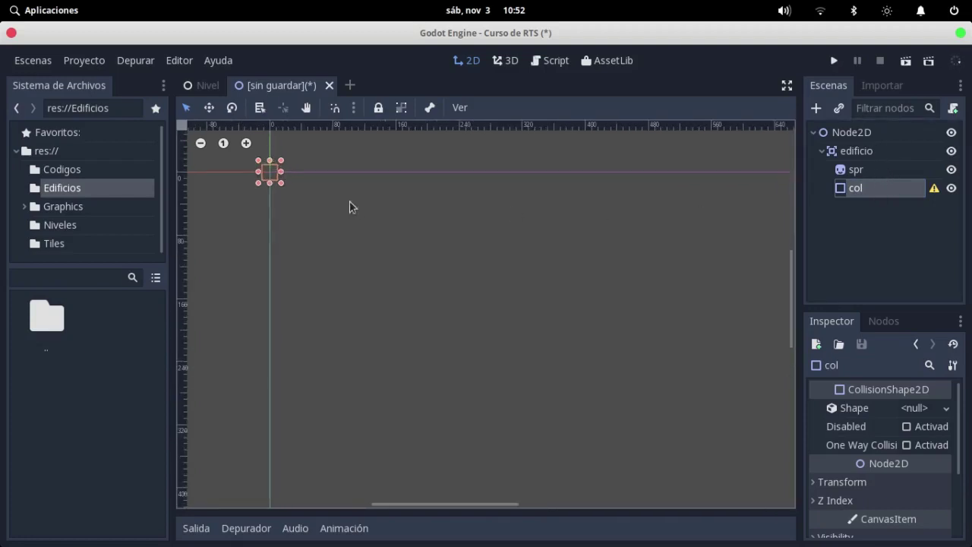
scroll(372, 217, "up", 1)
left_click(865, 175)
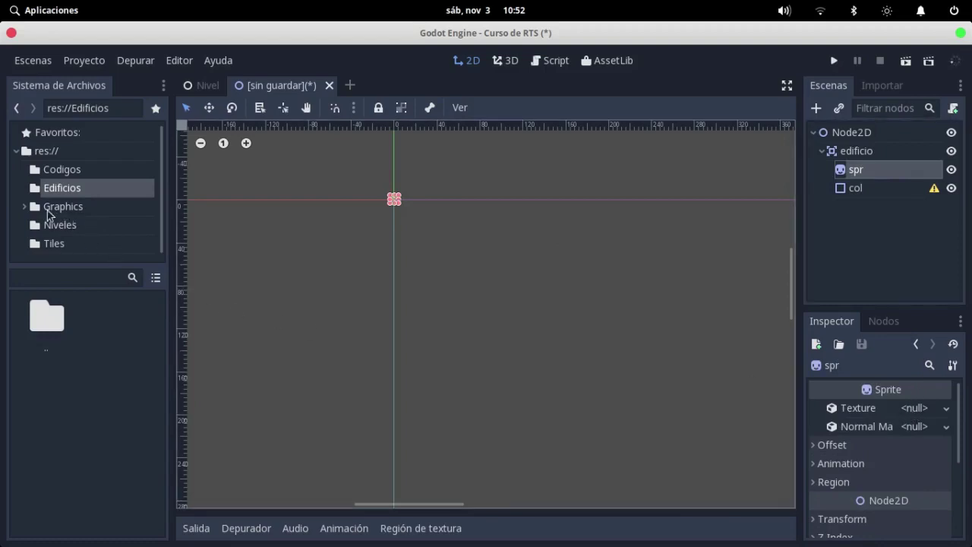
left_click(48, 211)
scroll(86, 390, "down", 1)
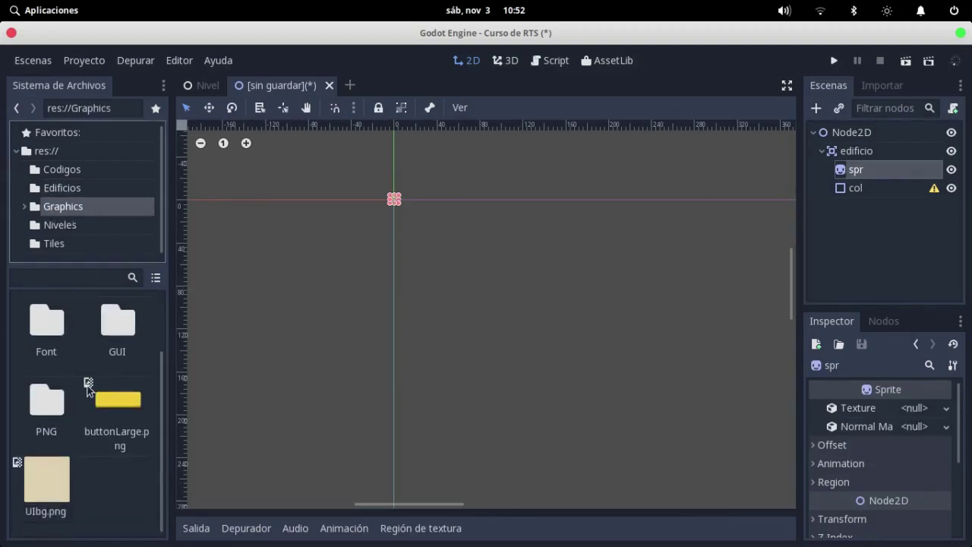
scroll(87, 456, "up", 1)
double_click(75, 463)
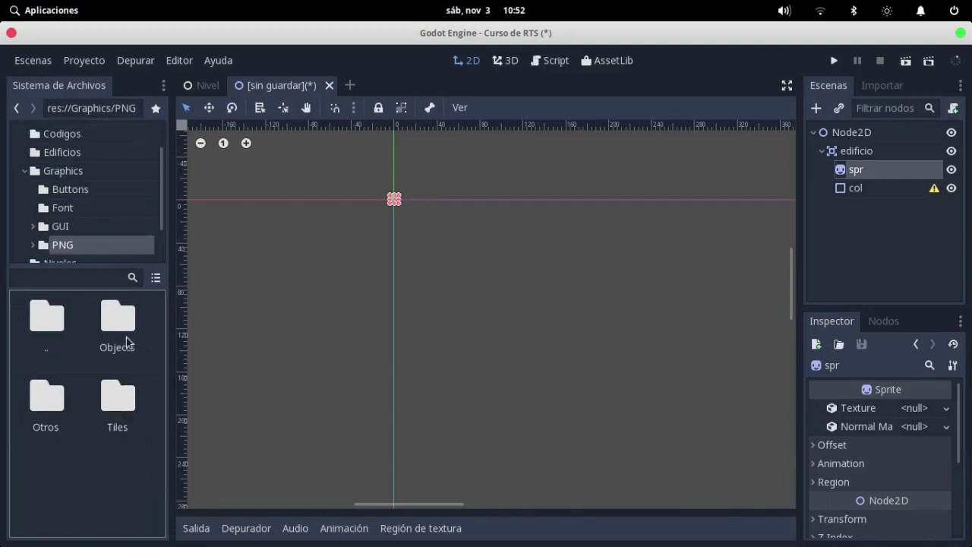
double_click(109, 402)
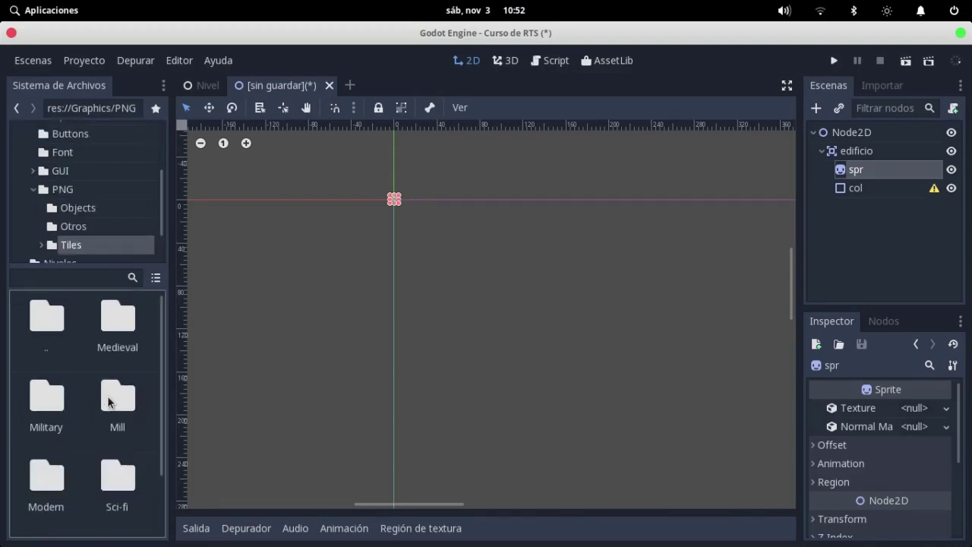
scroll(114, 398, "down", 2)
scroll(110, 465, "up", 3)
double_click(118, 329)
scroll(119, 371, "down", 1)
scroll(120, 371, "down", 1)
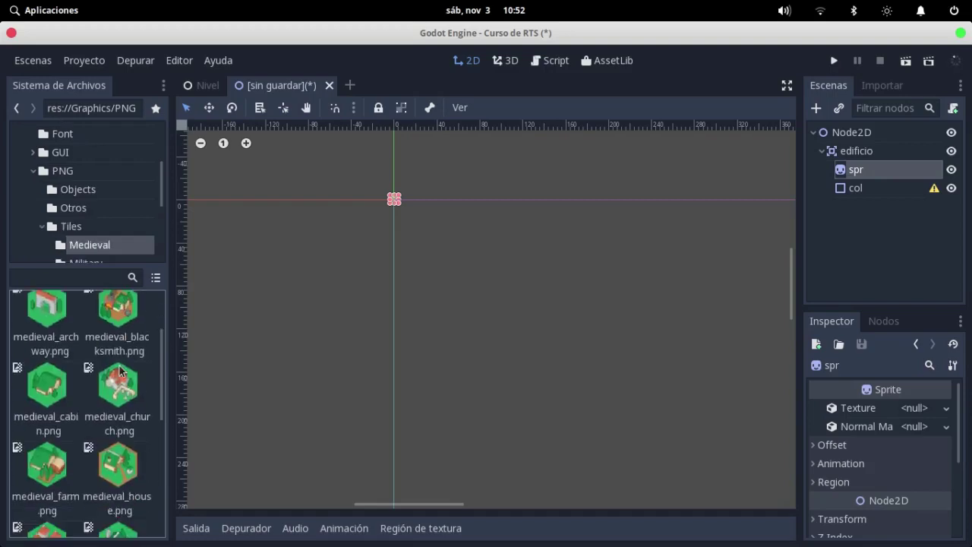
scroll(120, 370, "down", 2)
scroll(119, 371, "down", 2)
scroll(118, 372, "up", 3)
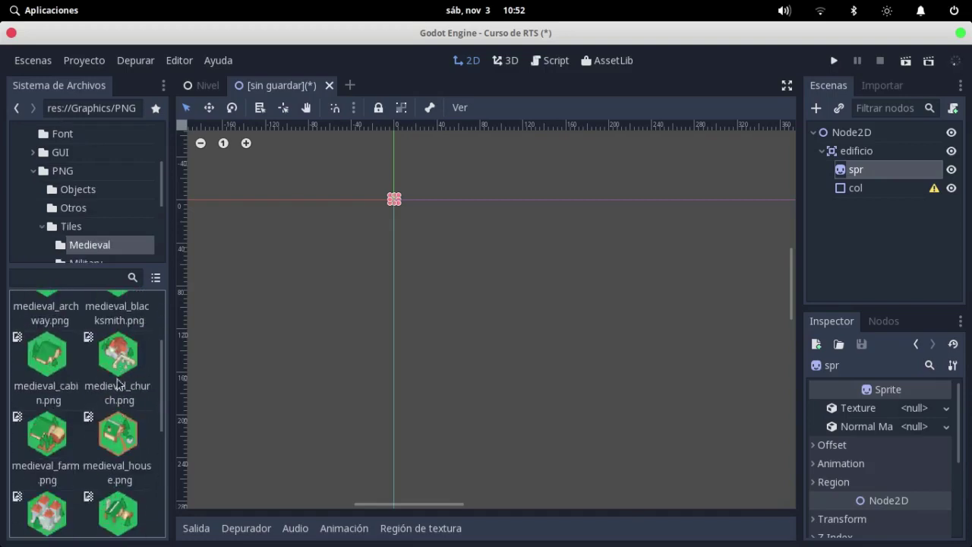
scroll(99, 378, "down", 2)
scroll(99, 377, "down", 1)
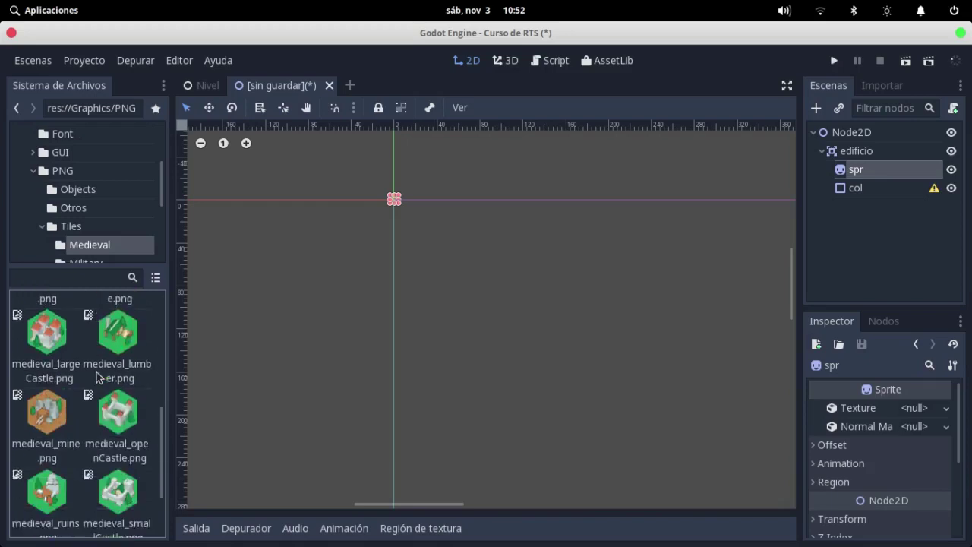
scroll(97, 378, "up", 1)
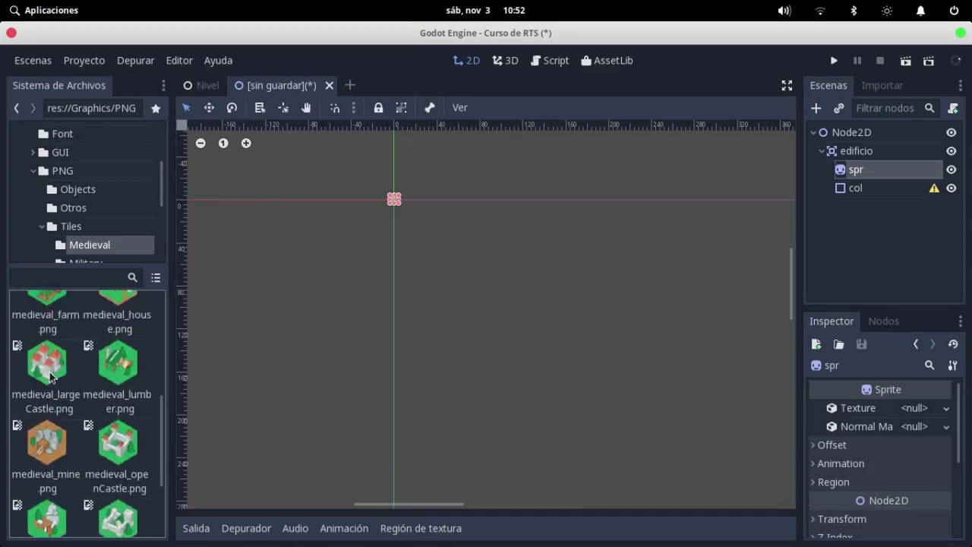
left_click_drag(52, 378, 914, 408)
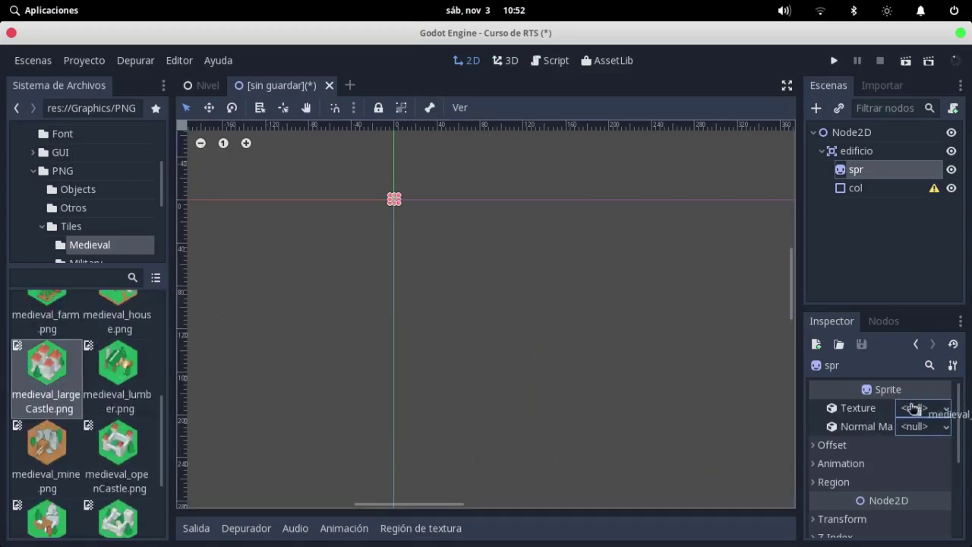
middle_click_drag(377, 202, 391, 248)
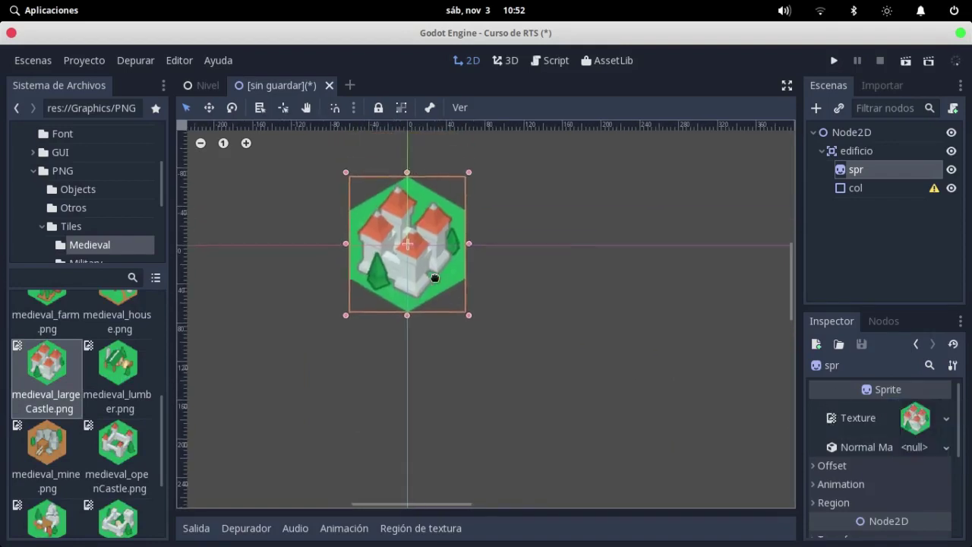
Step: Turn off Centered under the sprite's Offset so its top-left sits at the origin
scroll(391, 248, "up", 1)
scroll(492, 274, "up", 2)
scroll(493, 274, "down", 1)
middle_click_drag(276, 261, 330, 284)
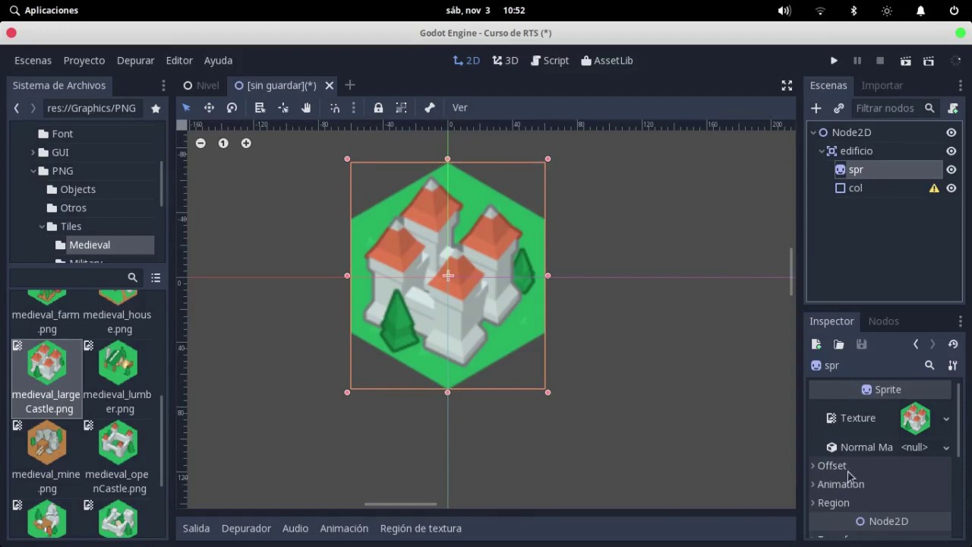
scroll(850, 475, "down", 2)
scroll(855, 464, "up", 1)
left_click(849, 429)
left_click(849, 429)
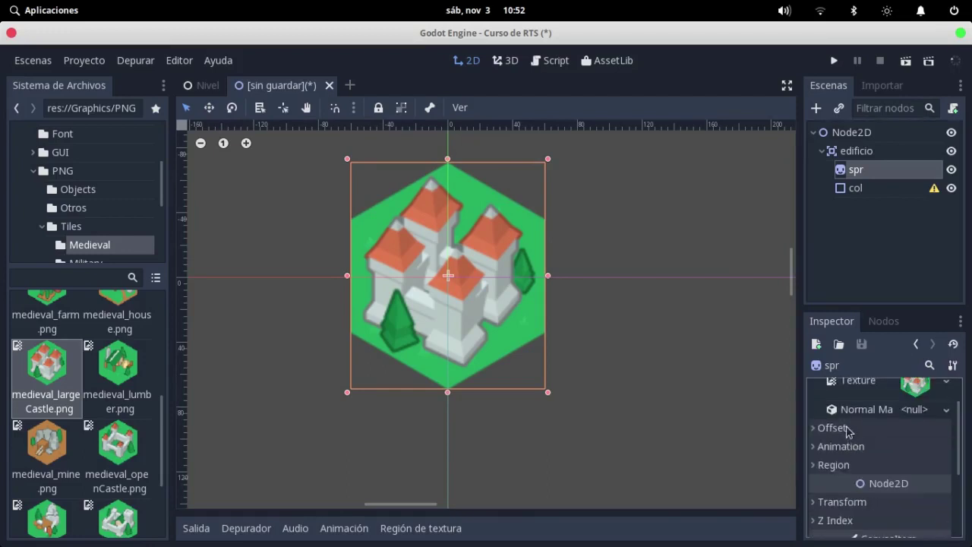
left_click(849, 429)
left_click(906, 446)
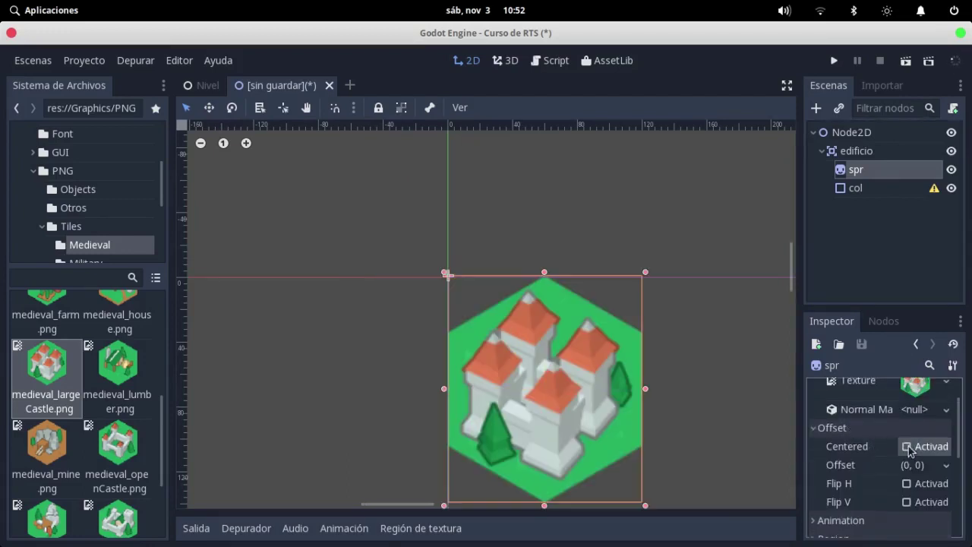
scroll(548, 298, "down", 2)
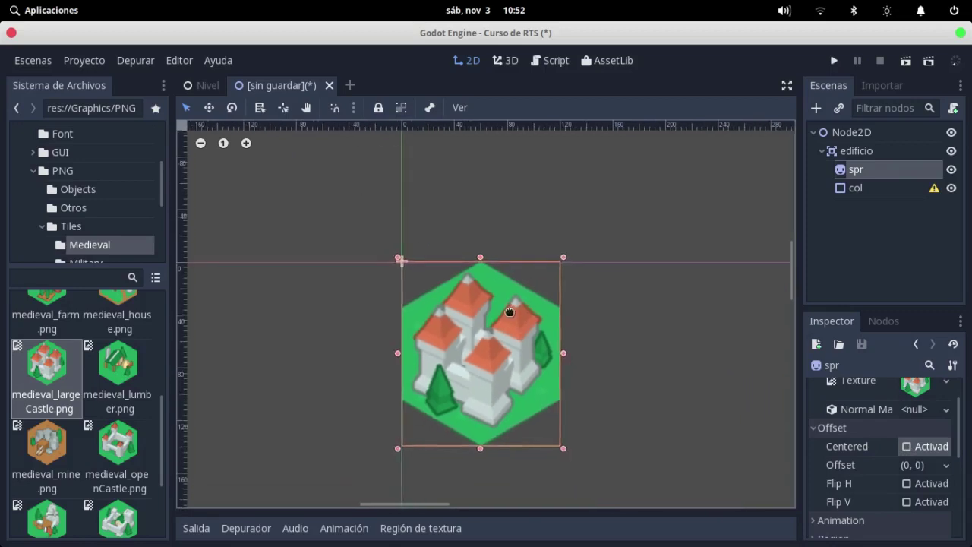
mouse_move(548, 298)
middle_mouse_down()
mouse_move(445, 164)
mouse_move(498, 235)
middle_mouse_up()
scroll(506, 259, "up", 2)
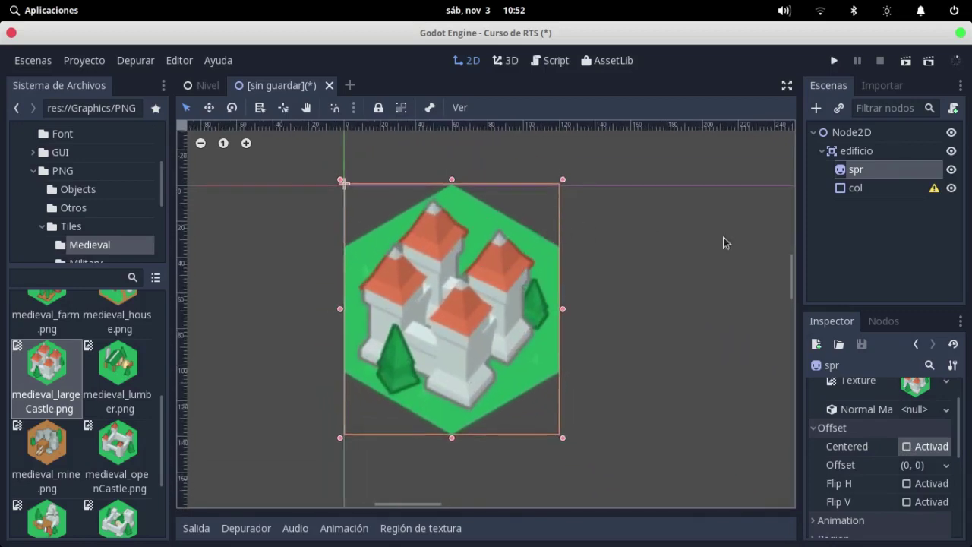
Step: Fit a RectangleShape2D on col over the castle, then delete the col node
left_click(856, 188)
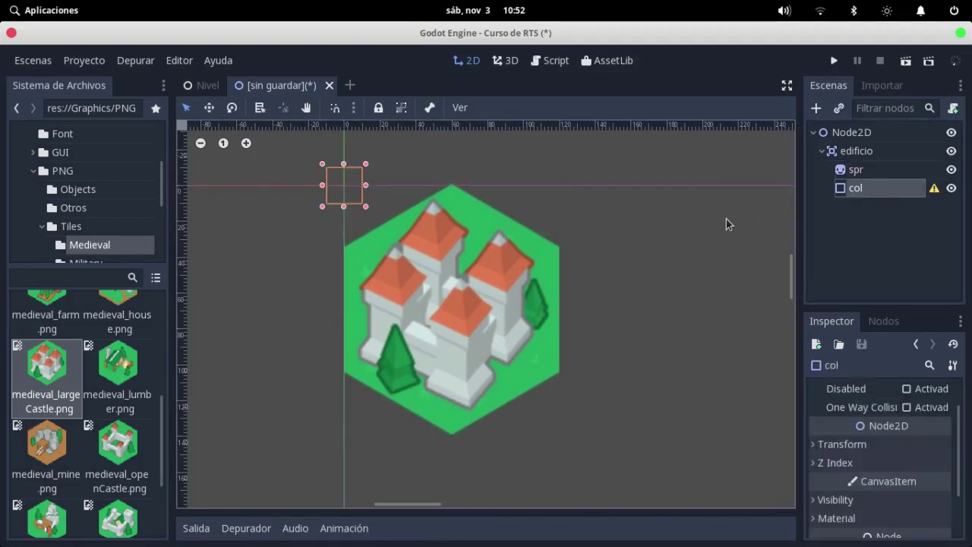
scroll(896, 387, "up", 1)
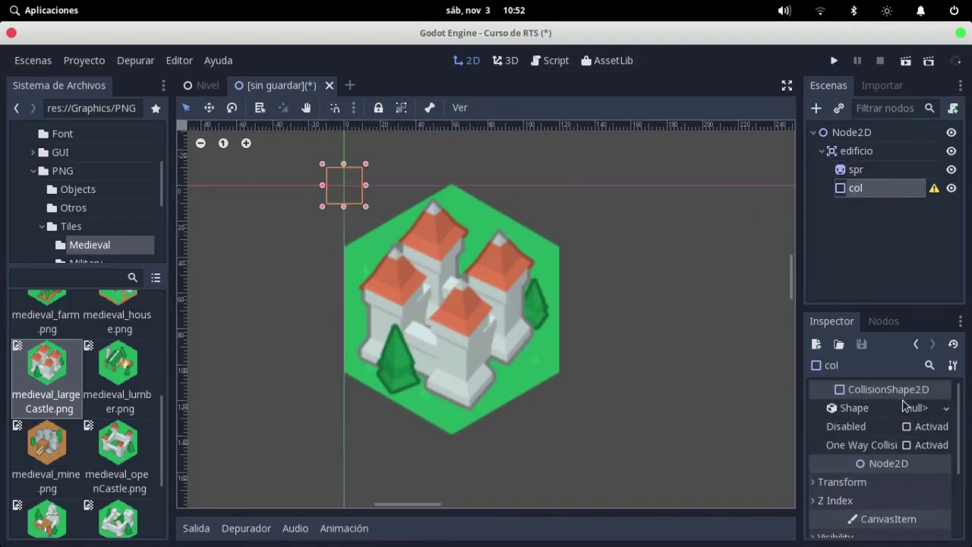
left_click(915, 406)
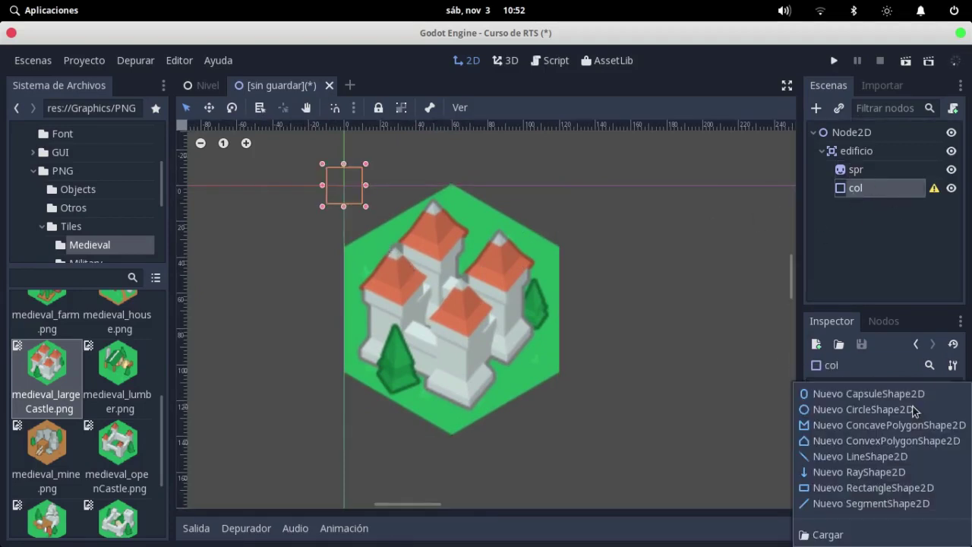
left_click(890, 492)
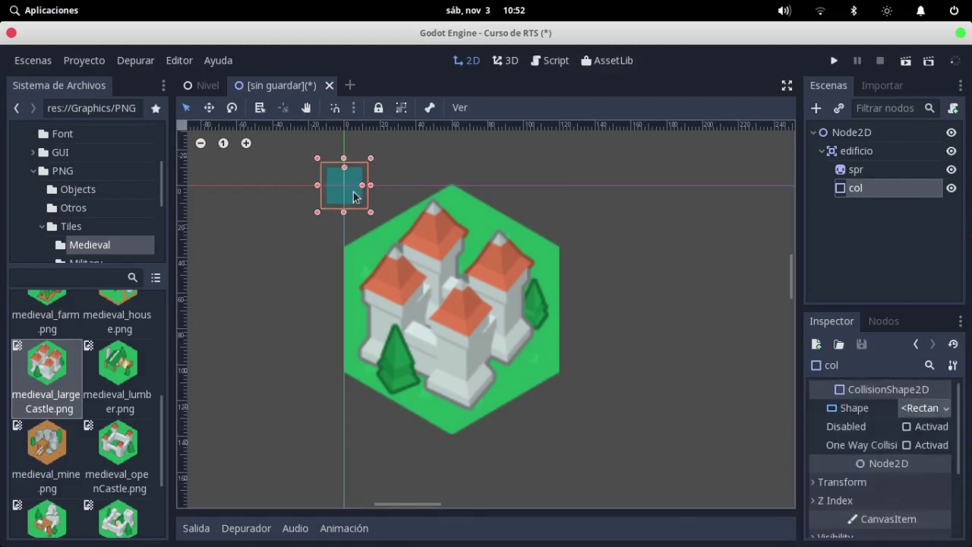
mouse_move(357, 199)
left_mouse_down()
mouse_move(451, 268)
mouse_move(491, 343)
mouse_move(570, 314)
left_mouse_up()
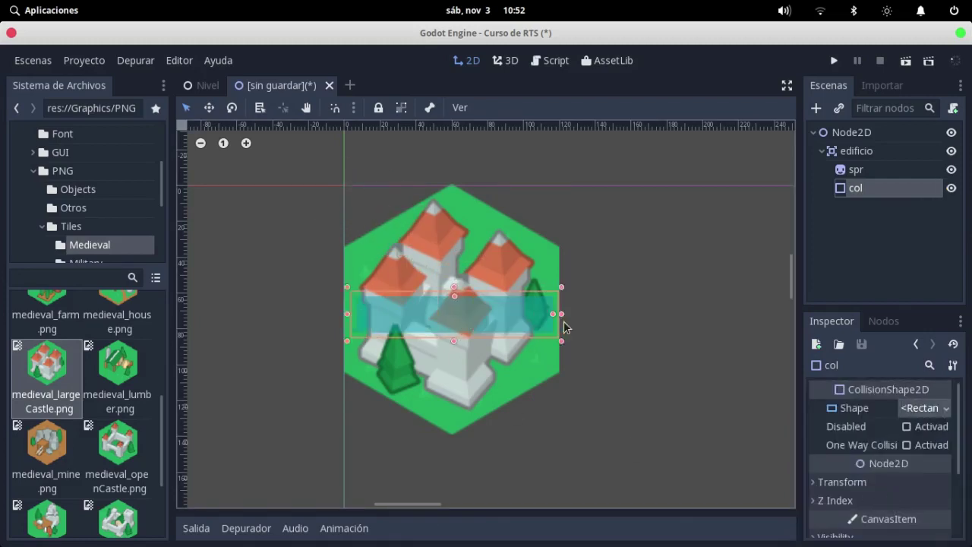
left_click_drag(454, 295, 454, 201)
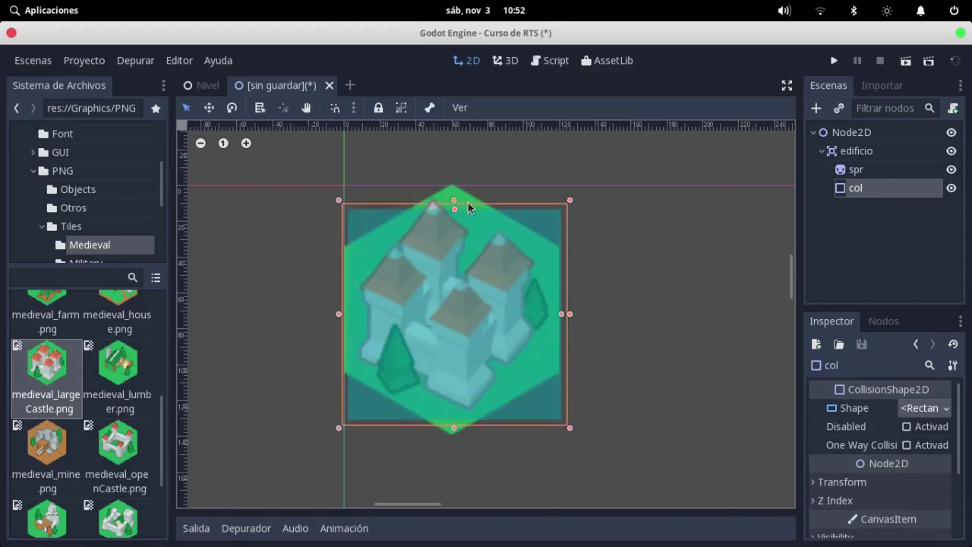
left_click_drag(470, 280, 471, 278)
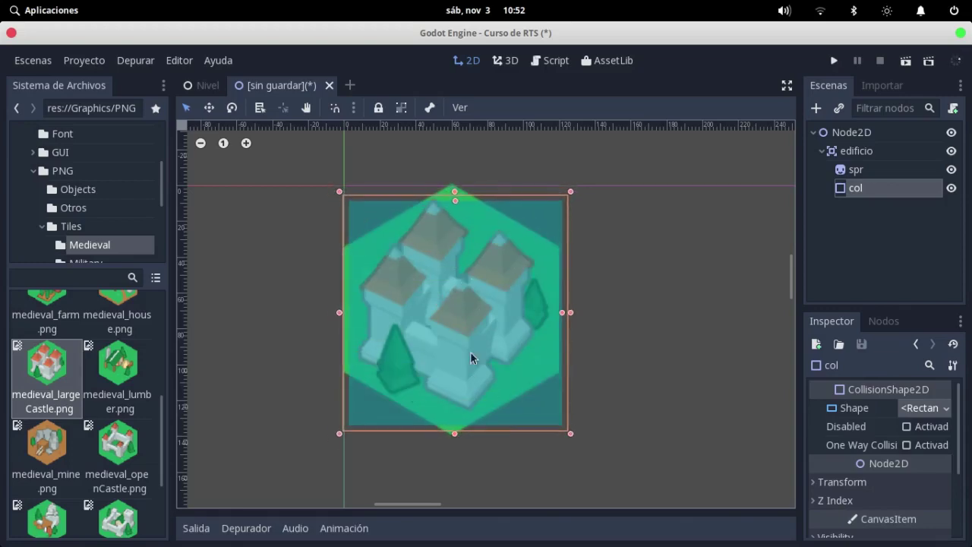
key("Delete")
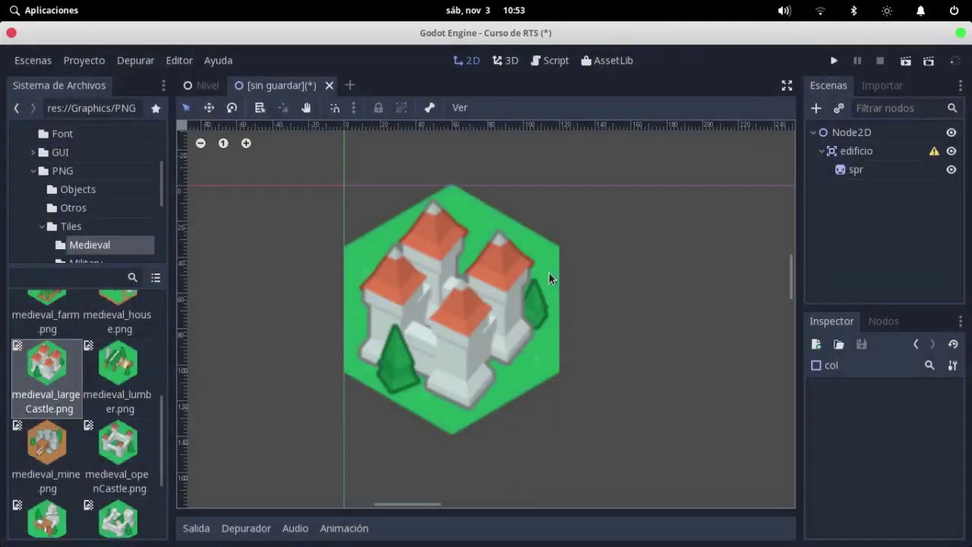
Step: Add a CollisionPolygon2D child to edificio and select it
left_click(847, 153)
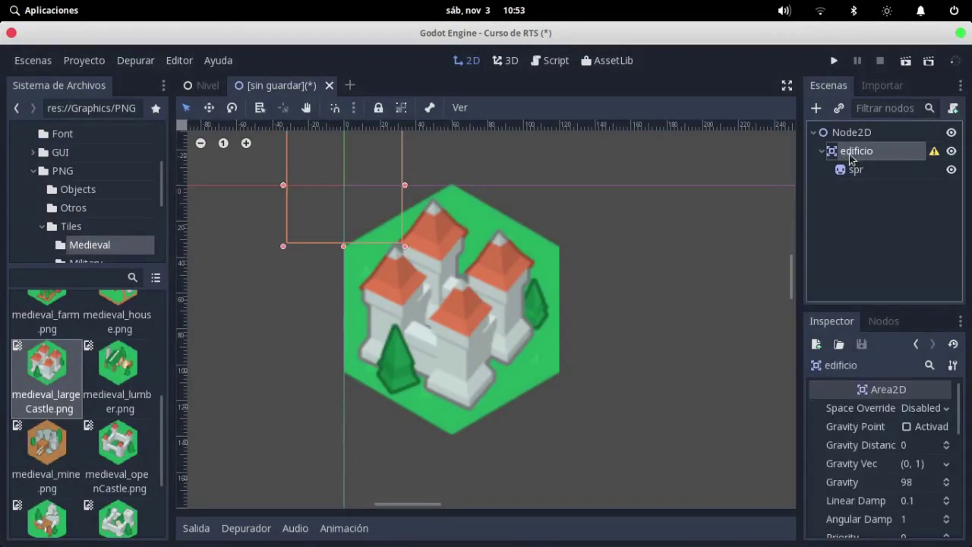
key("ctrl+a")
type("C")
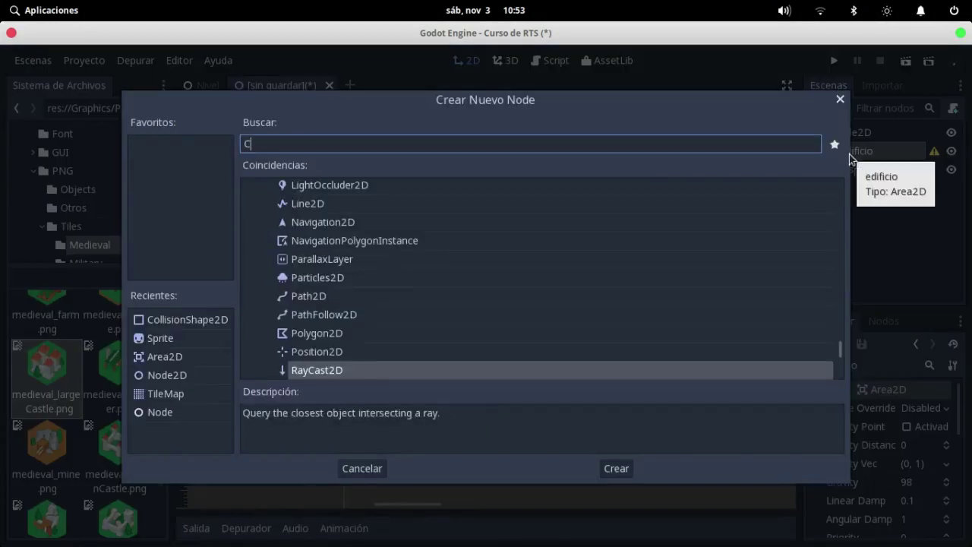
type("ollision")
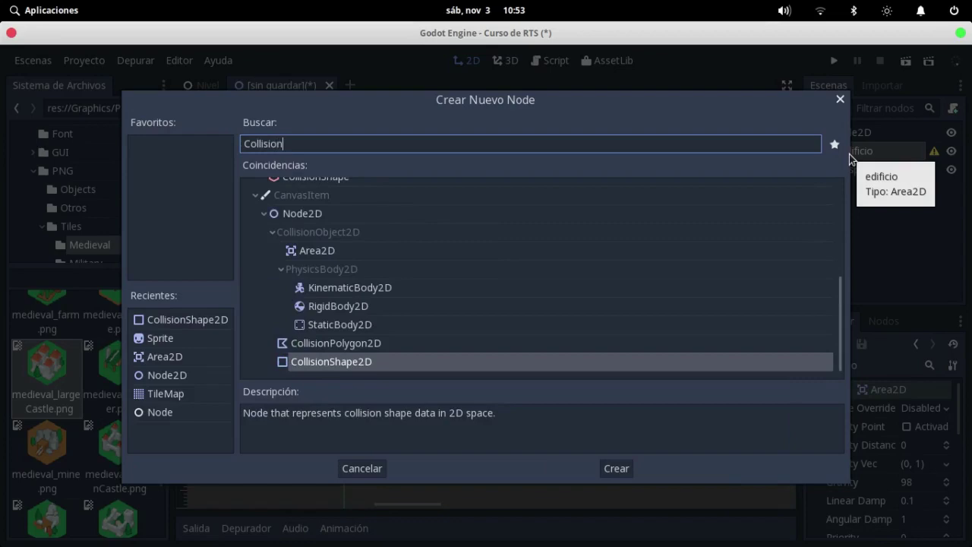
key("Up")
key("Return")
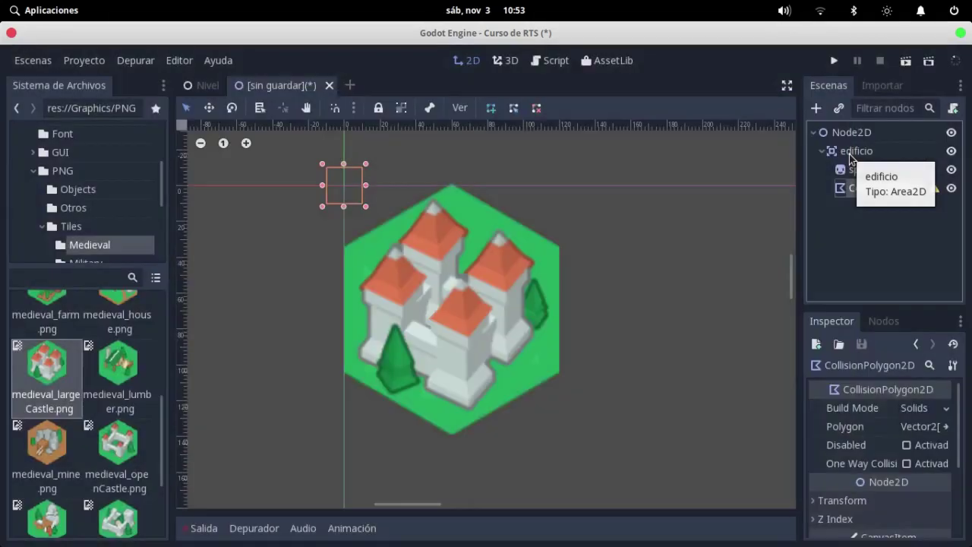
left_click(894, 188)
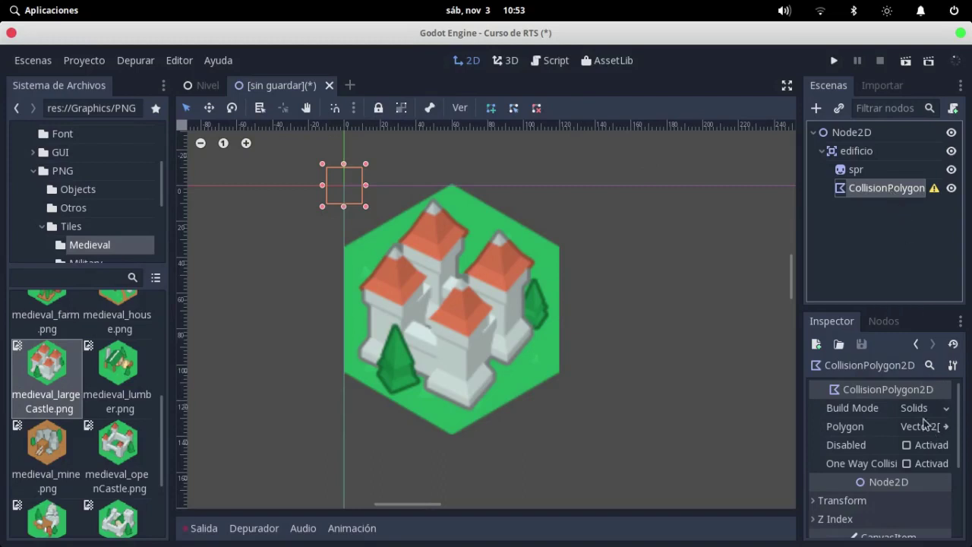
scroll(523, 228, "up", 3)
middle_click_drag(516, 221, 547, 204)
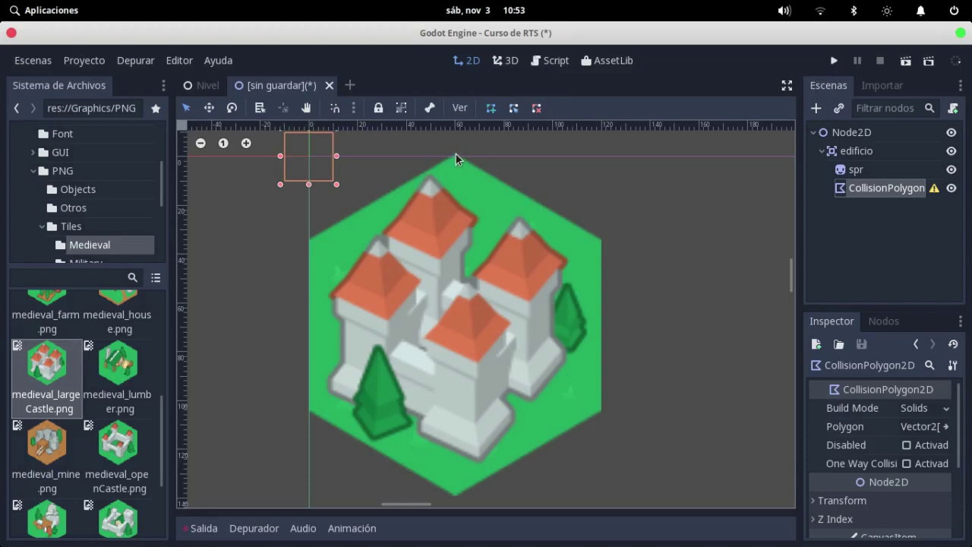
Step: Place polygon points at the roof peak, right edge, lower-right and bottom tile corners
scroll(455, 154, "up", 7)
middle_click_drag(470, 164, 435, 243)
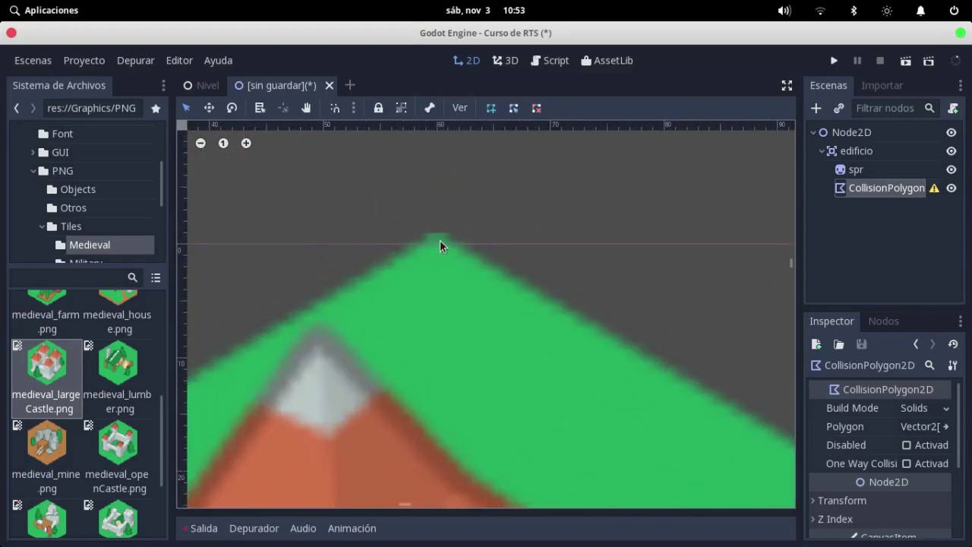
left_click(436, 242)
scroll(577, 285, "down", 2)
scroll(602, 267, "down", 3)
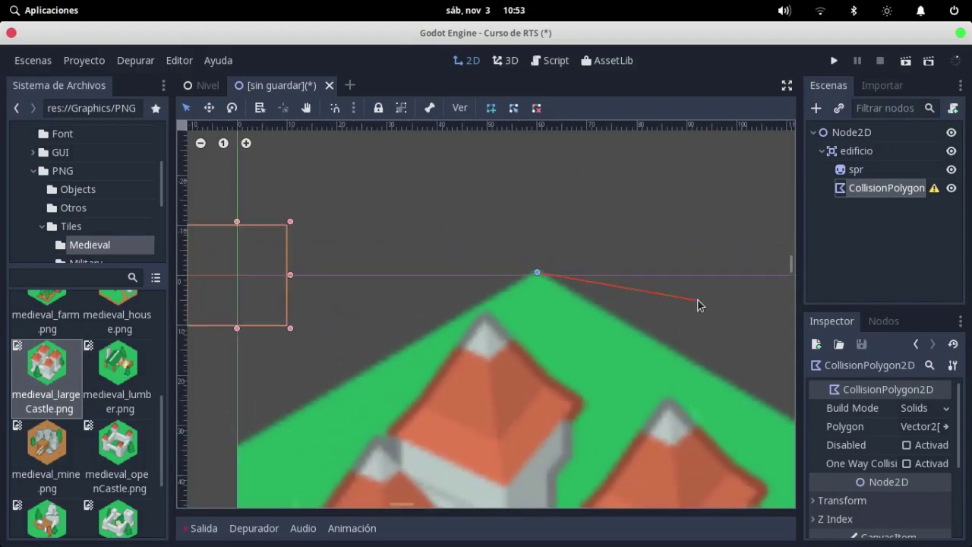
middle_click_drag(696, 303, 506, 196)
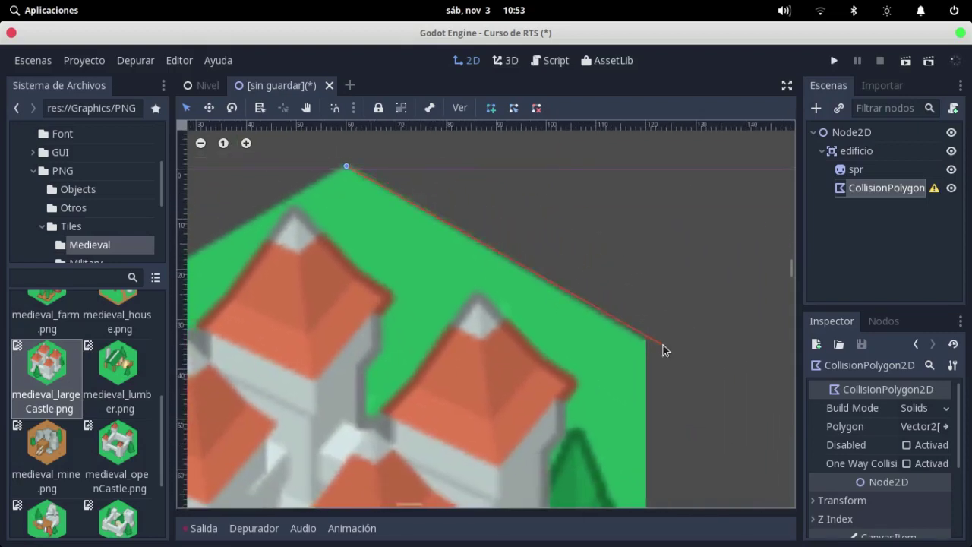
scroll(653, 351, "up", 2)
scroll(627, 334, "up", 2)
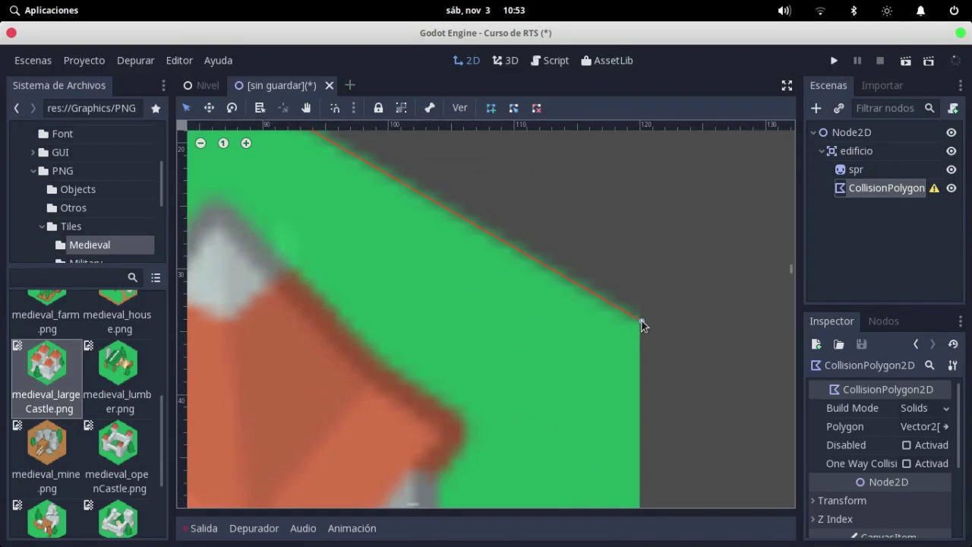
left_click(641, 325)
scroll(644, 329, "down", 3)
scroll(668, 425, "down", 3)
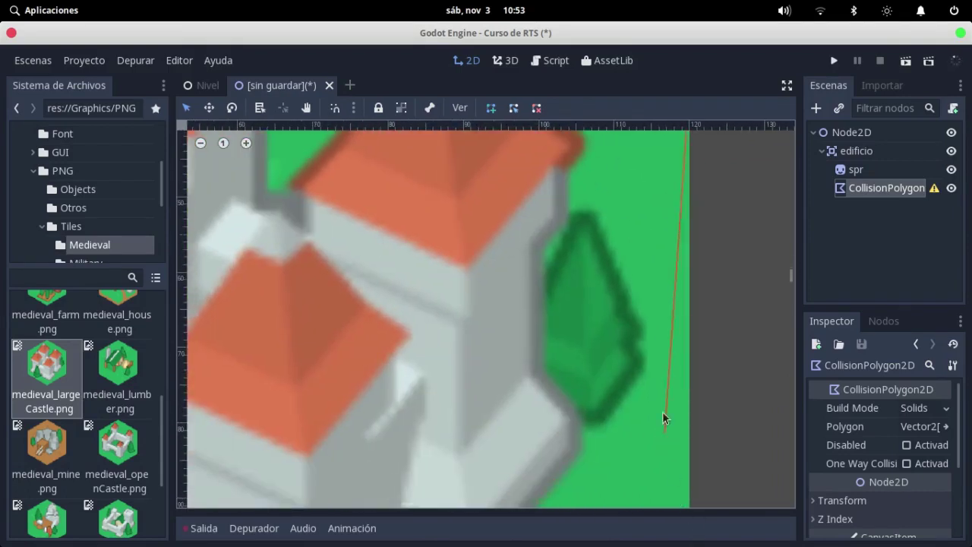
middle_click_drag(662, 411, 610, 238)
left_click(610, 312)
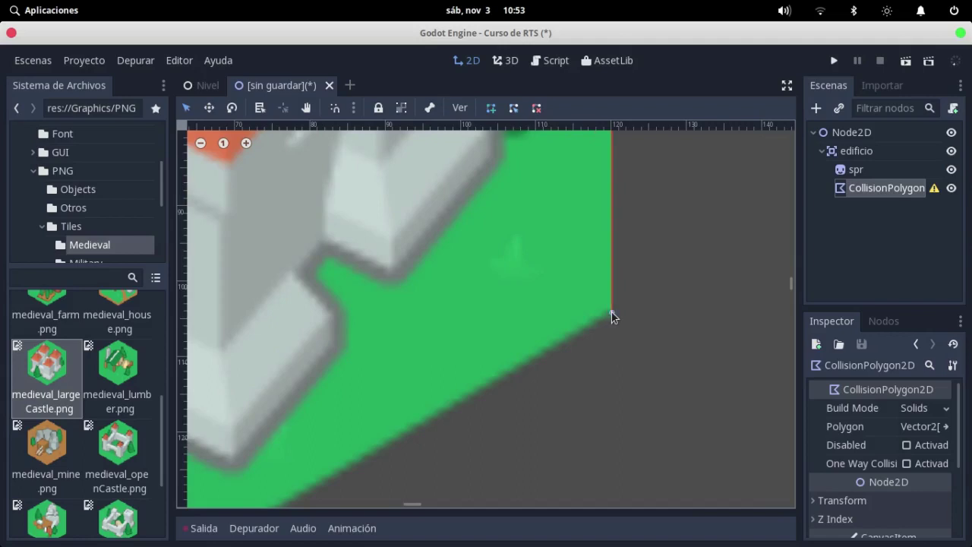
middle_click_drag(446, 395, 720, 204)
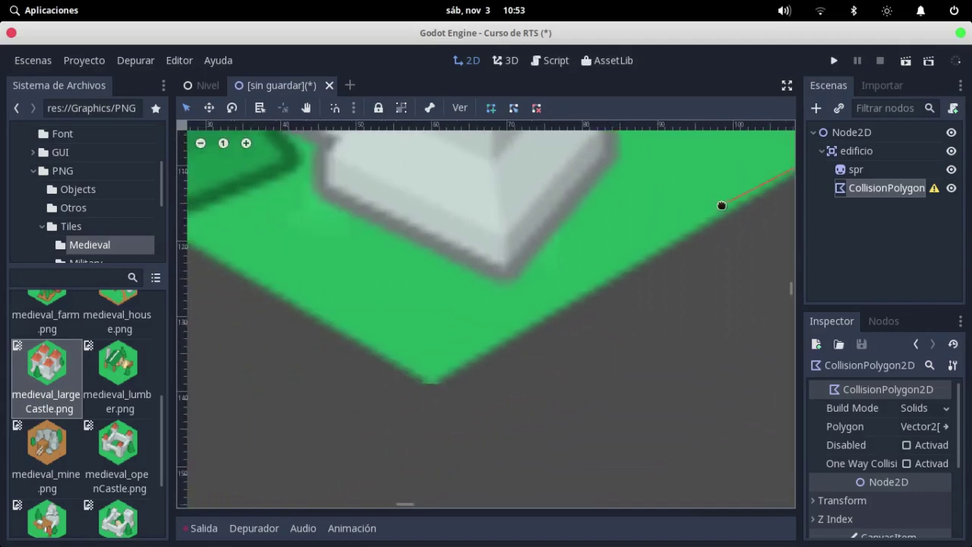
left_click(430, 382)
Step: Add the lower-left corner point and close the polygon at the roof-peak point
middle_click_drag(378, 294, 575, 402)
middle_click_drag(351, 337, 322, 438)
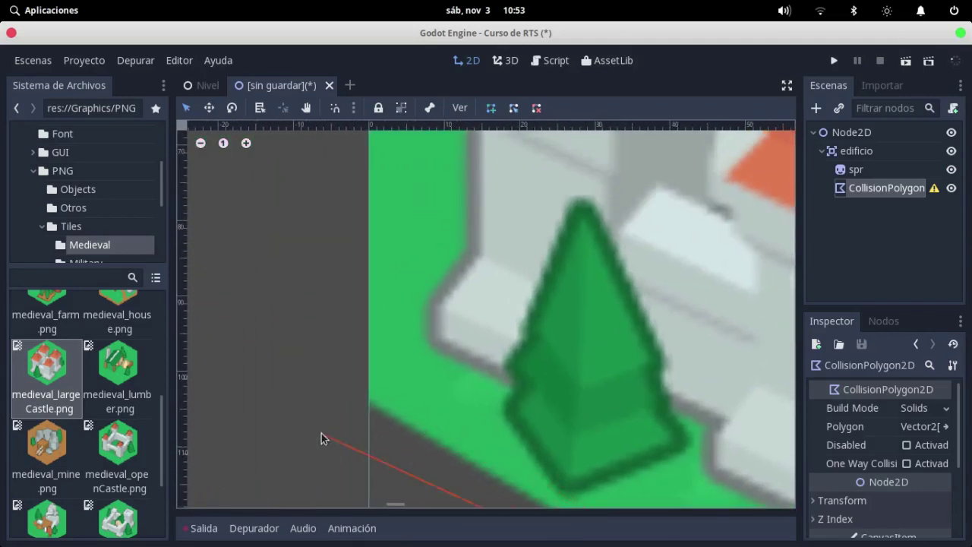
left_click(373, 401)
middle_click_drag(415, 302, 338, 396)
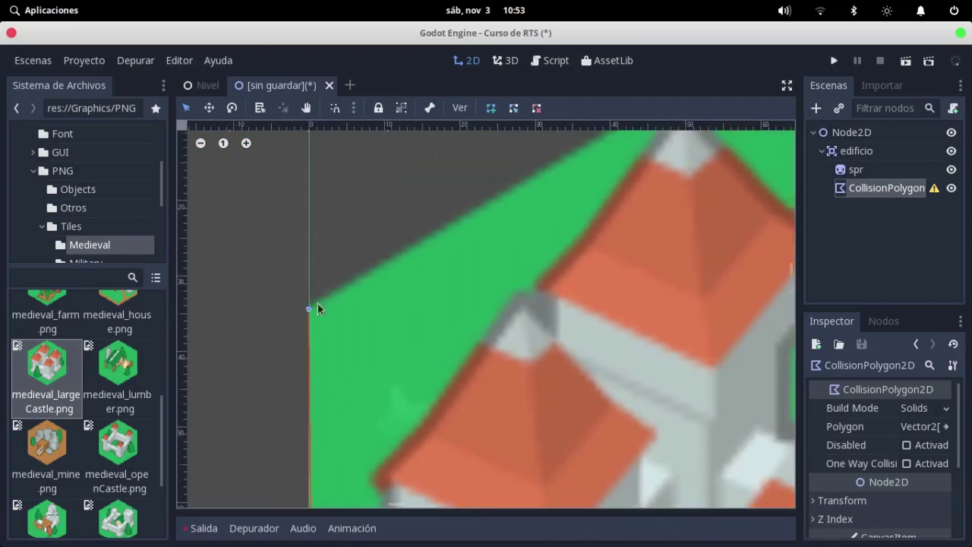
middle_click_drag(317, 302, 105, 498)
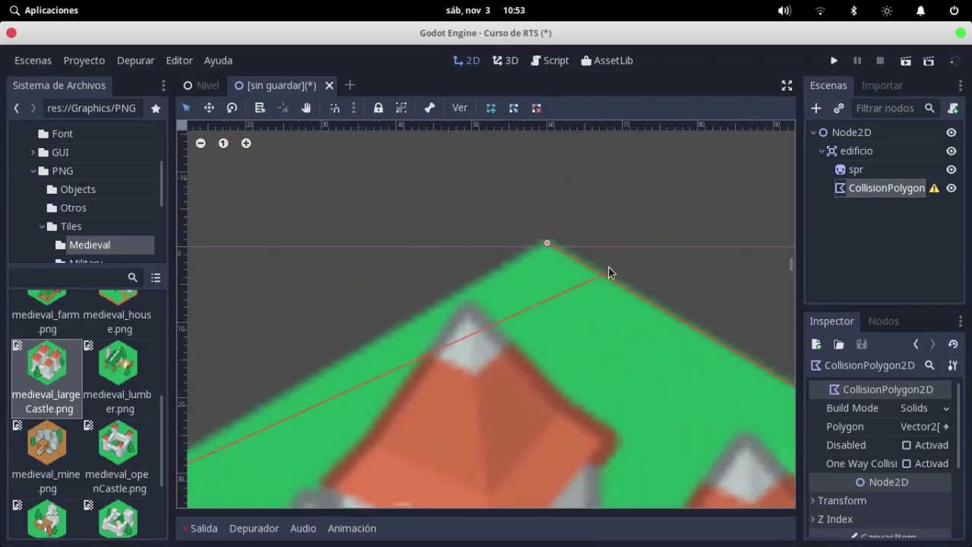
left_click(548, 243)
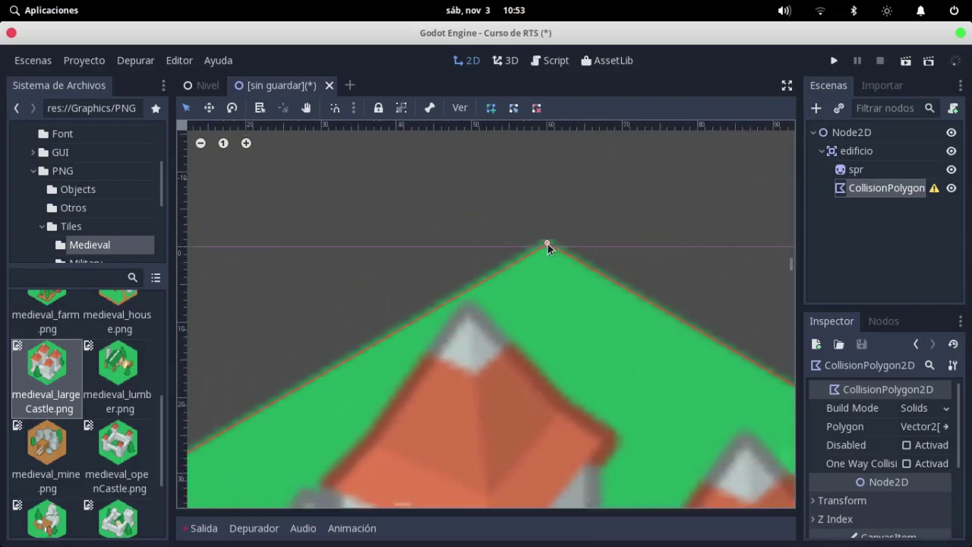
left_click(547, 243)
scroll(617, 305, "down", 1)
scroll(617, 305, "down", 2)
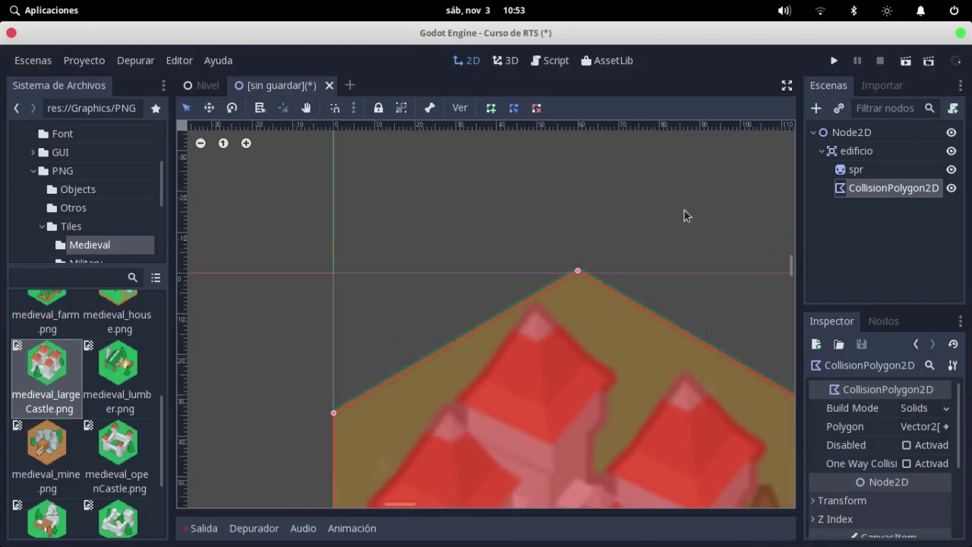
middle_click_drag(727, 303, 689, 200)
scroll(768, 265, "down", 1)
scroll(661, 278, "down", 2)
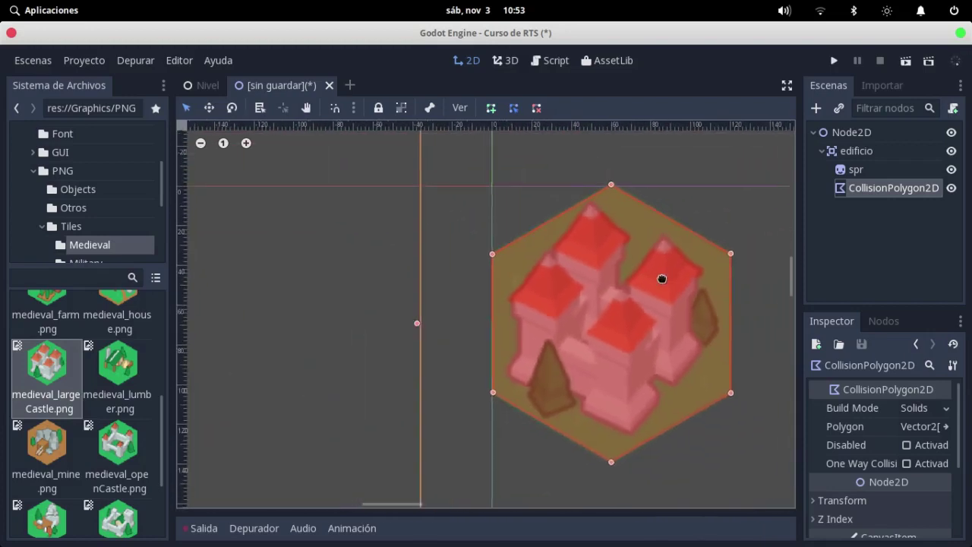
middle_click_drag(662, 279, 559, 278)
scroll(560, 278, "down", 1)
scroll(582, 282, "down", 1)
scroll(582, 282, "down", 1)
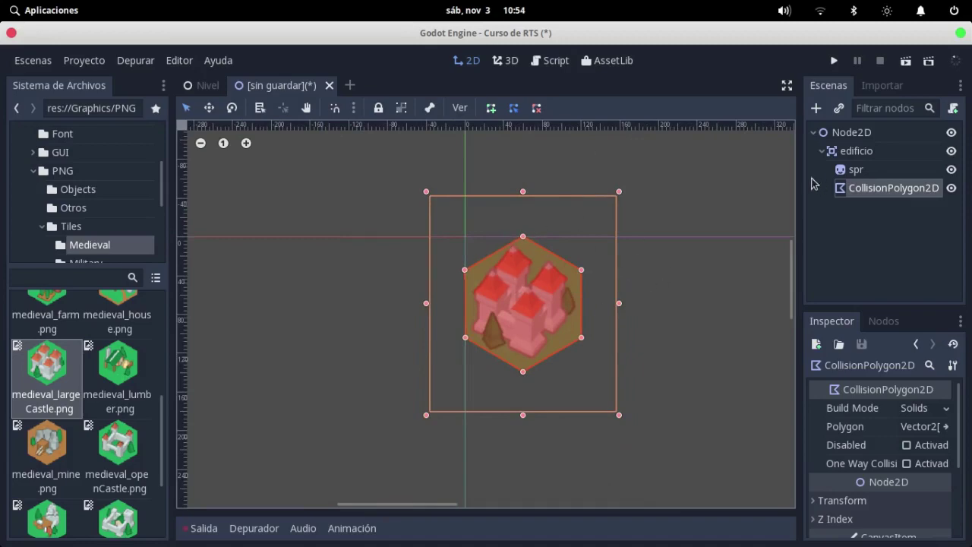
Step: Save the castle scene as Edificio.tscn with Edificios as the save location
key("ctrl+s")
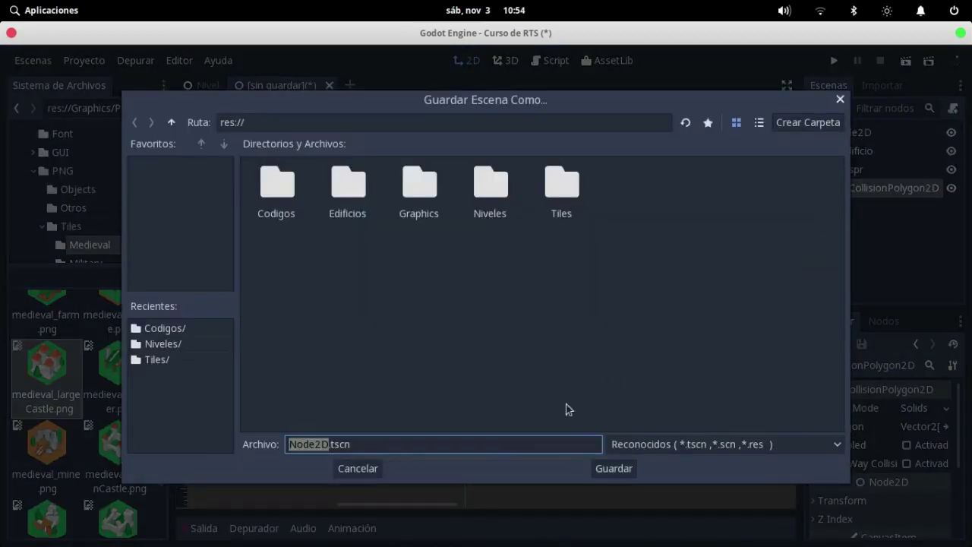
left_click(371, 470)
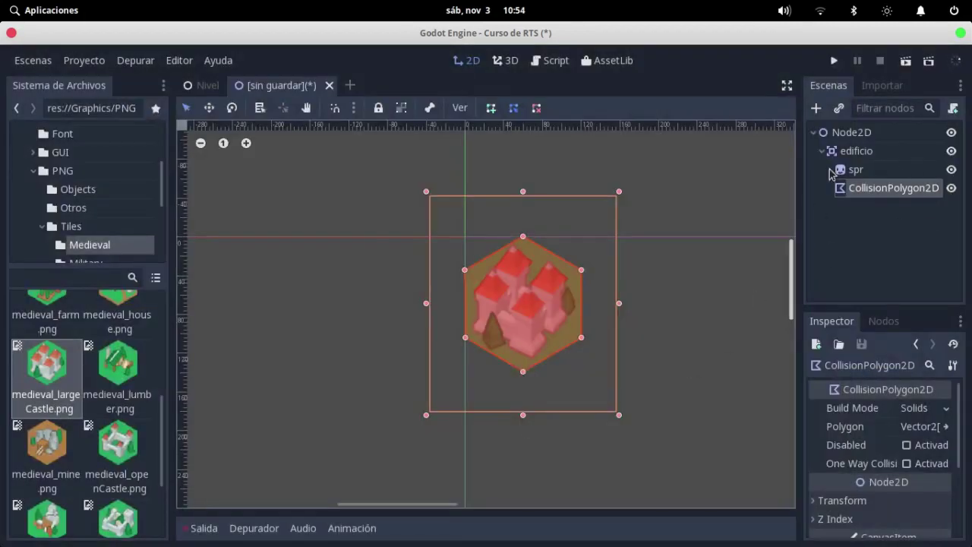
key("ctrl+s")
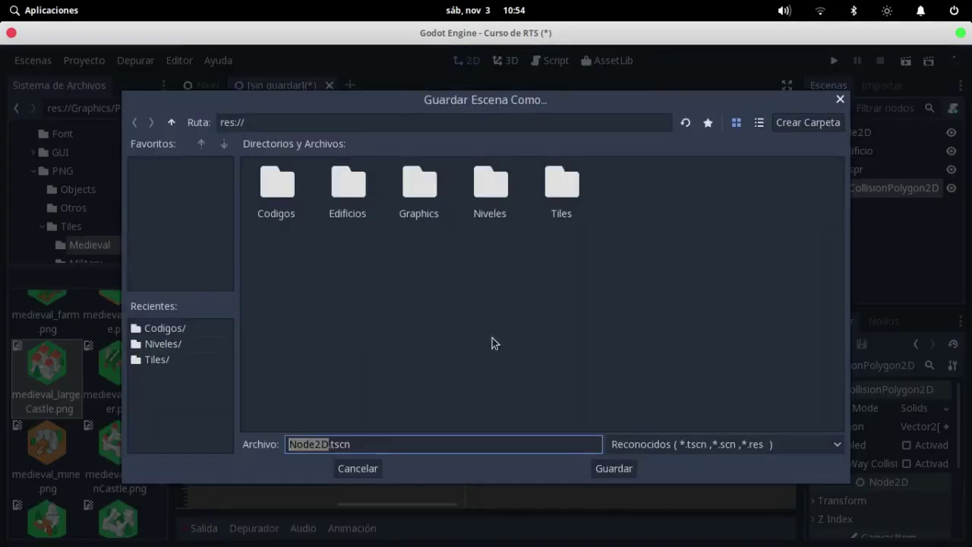
type("Edificios")
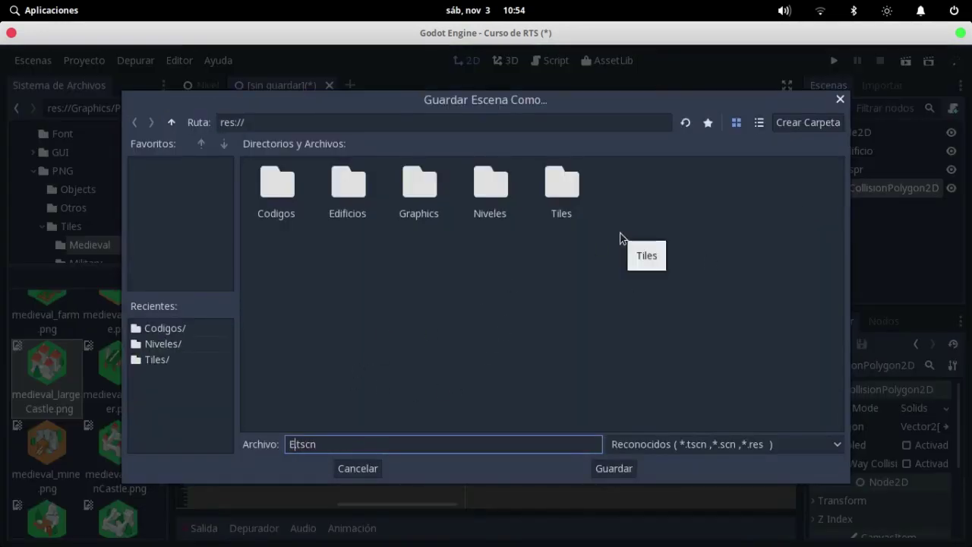
key("BackSpace")
double_click(351, 199)
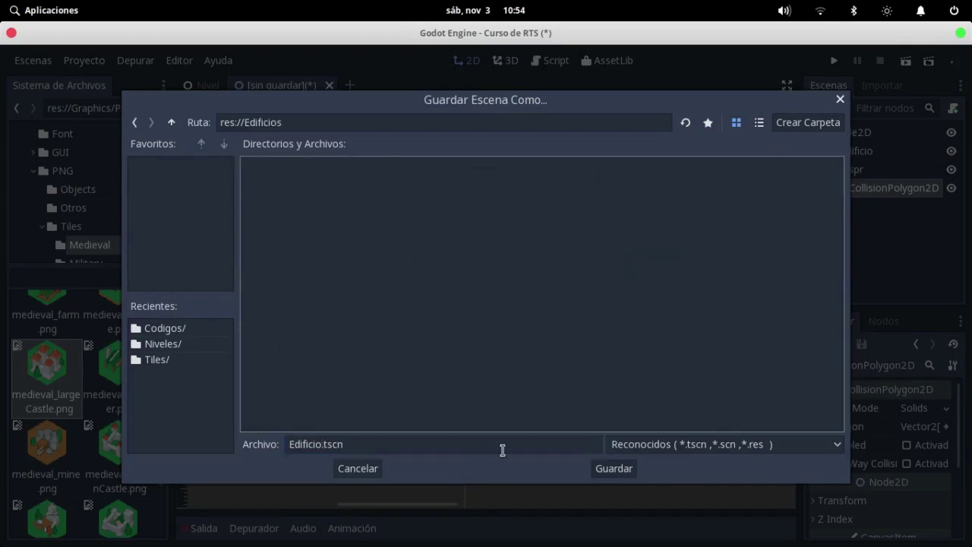
left_click(604, 470)
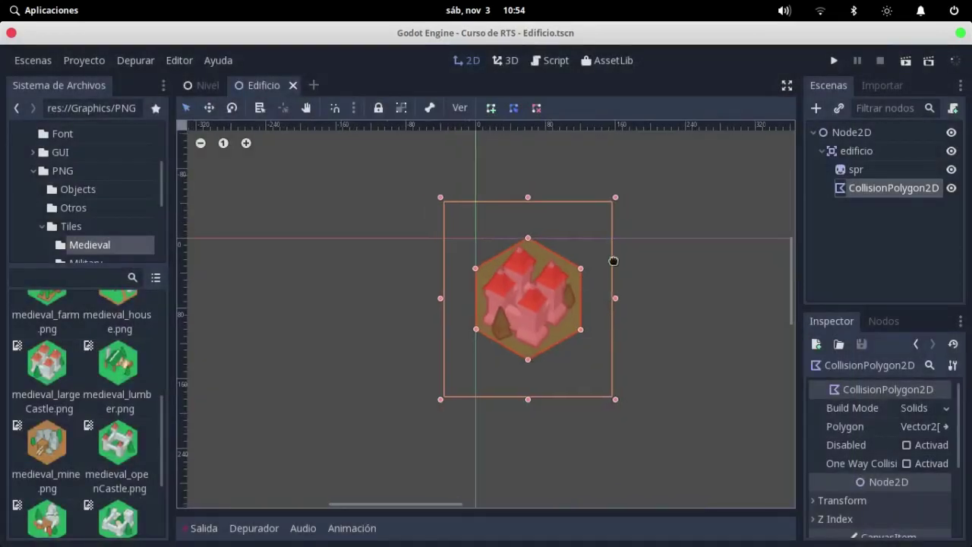
Step: Add a Timer child under the root Node2D and name it tiempo_de_produccion
left_click(821, 151)
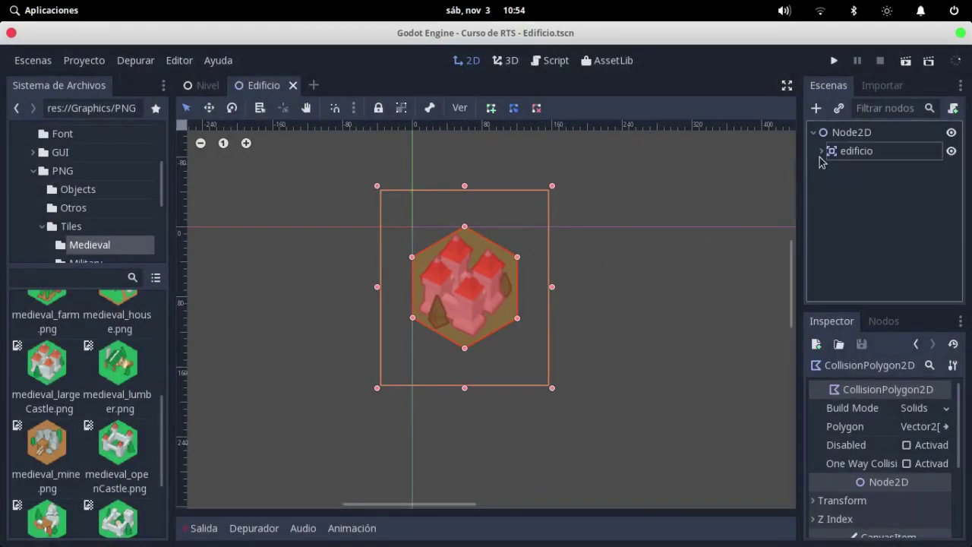
left_click(853, 139)
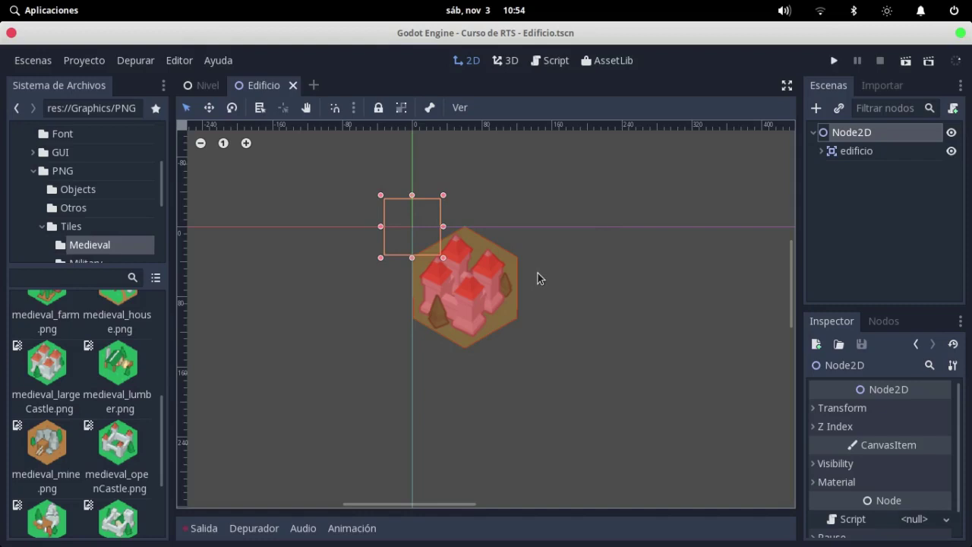
left_click(854, 151)
left_click(860, 134)
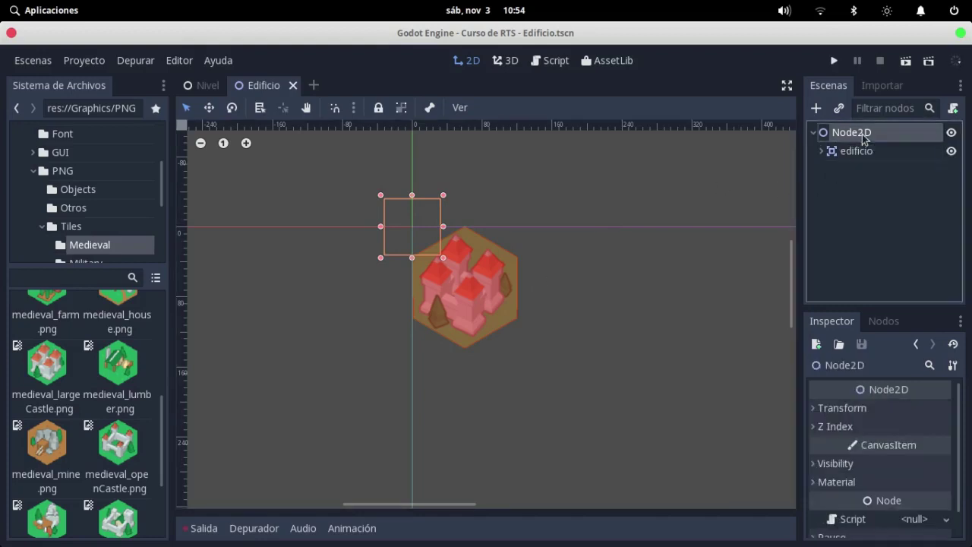
key("ctrl+a")
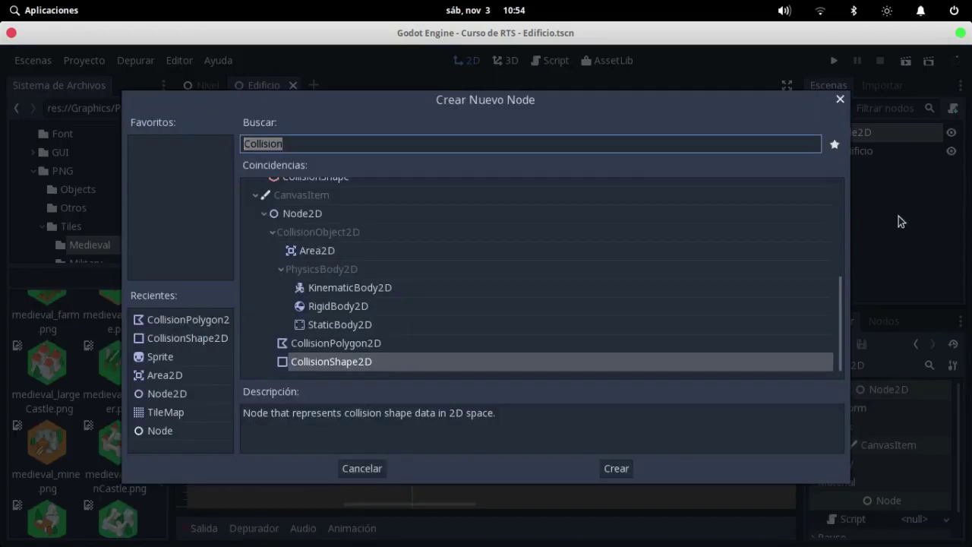
type("Timer")
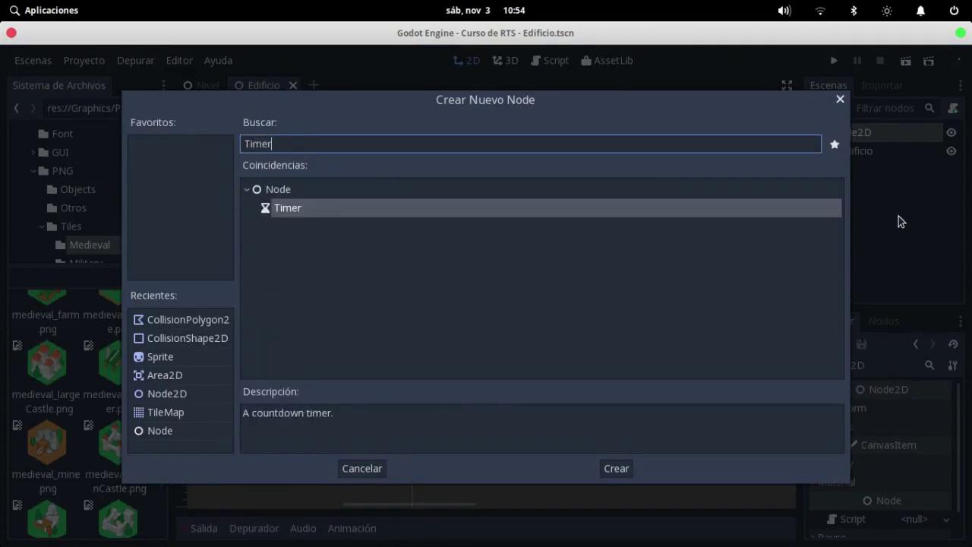
key("Return")
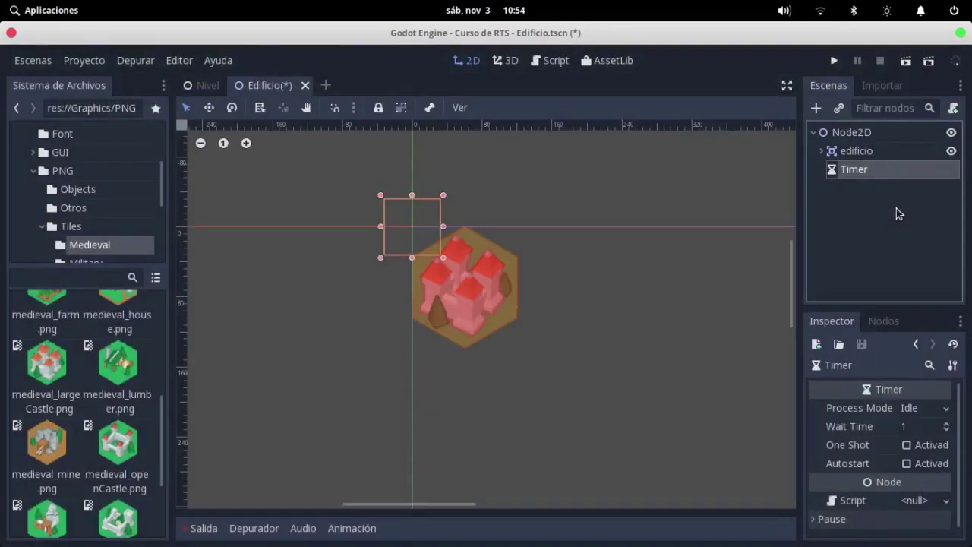
double_click(878, 171)
type("t")
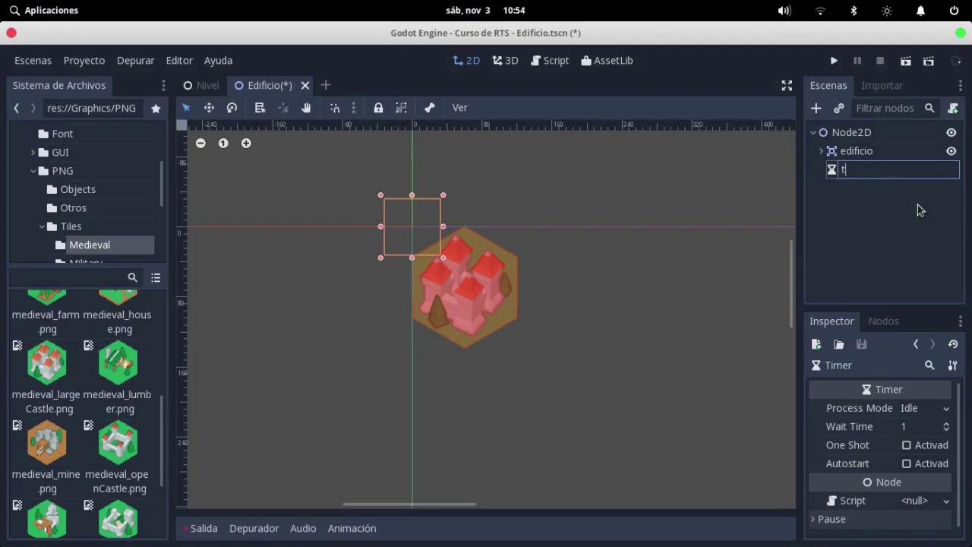
type("iempo_de_p")
type("roducci")
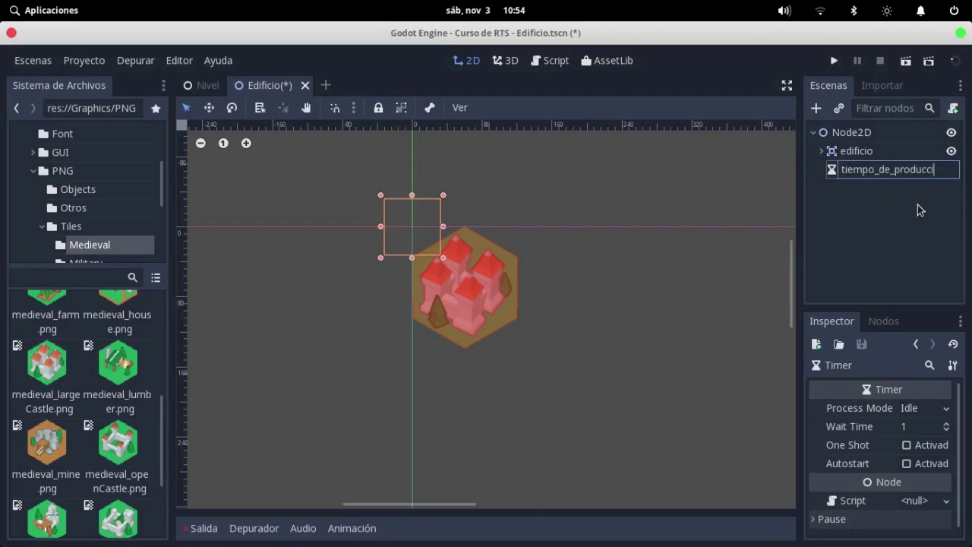
type("o")
type("n")
key("Return")
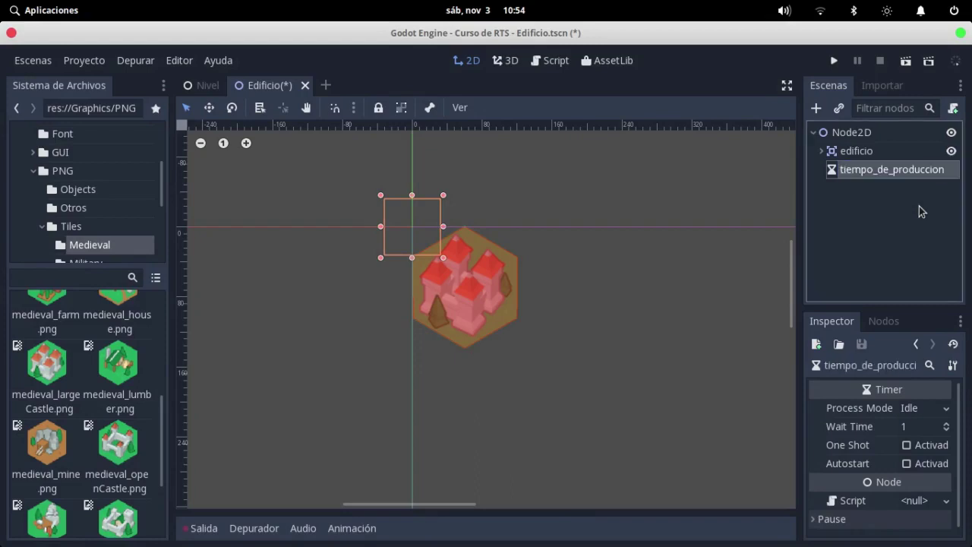
Step: Turn on One Shot and set the timer's Wait Time to 20 seconds
left_click(922, 445)
left_click(919, 427)
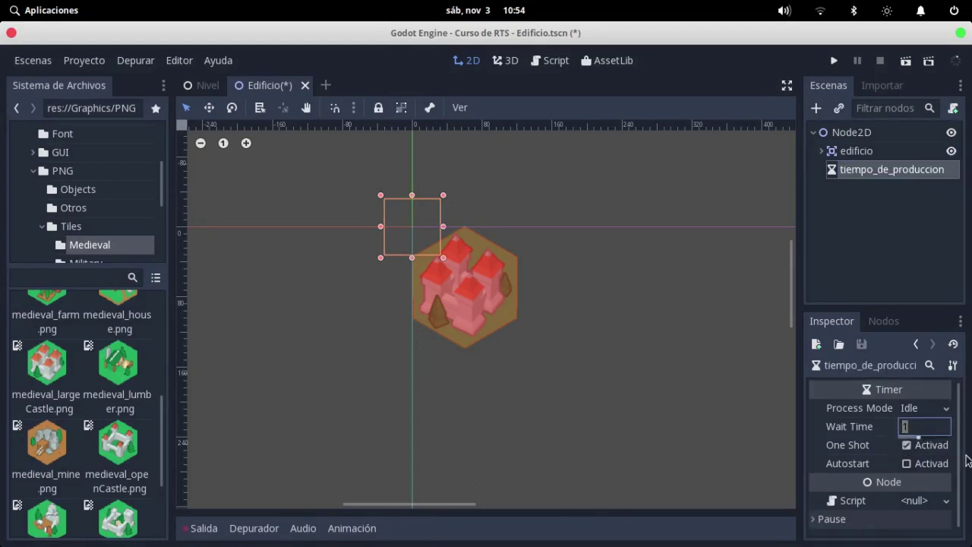
type("20")
key("Return")
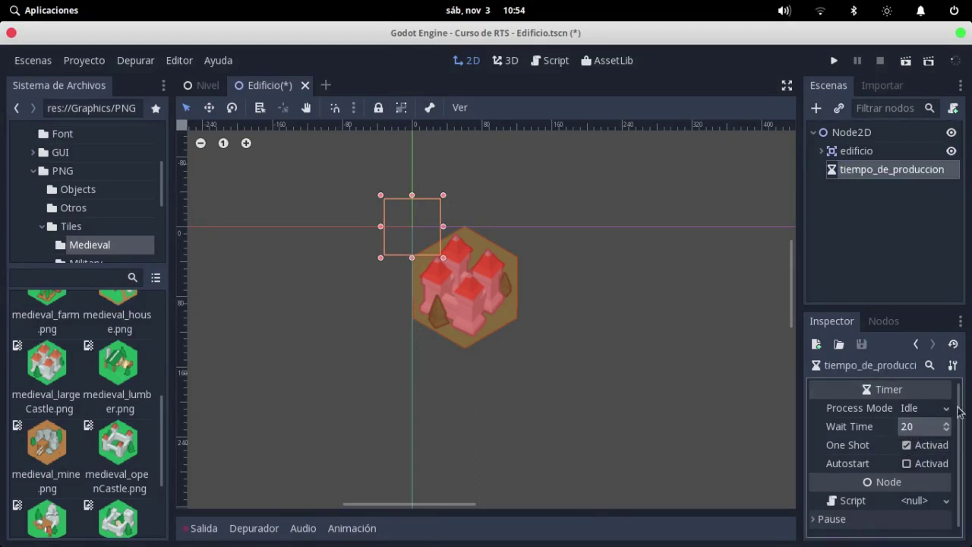
scroll(565, 279, "down", 2)
scroll(537, 284, "up", 2)
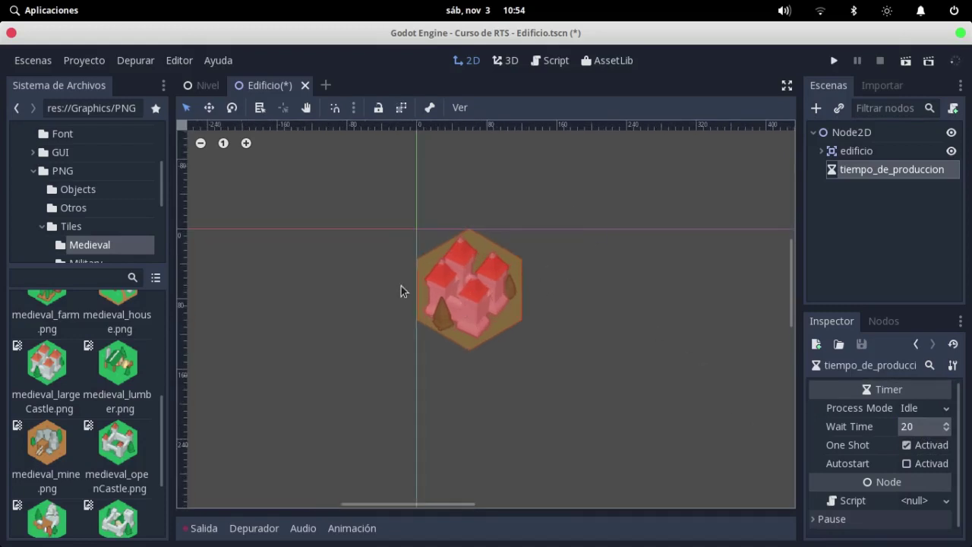
scroll(413, 281, "up", 2)
scroll(483, 264, "up", 3)
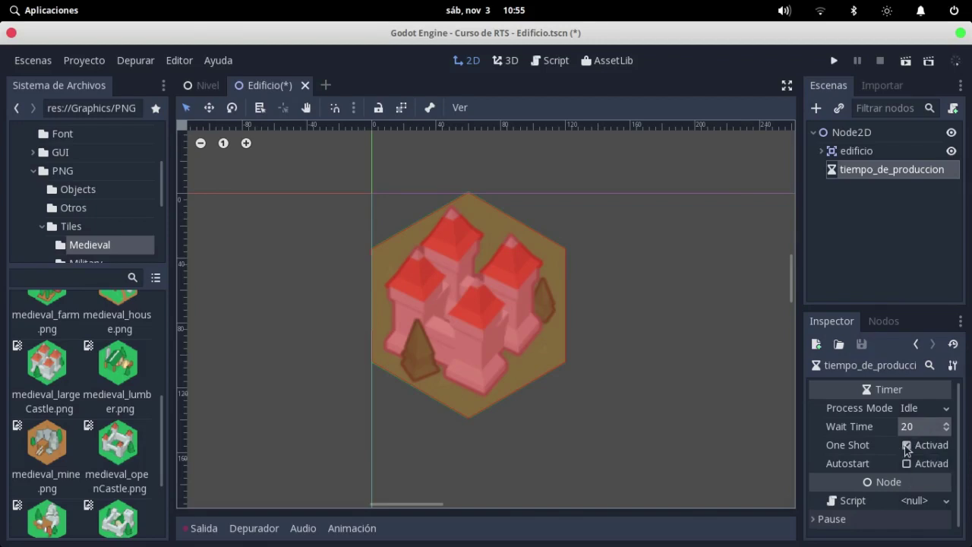
scroll(663, 301, "down", 1)
scroll(667, 301, "down", 2)
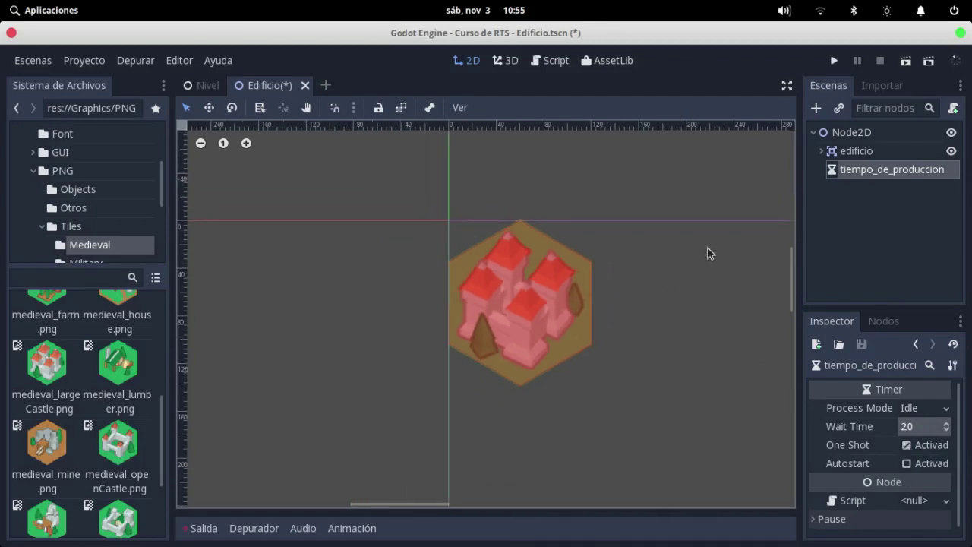
middle_click_drag(707, 253, 675, 253)
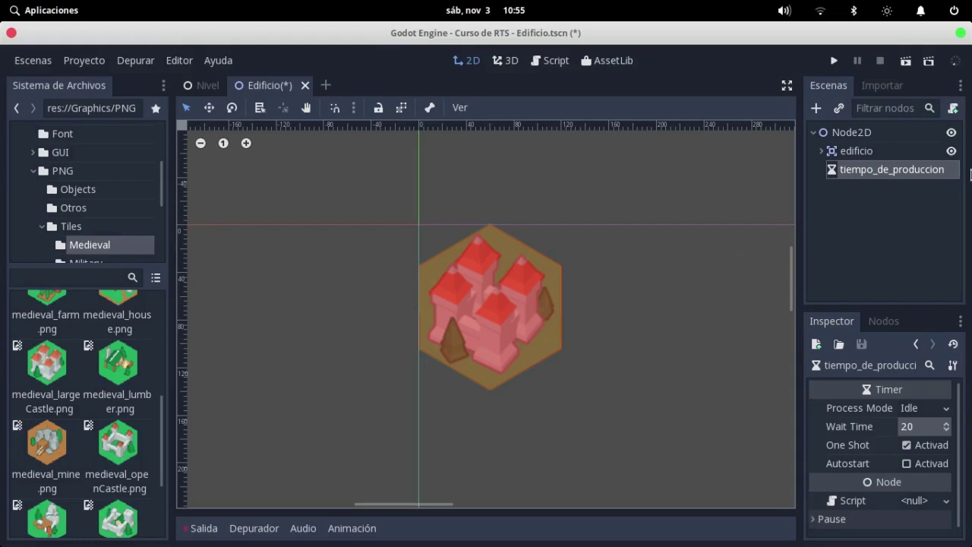
Step: Save Edificio.tscn with Ctrl+S and browse the FileSystem dock to the Edificios folder
left_click(852, 132)
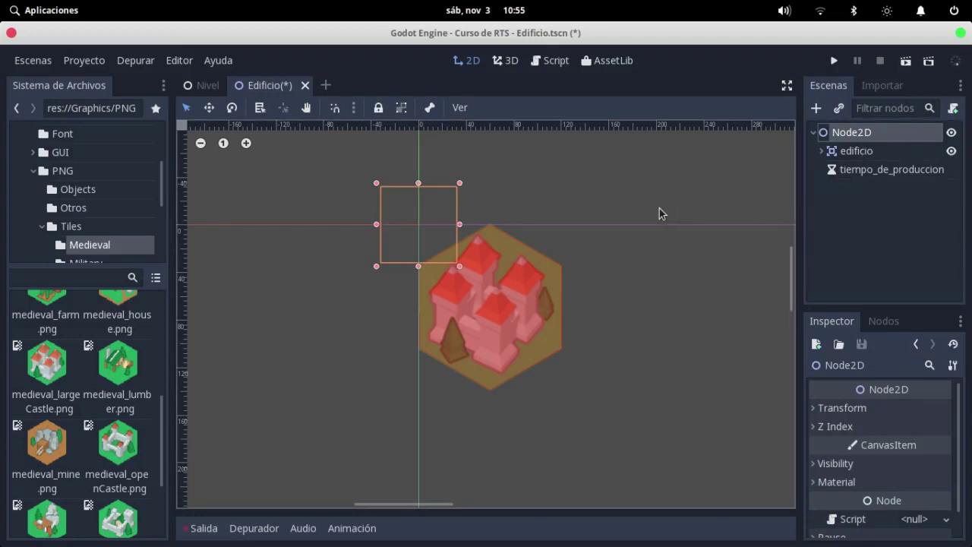
key("ctrl+s")
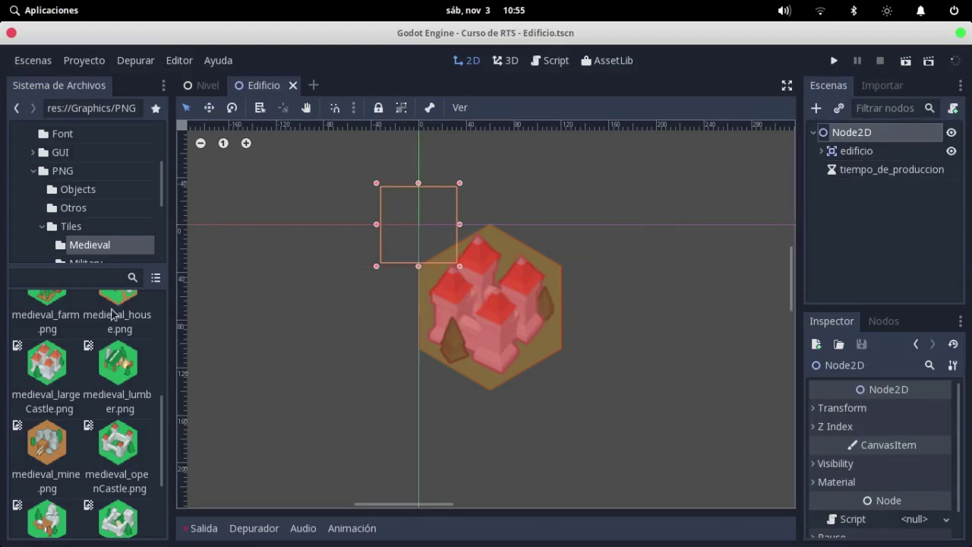
scroll(76, 239, "down", 1)
scroll(76, 228, "down", 2)
scroll(76, 228, "up", 3)
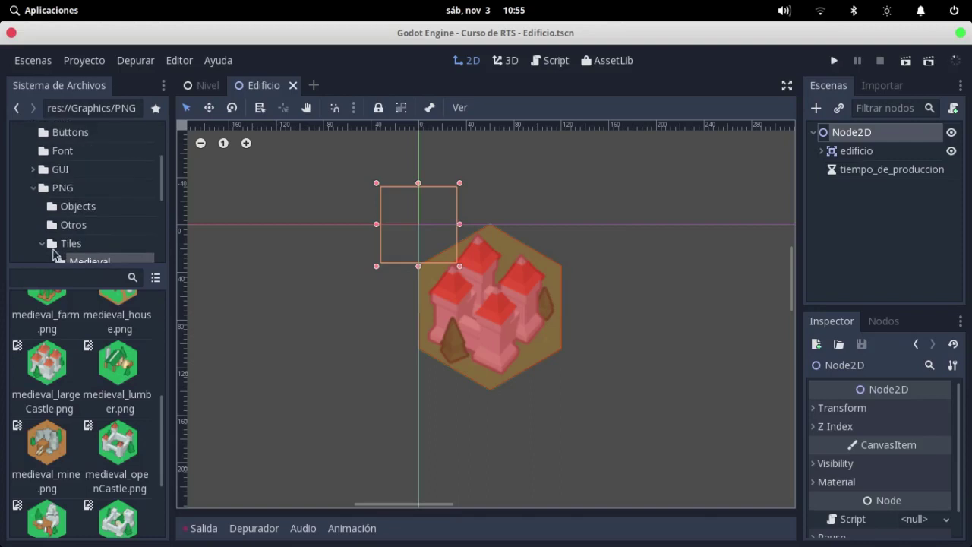
left_click(47, 245)
scroll(79, 180, "up", 2)
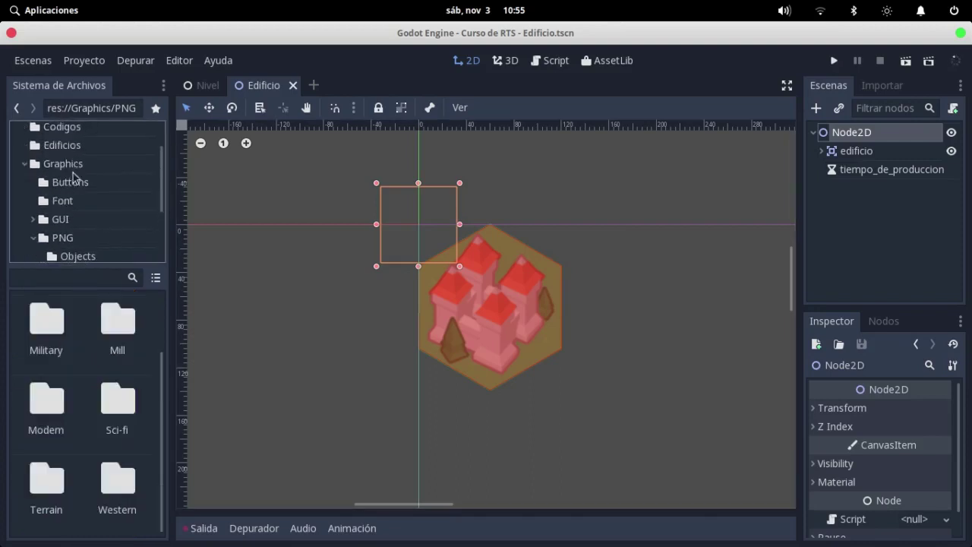
scroll(83, 180, "up", 1)
left_click(65, 162)
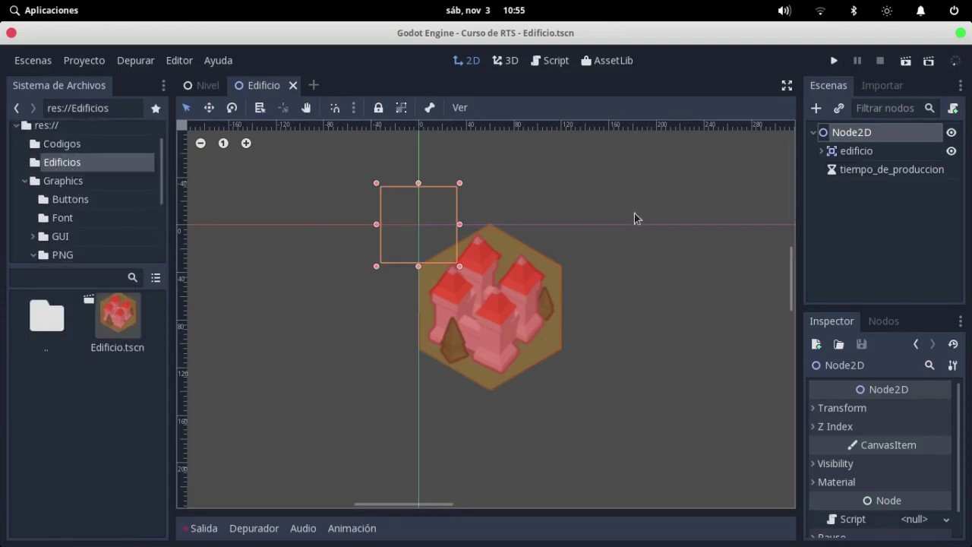
left_click(890, 155)
left_click(873, 133)
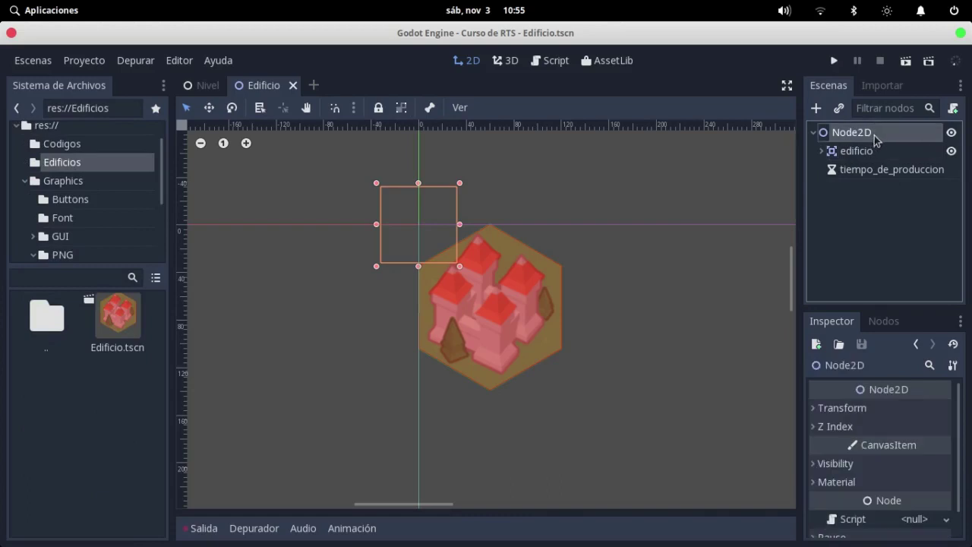
Step: Attach a new script at res://Edificios/Edificio.gd to the root Node2D
right_click(882, 139)
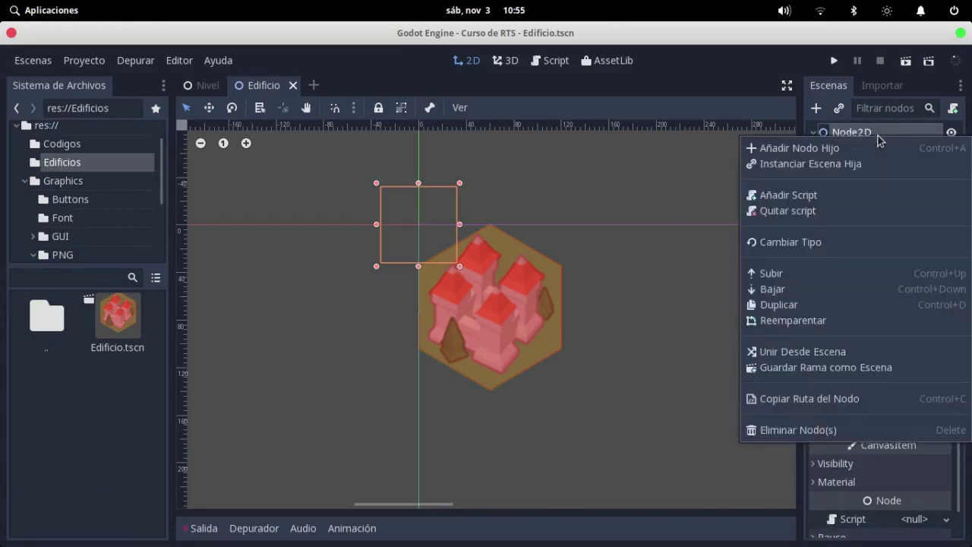
left_click(788, 195)
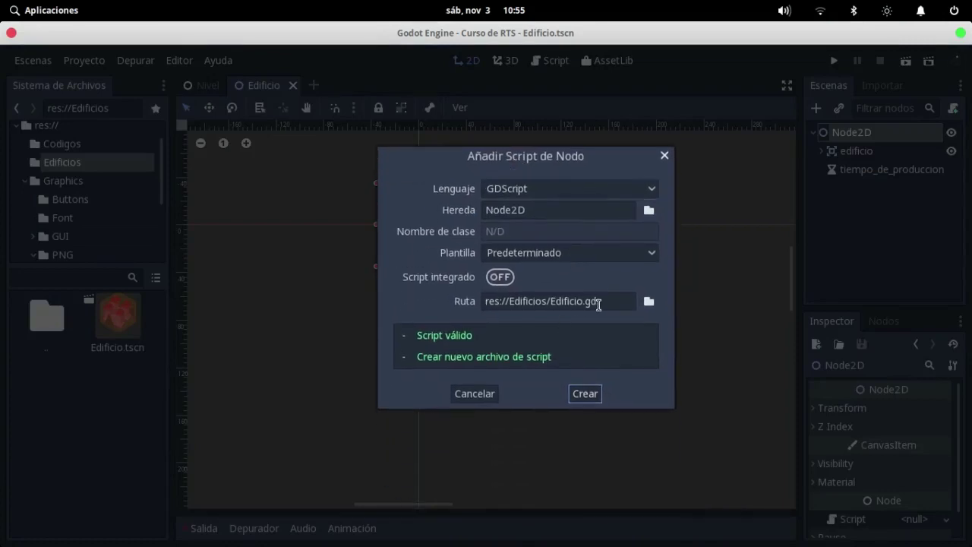
left_click(598, 301)
left_click(560, 300)
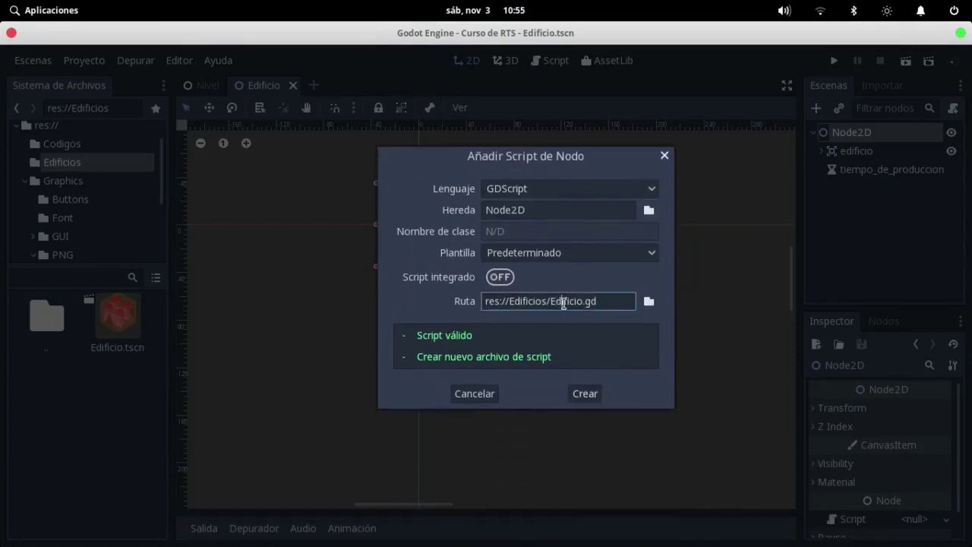
left_click(583, 395)
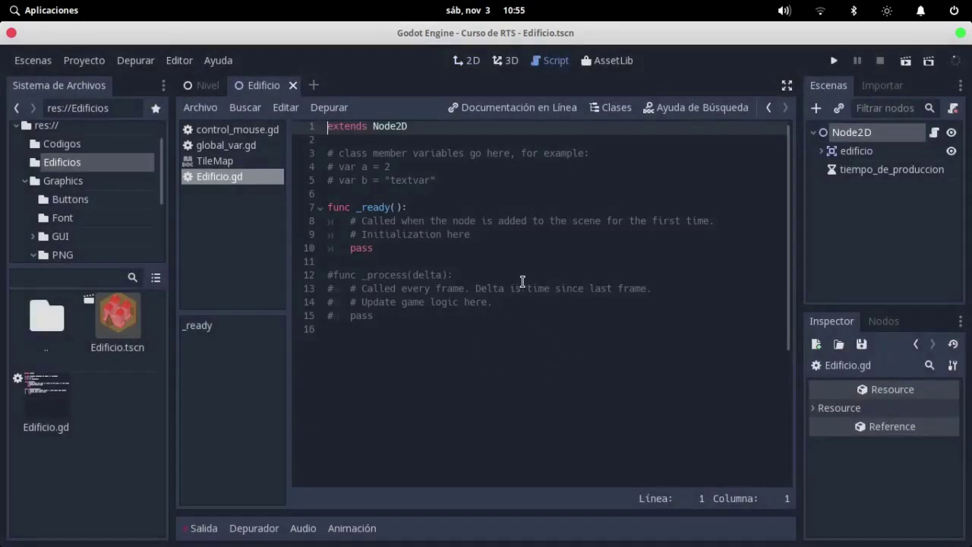
Step: Delete the template code below 'extends Node2D', leaving a fresh blank line
left_click_drag(531, 343, 349, 142)
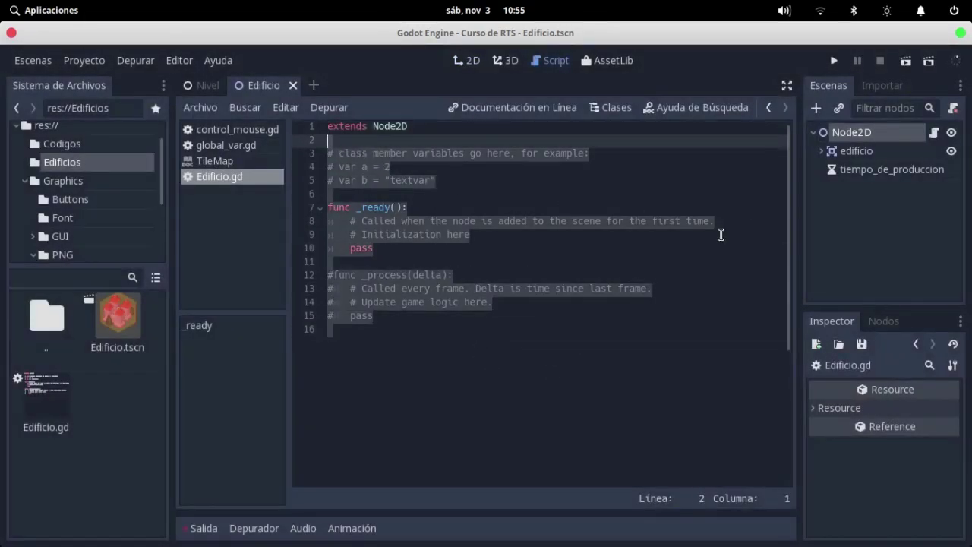
key("BackSpace")
key("Return")
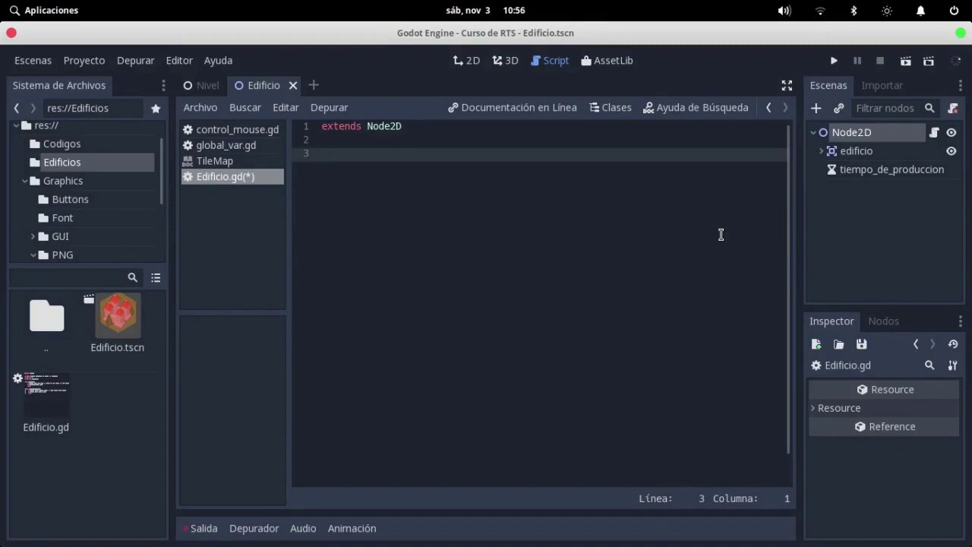
Step: Write var nivel = 1, var precio = 100 and var desc = "Descripcion: " on separate lines
type("e")
key("BackSpace")
type("var ")
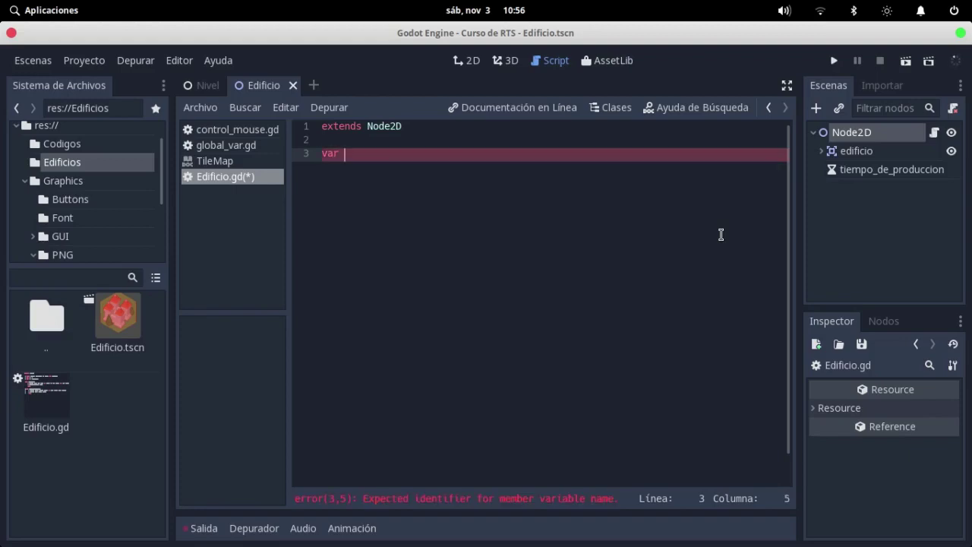
type("nivel = 1")
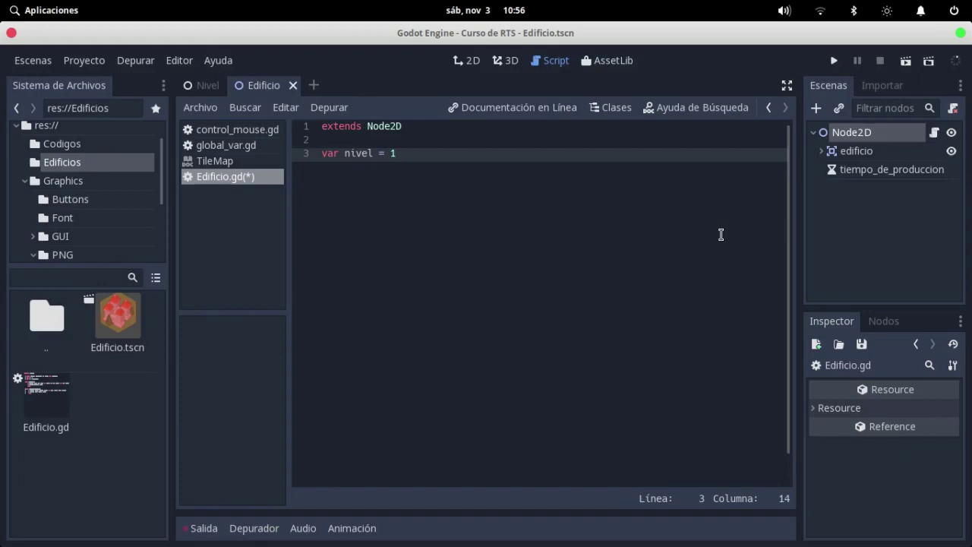
key("Return")
type("var ")
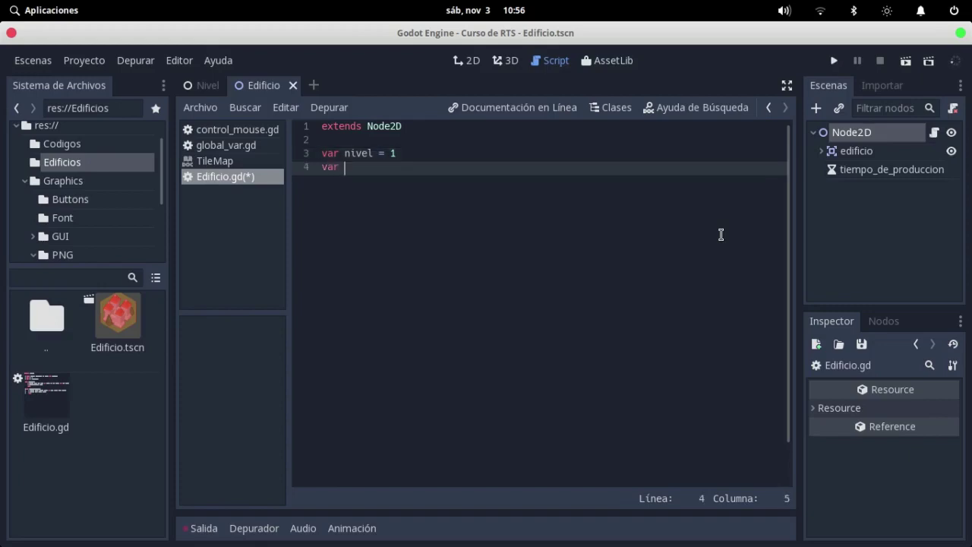
type("precio = ")
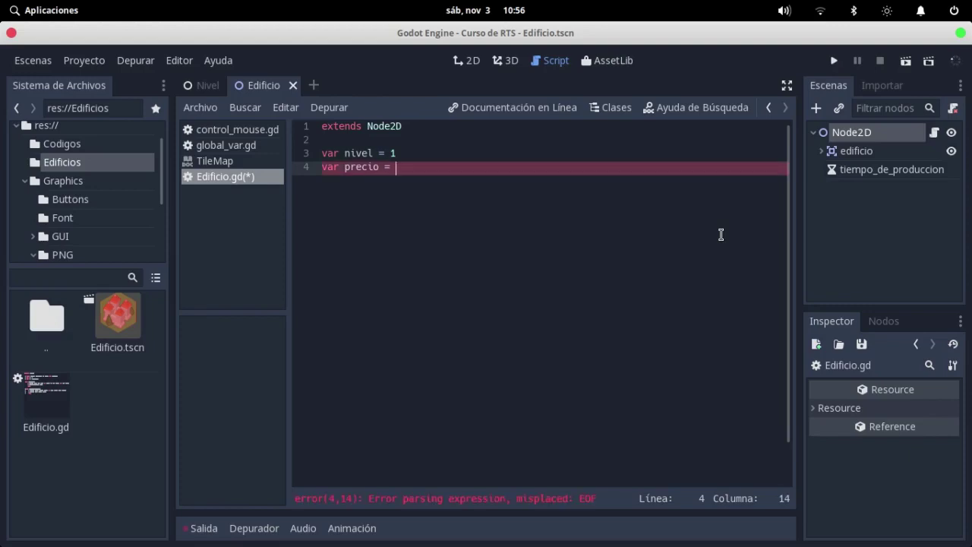
type("100")
key("Return")
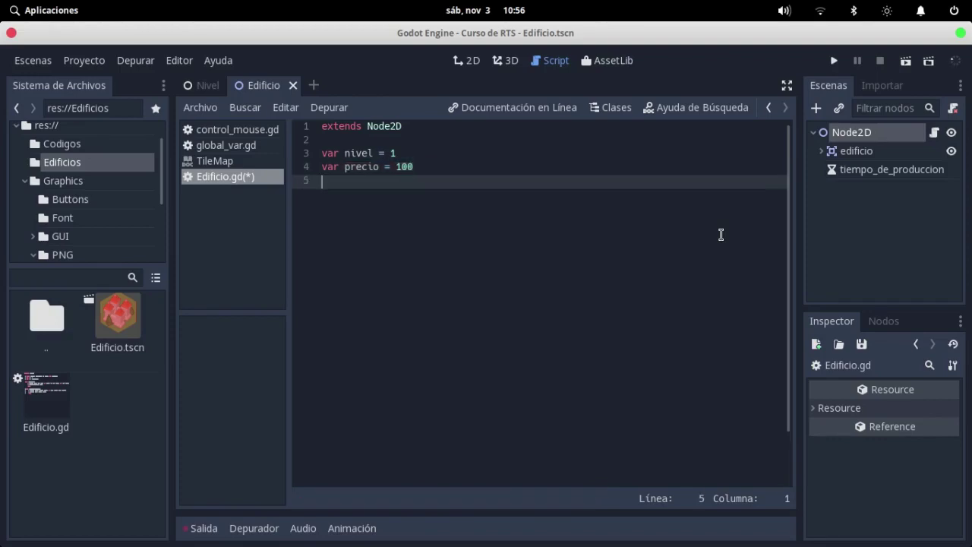
type("var ")
type("des")
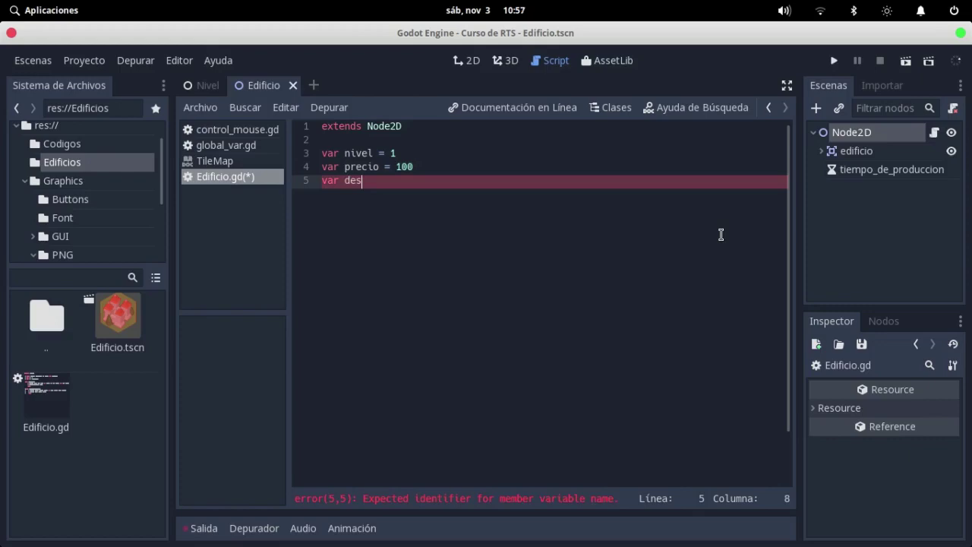
type("c = ")
type("\"\"")
key("Left")
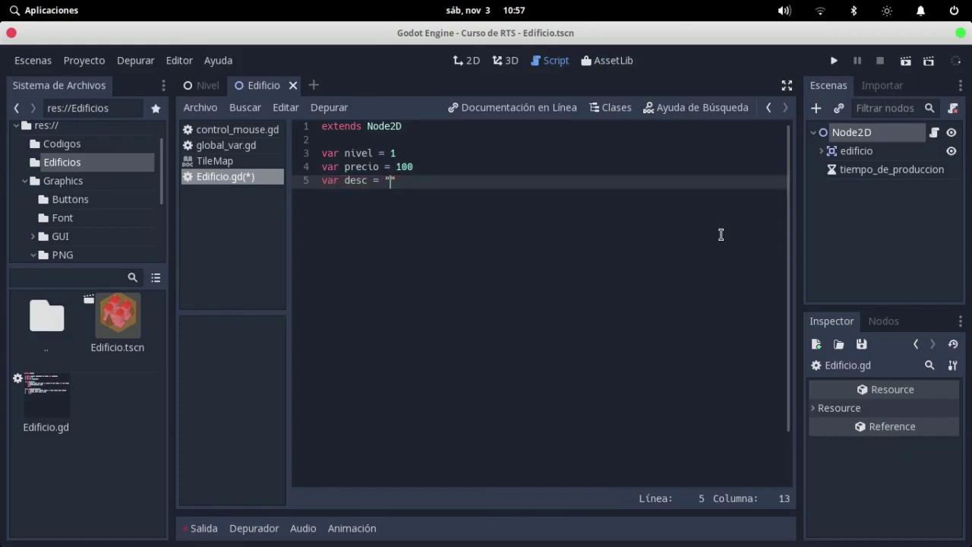
type("Des")
type("cripci")
type("on:")
key("Return")
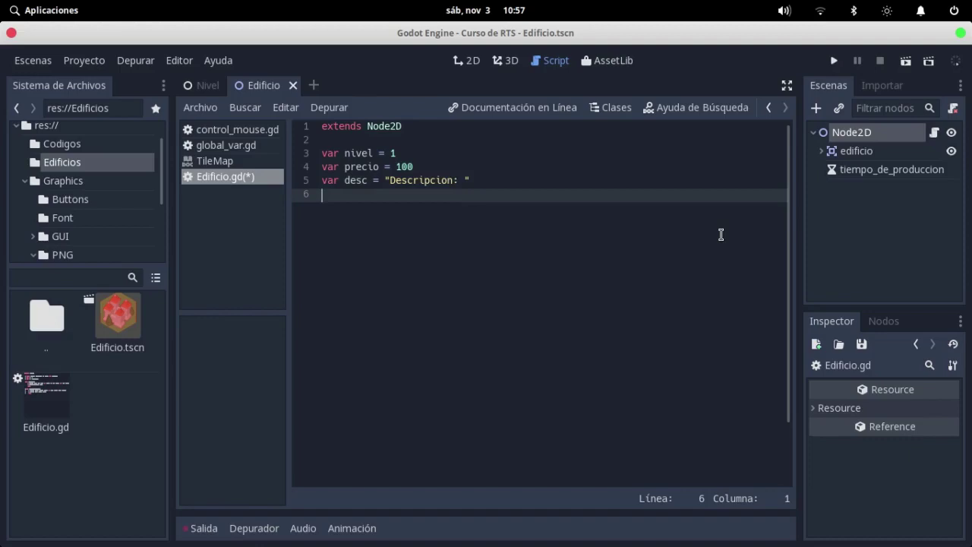
key("Return")
Step: Add var costo_gente = 2, costo_madera = 100 and costo_piedra = 100, then save Edificio.gd
type("var co")
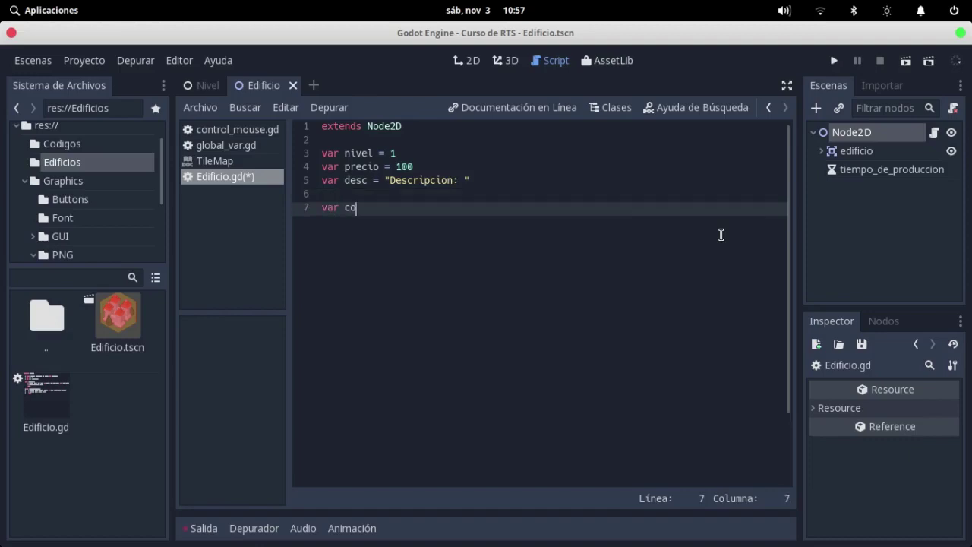
type("s")
type("to")
type("_gente")
type(" = ")
type("0")
key("Return")
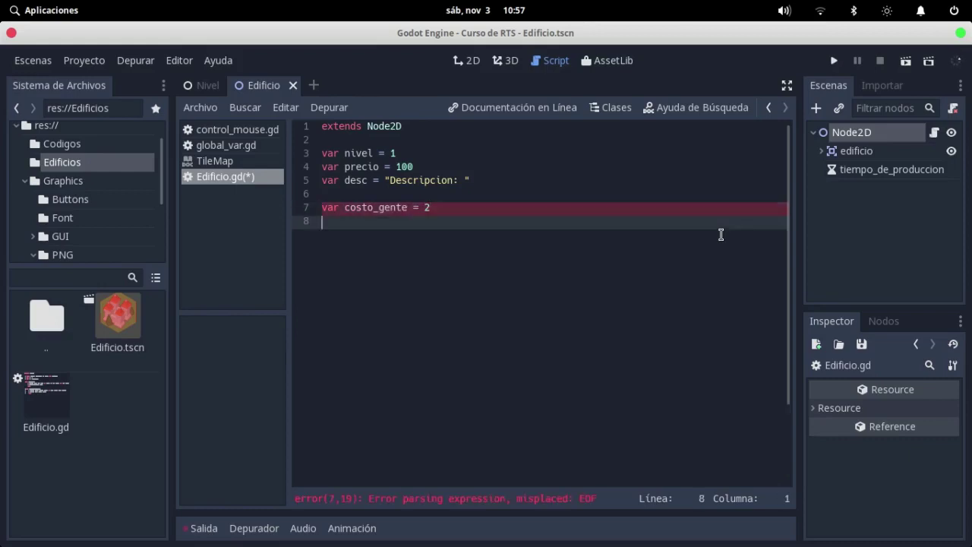
type("var ")
type("costo")
type("_madera = 10")
type("0")
key("Return")
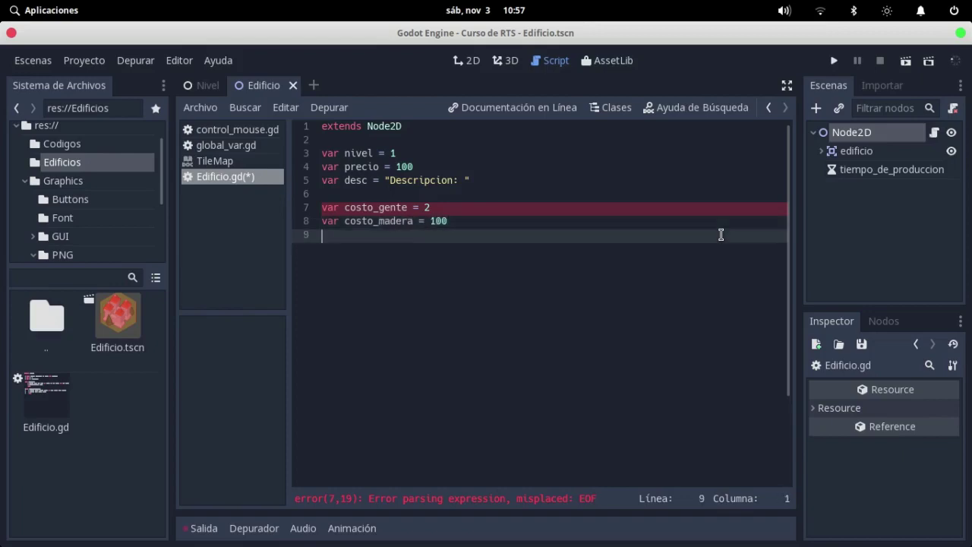
type("osto_piedra = 100")
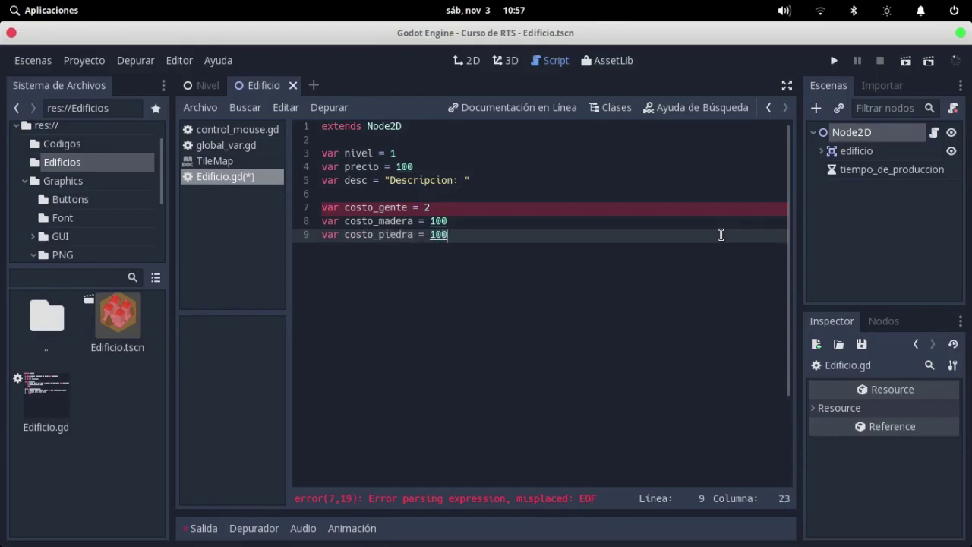
key("ctrl+s")
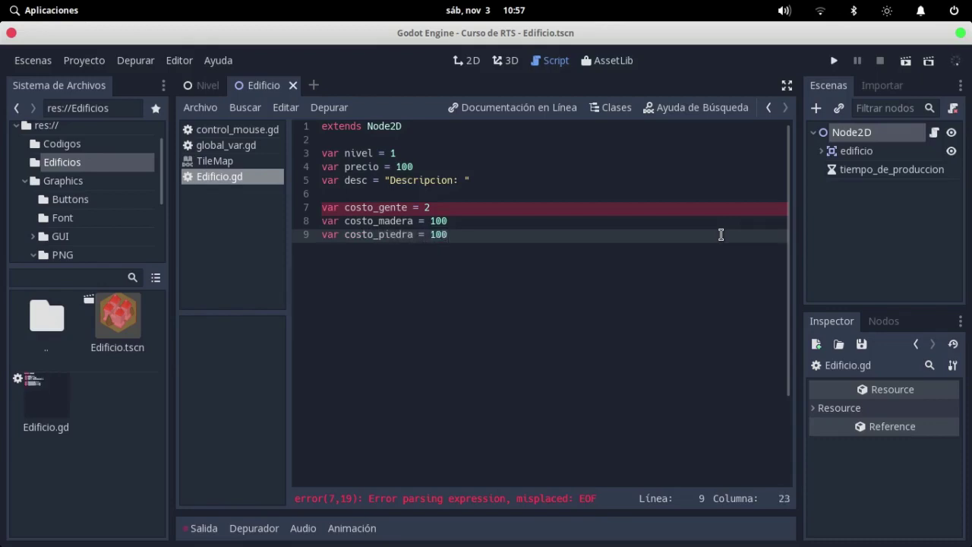
Step: Prefix the nivel, precio and desc declarations with the export keyword
left_click(386, 183)
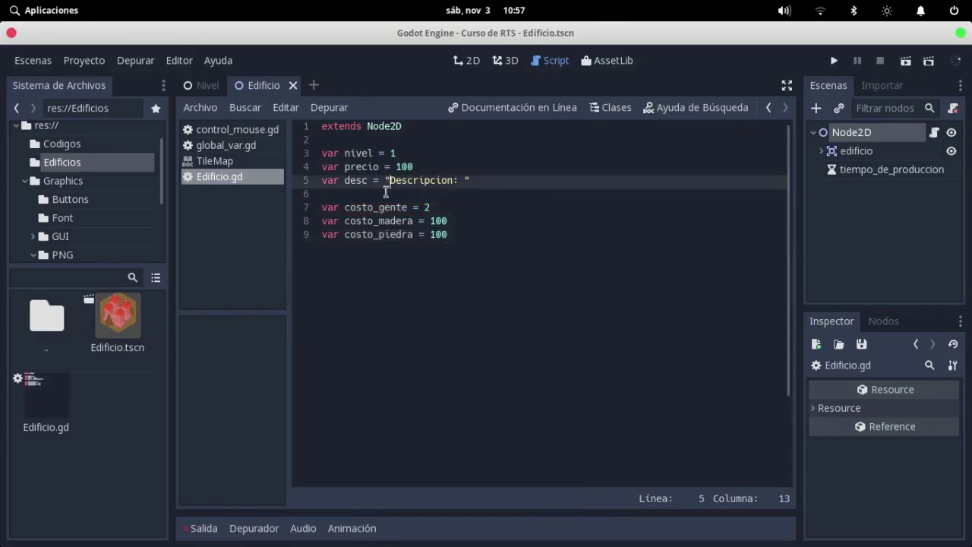
left_click(458, 171)
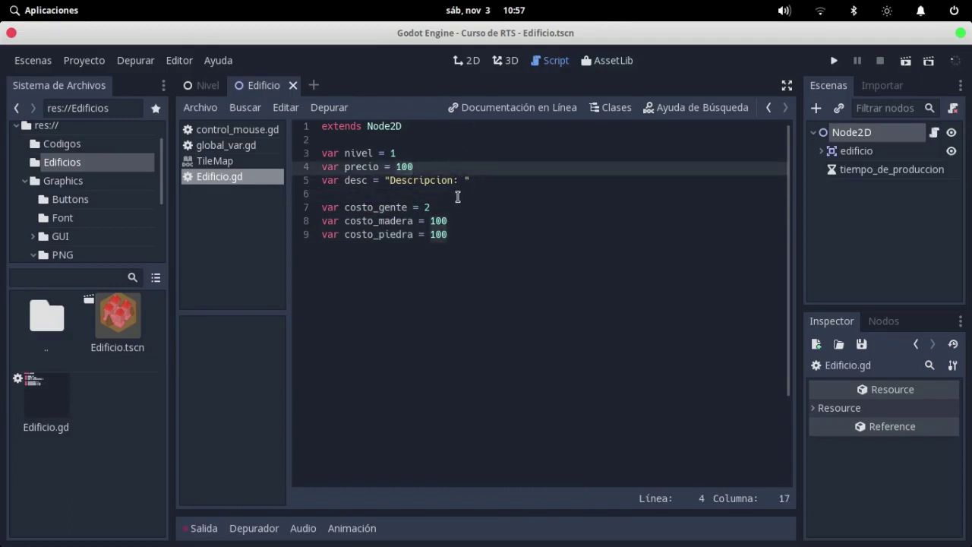
left_click(414, 191)
mouse_move(513, 241)
left_mouse_down()
mouse_move(272, 179)
mouse_move(278, 162)
left_mouse_up()
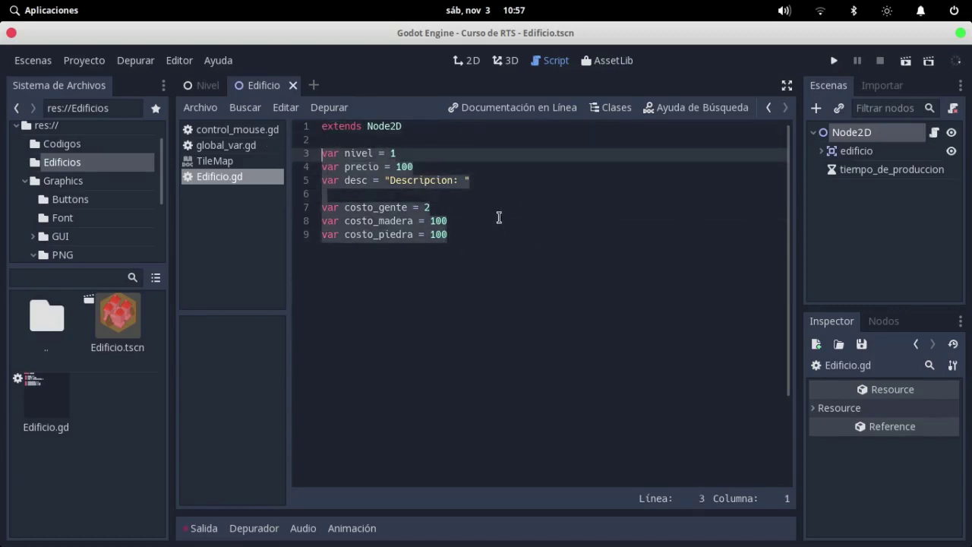
left_click(324, 154)
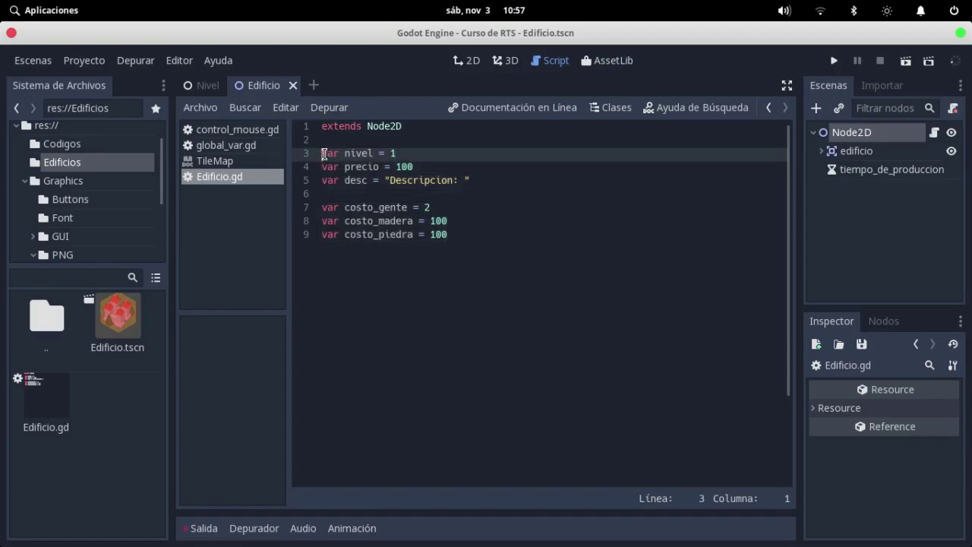
type("export")
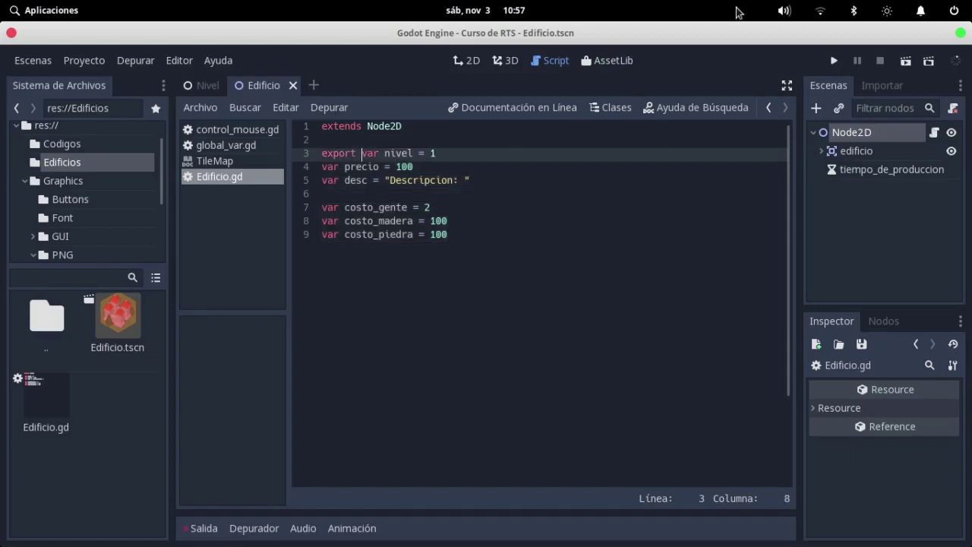
key("Down")
key("Left")
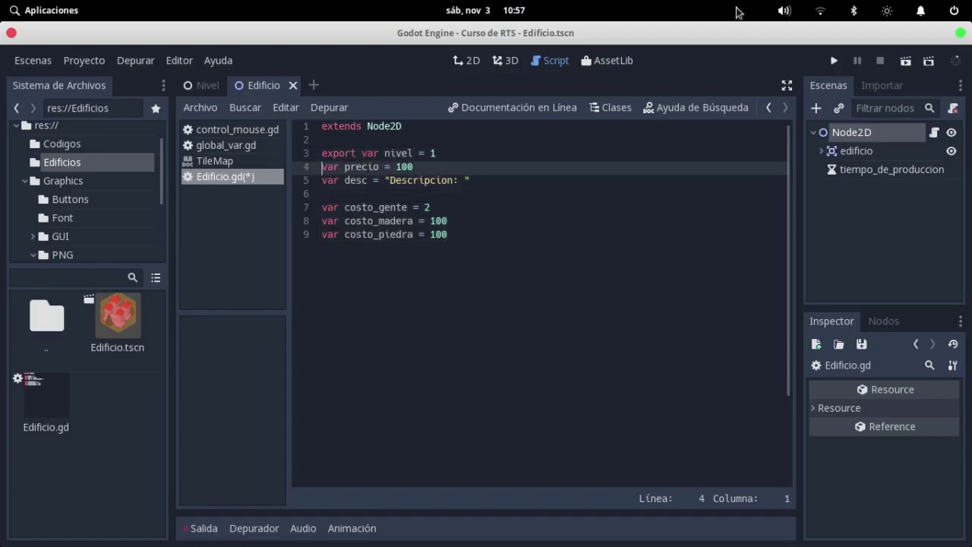
type("export")
key("Down")
key("Left")
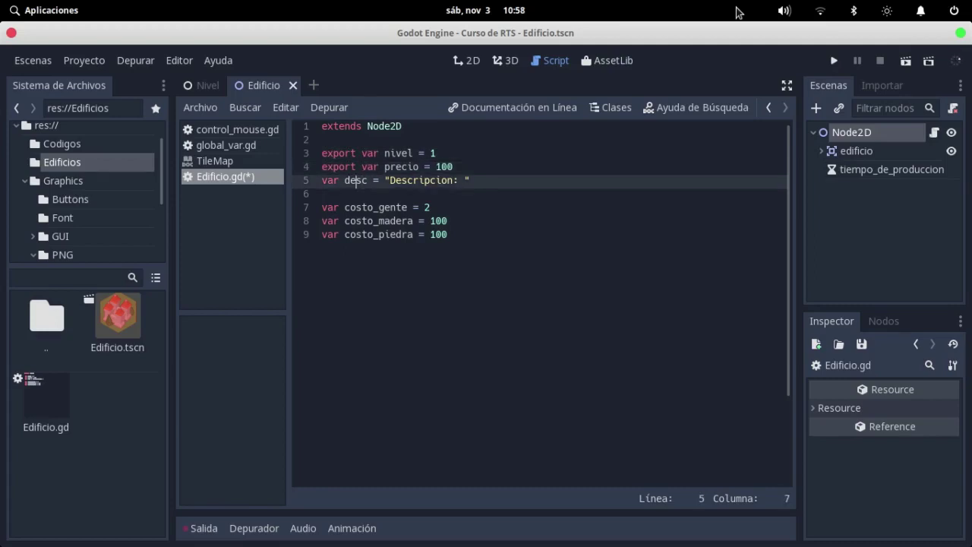
key("Home")
type("expo")
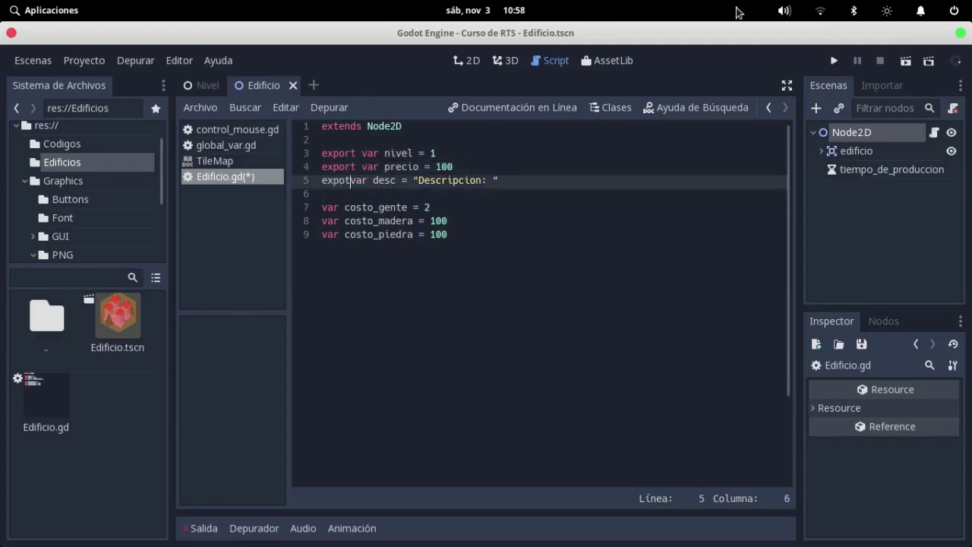
type("t")
key("BackSpace")
type("rt")
Step: Export costo_gente, costo_madera and costo_piedra as well, then save Edificio.gd
key("Down")
key("Down")
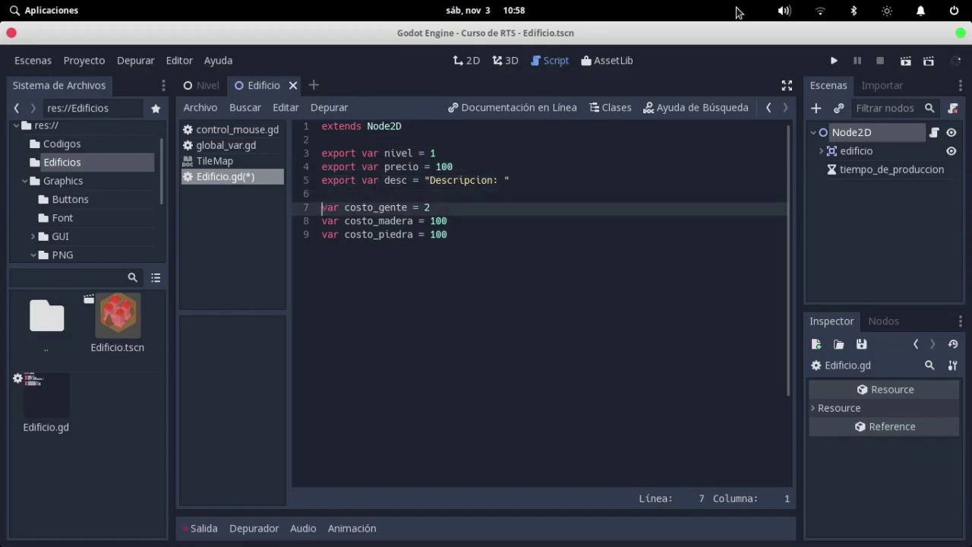
type("export")
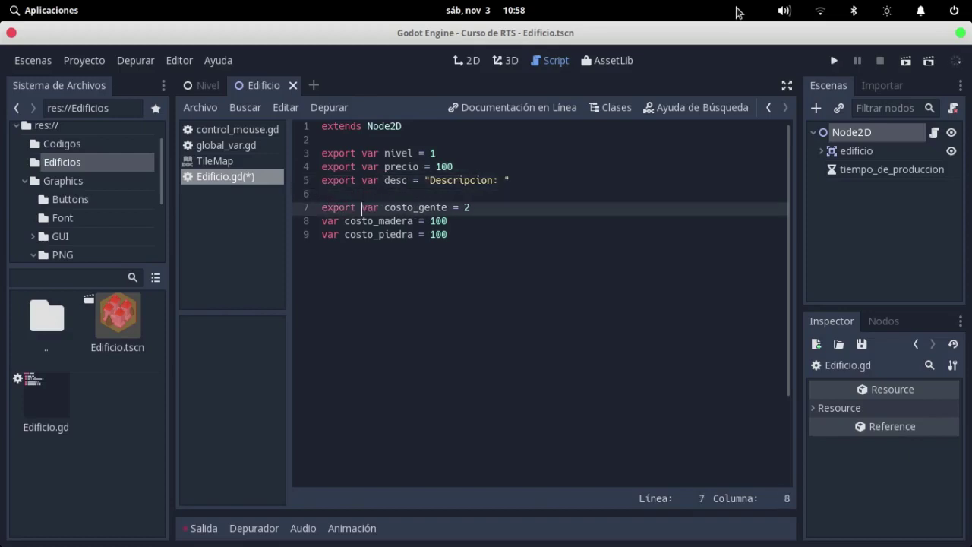
key("Down")
type("ex")
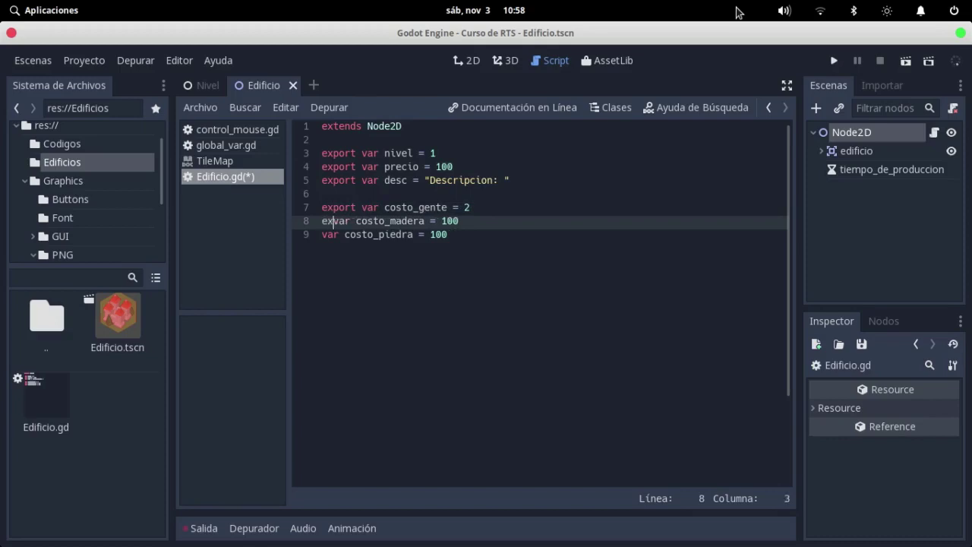
type("pot")
key("BackSpace")
type("r")
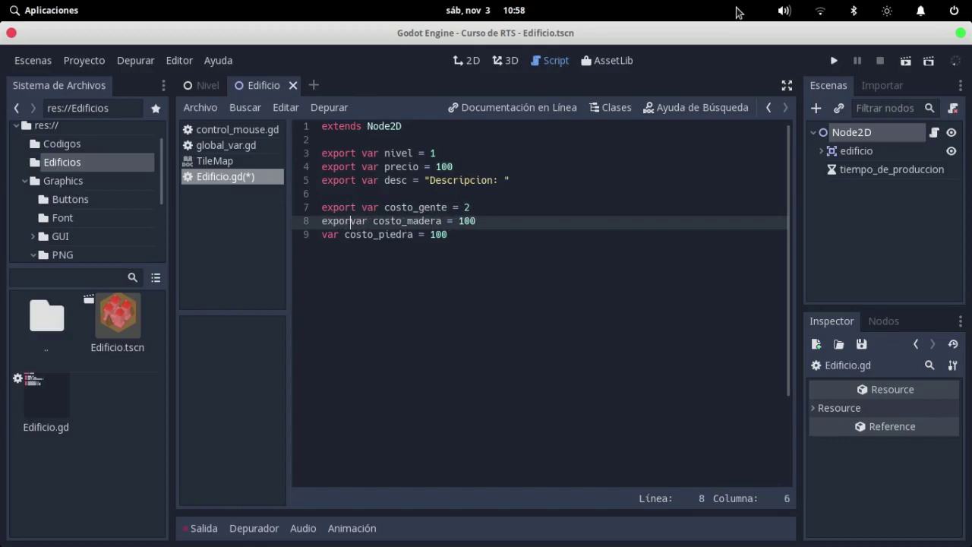
type("t")
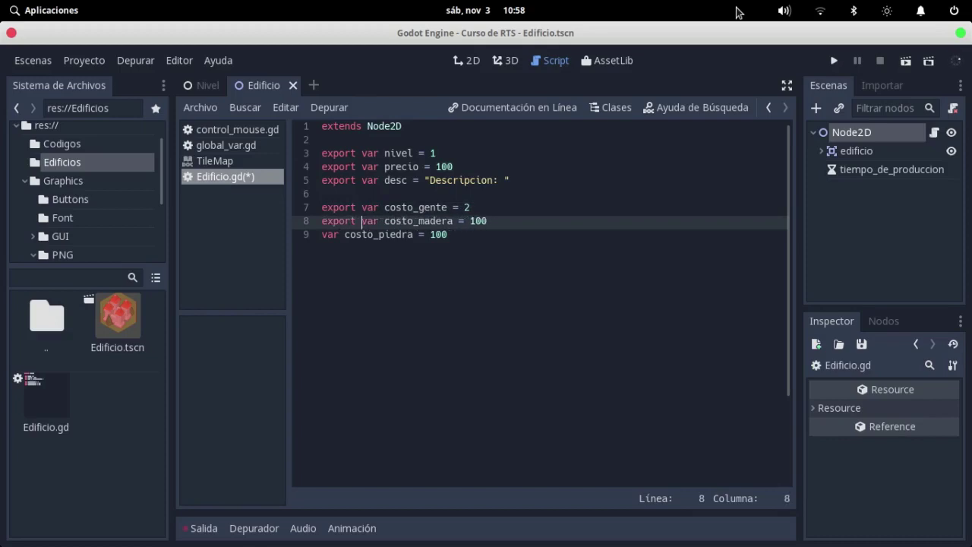
key("Down")
key("Left")
type("exp")
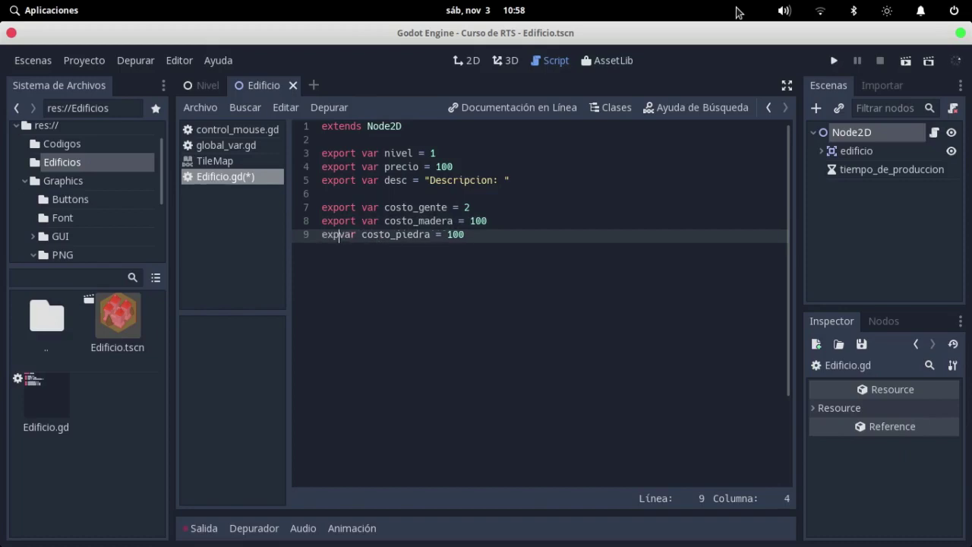
type("ot")
key("BackSpace")
type("rt")
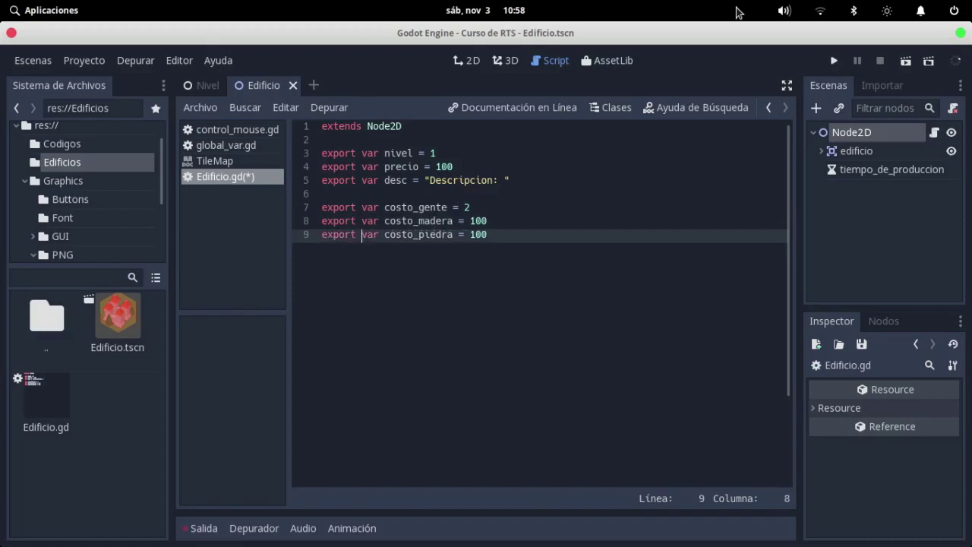
key("ctrl+s")
Step: Select the root Node2D, enlarge the Inspector, and review Edificio.gd's variable lines
left_click(876, 136)
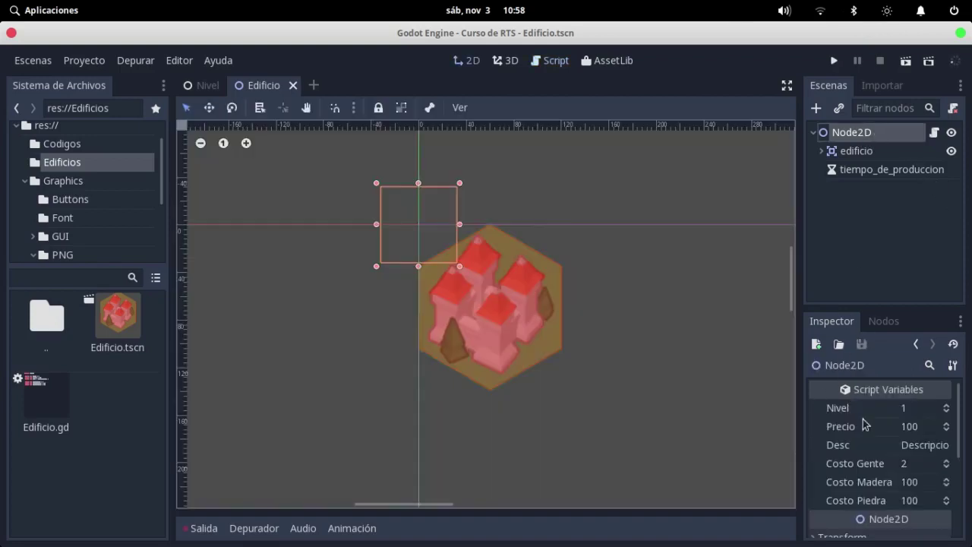
scroll(866, 423, "down", 1)
scroll(867, 423, "up", 1)
scroll(893, 431, "down", 1)
scroll(887, 431, "up", 1)
left_click_drag(928, 311, 912, 205)
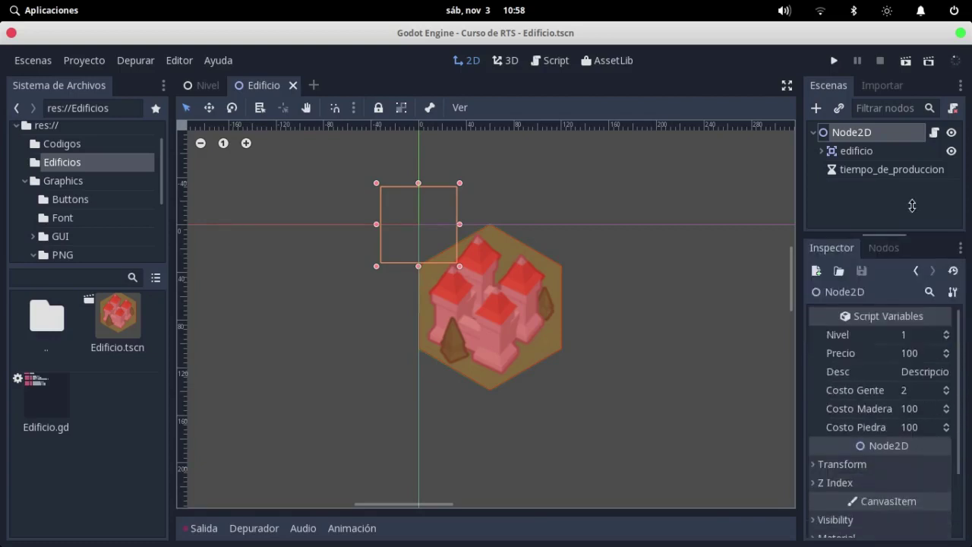
left_click(933, 149)
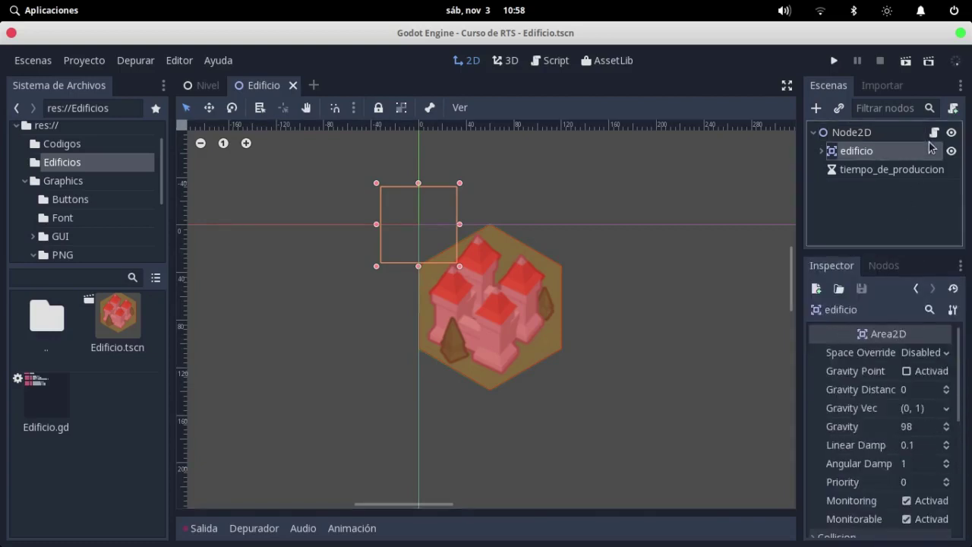
left_click(935, 134)
left_click(490, 206)
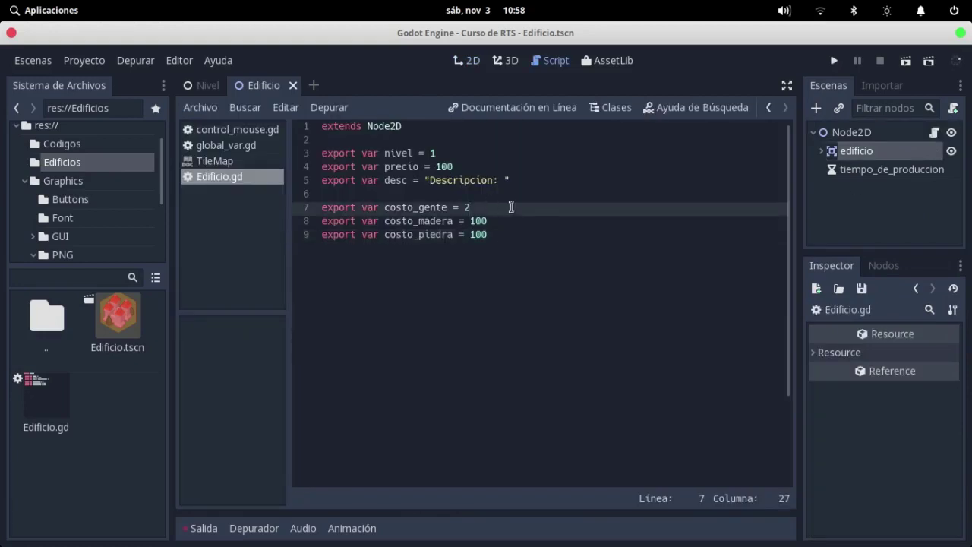
left_click(490, 196)
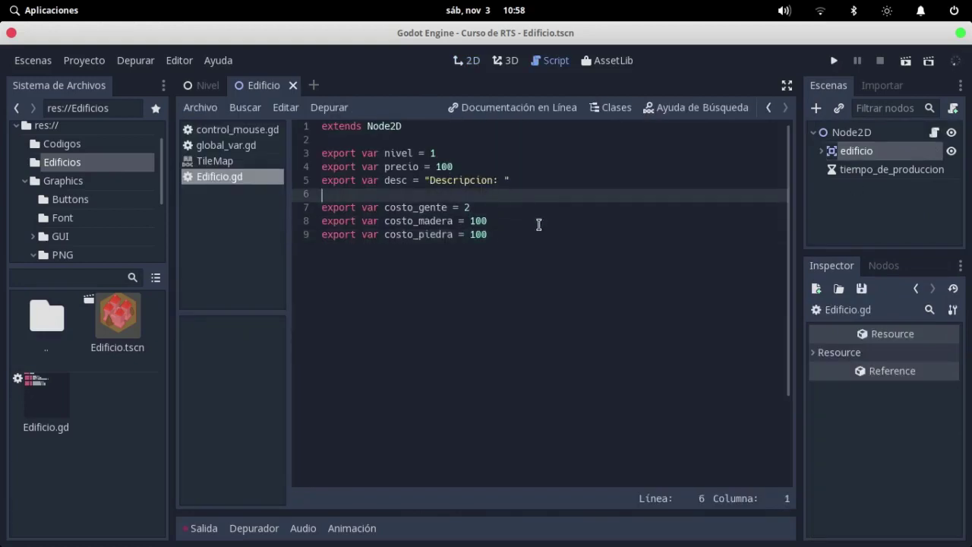
Step: Recentre the building and reselect Node2D to show Nivel 1, Precio 100 and the cost values
left_click(874, 170)
left_click(868, 150)
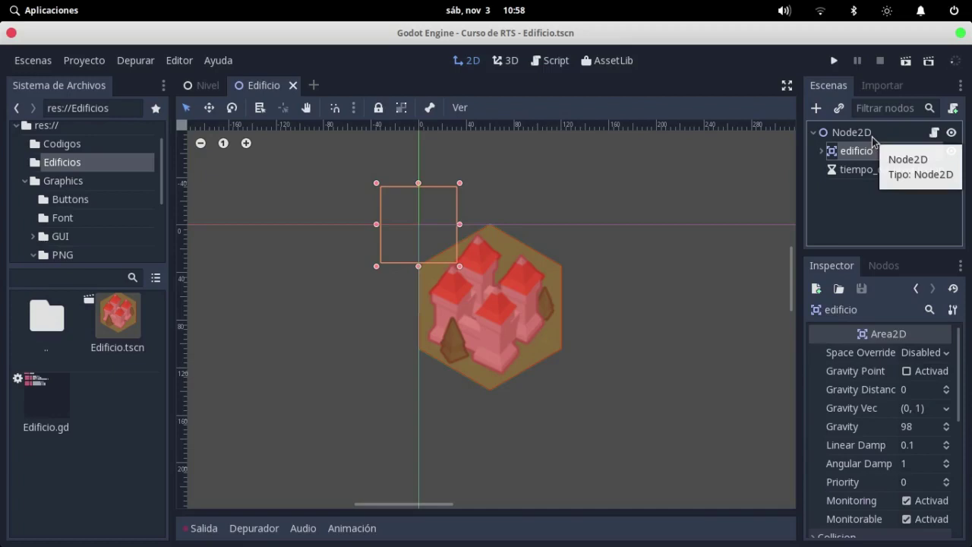
scroll(547, 249, "down", 3)
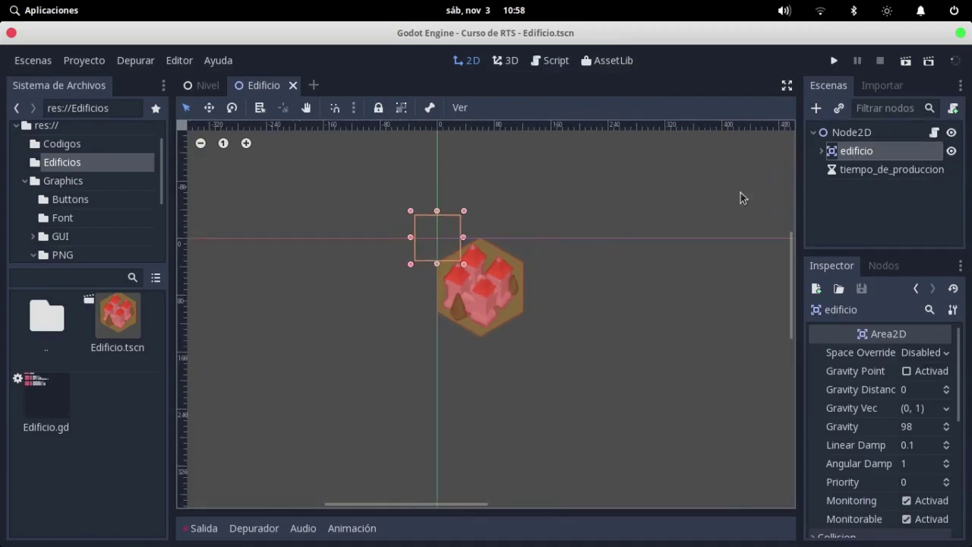
scroll(631, 236, "down", 2)
middle_click_drag(630, 236, 583, 240)
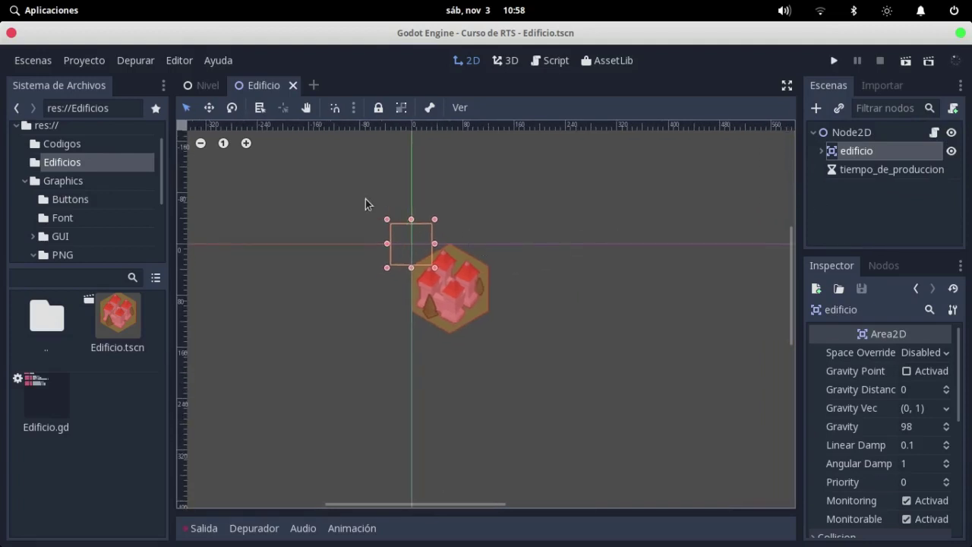
left_click(866, 133)
left_click(934, 133)
left_click_drag(609, 254, 279, 140)
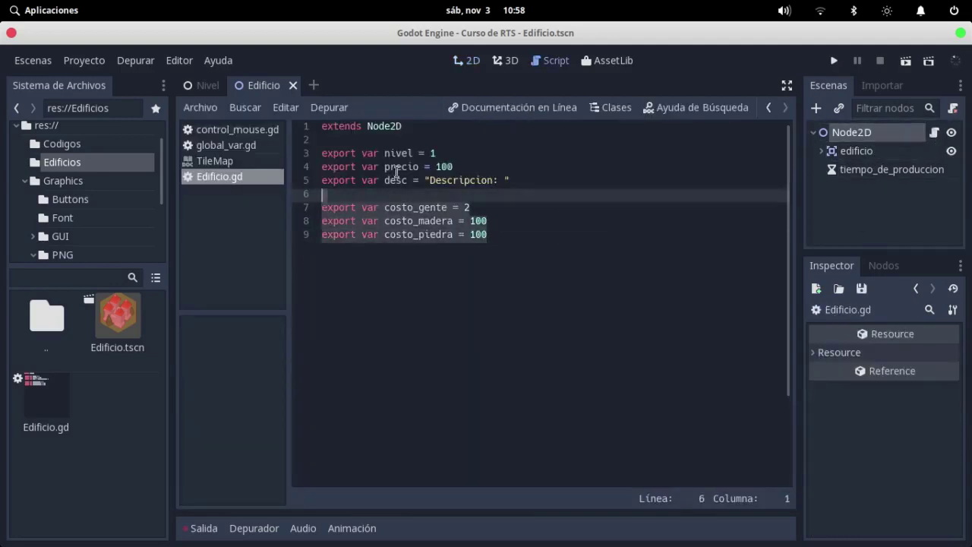
left_click(546, 245)
left_click(856, 150)
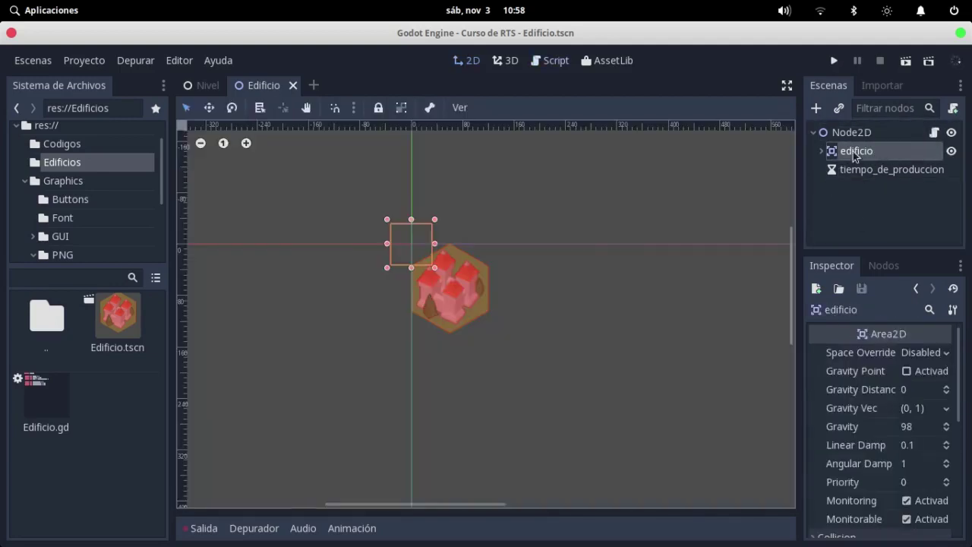
left_click(854, 133)
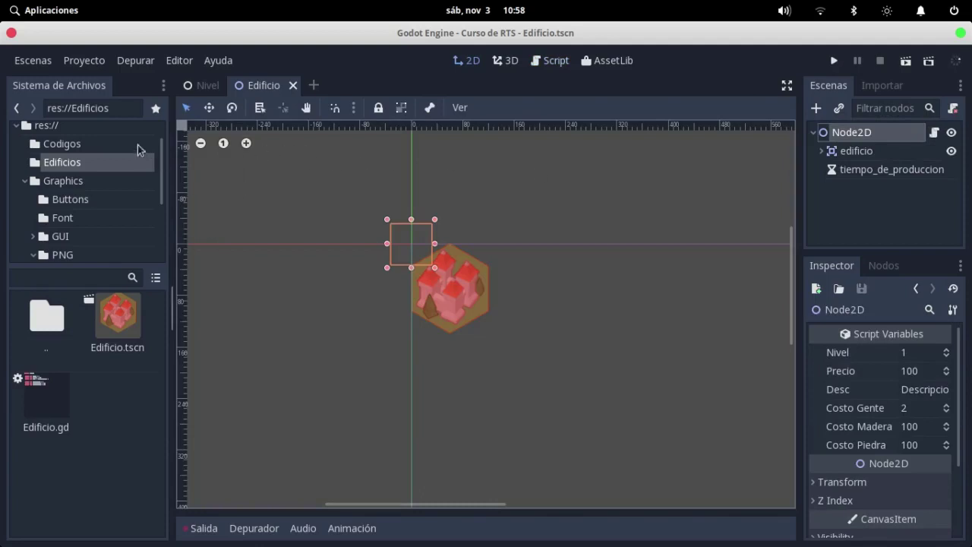
Step: Make a new folder named Casa in the Edificios FileSystem folder and open it
right_click(113, 400)
left_click(149, 414)
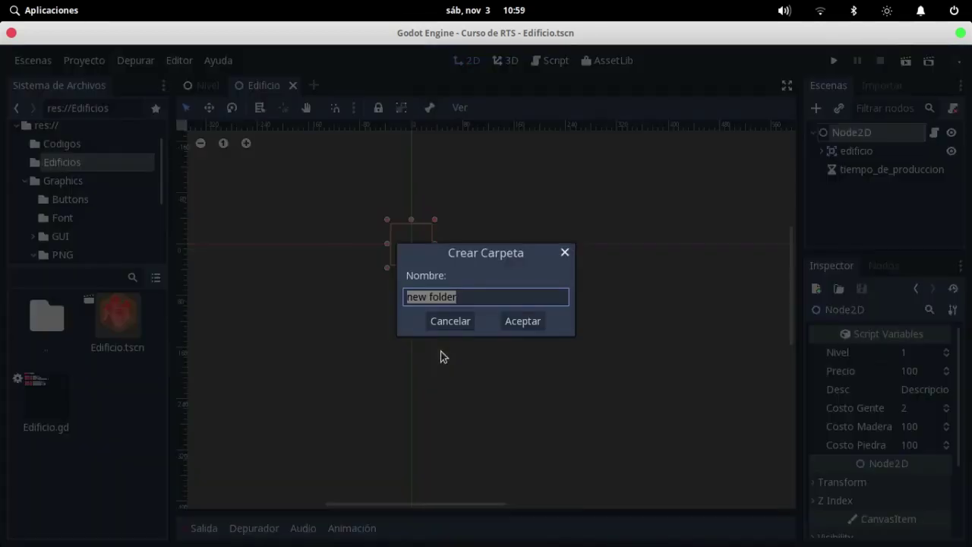
type("Casa")
key("Return")
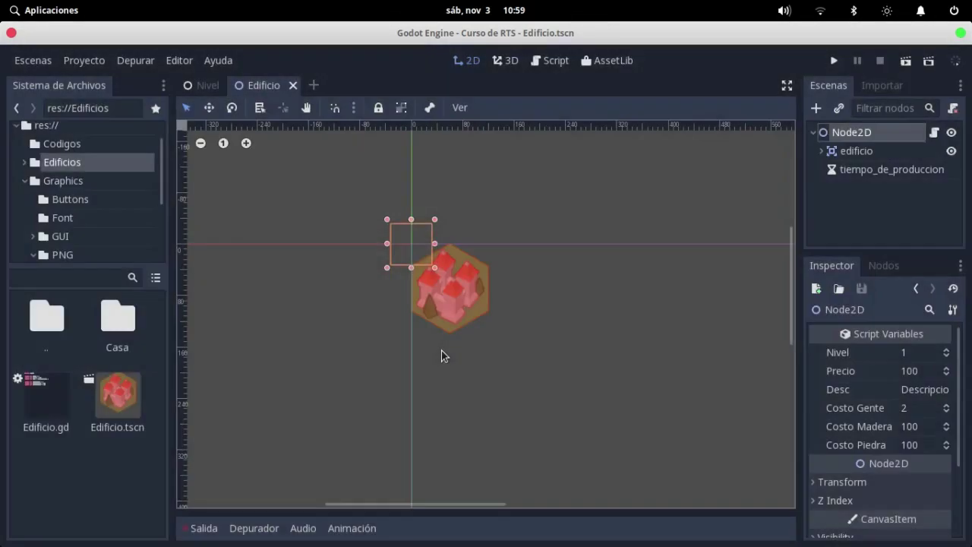
double_click(118, 327)
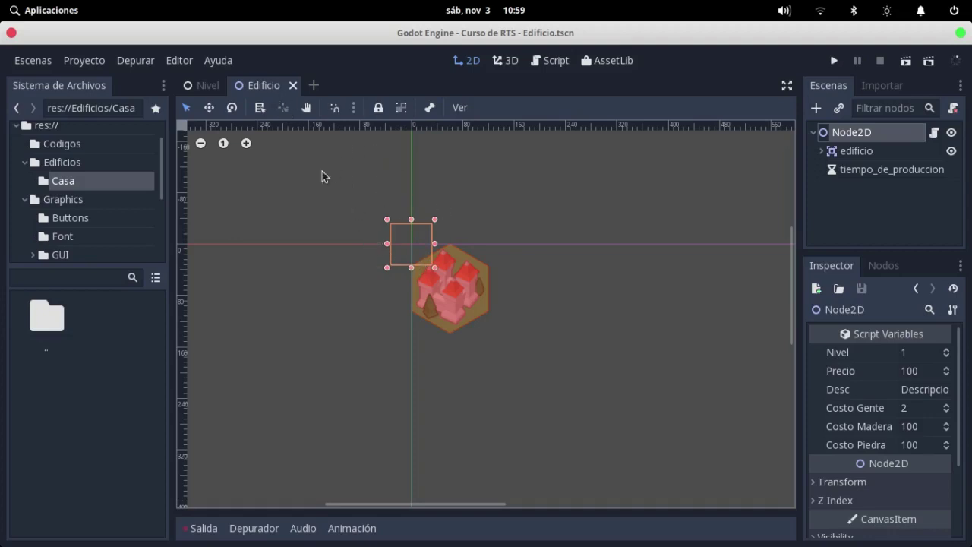
left_click(44, 71)
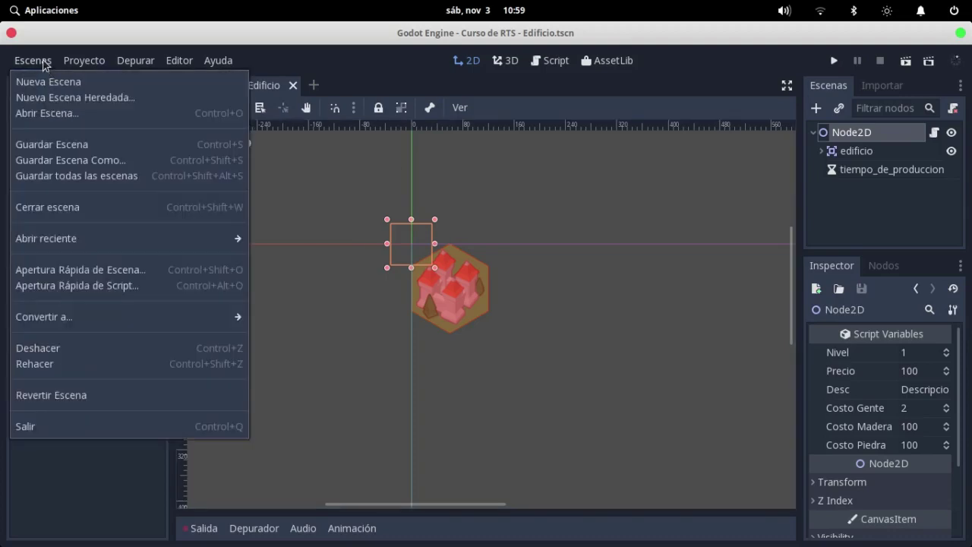
Step: Create a new scene inherited from Edificio.tscn and rename its root node to Casa
left_click(76, 100)
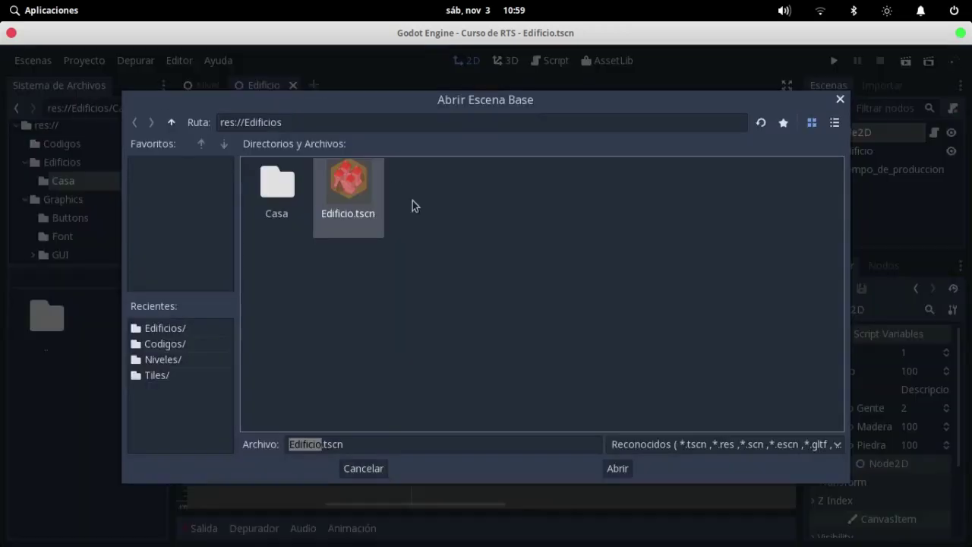
double_click(353, 203)
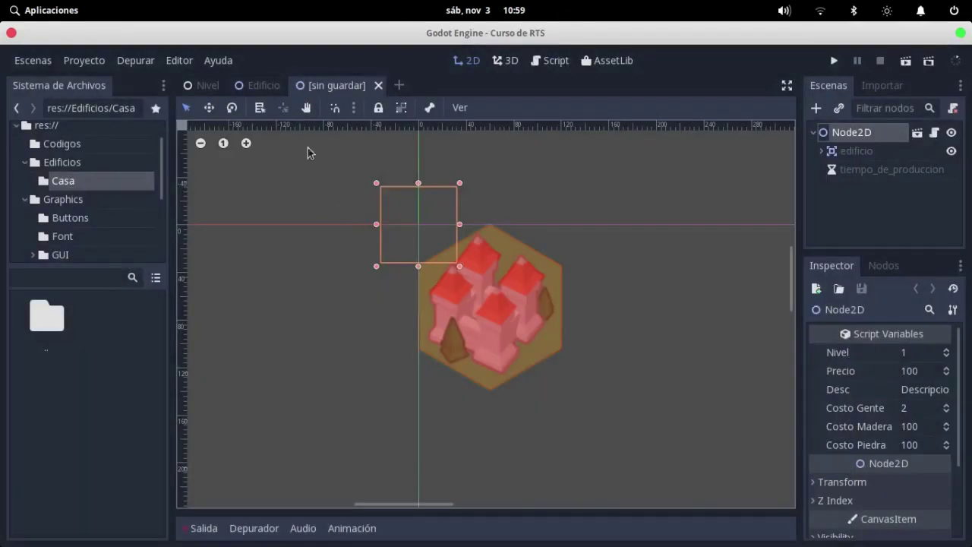
double_click(854, 136)
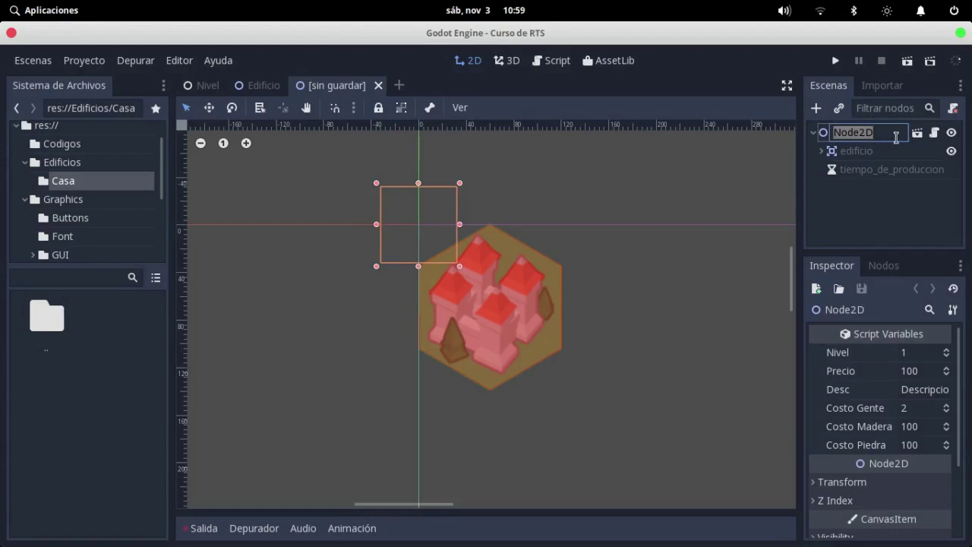
type("Casa")
key("Return")
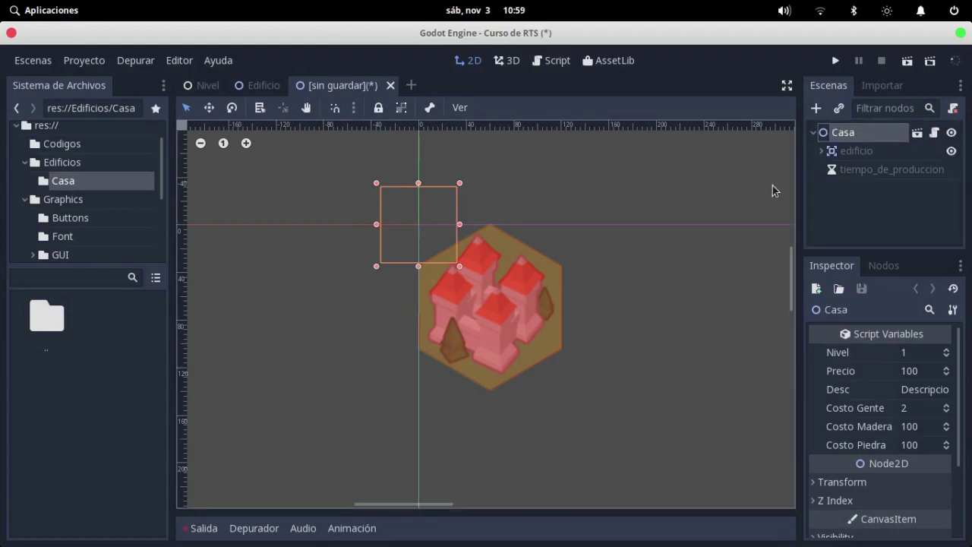
Step: Save the scene as Casa.tscn inside the Edificios/Casa folder
key("ctrl+s")
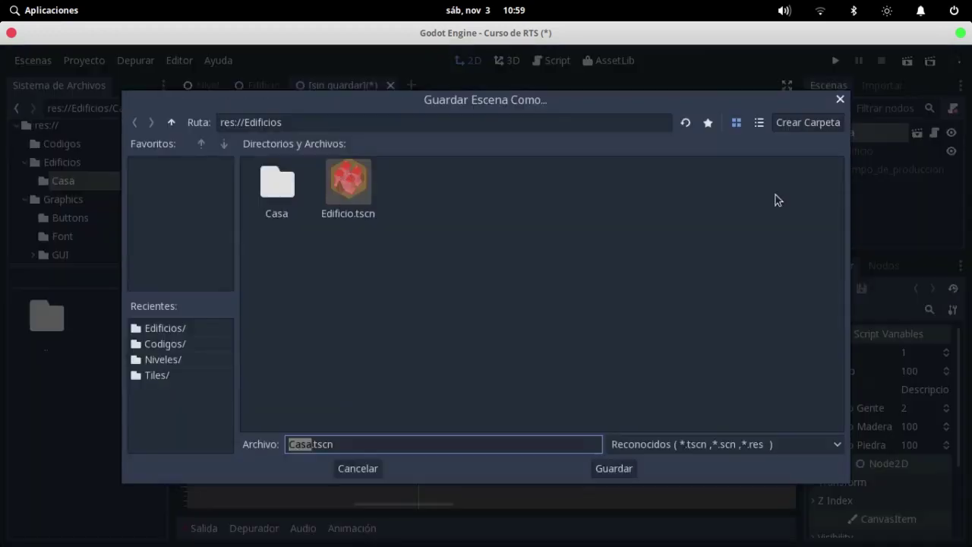
double_click(276, 211)
left_click(499, 438)
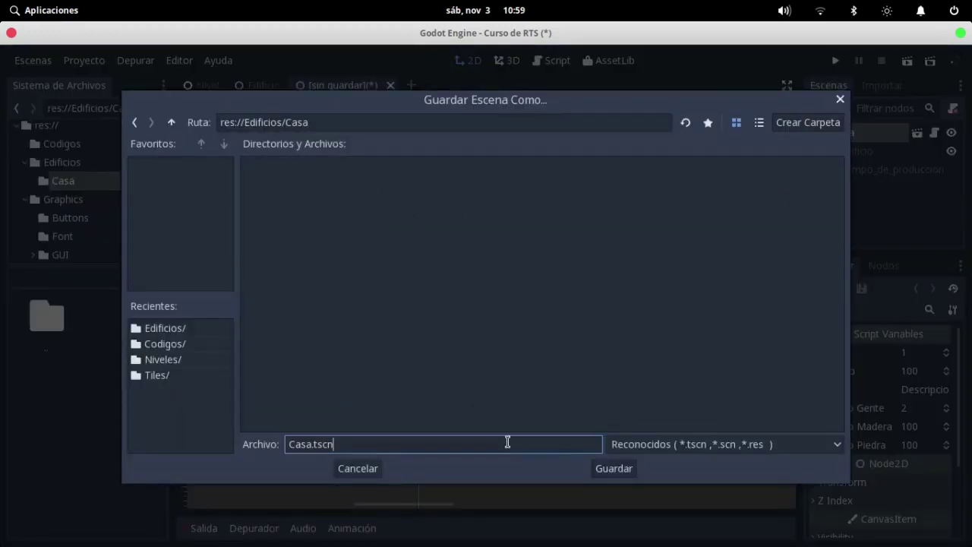
left_click(614, 468)
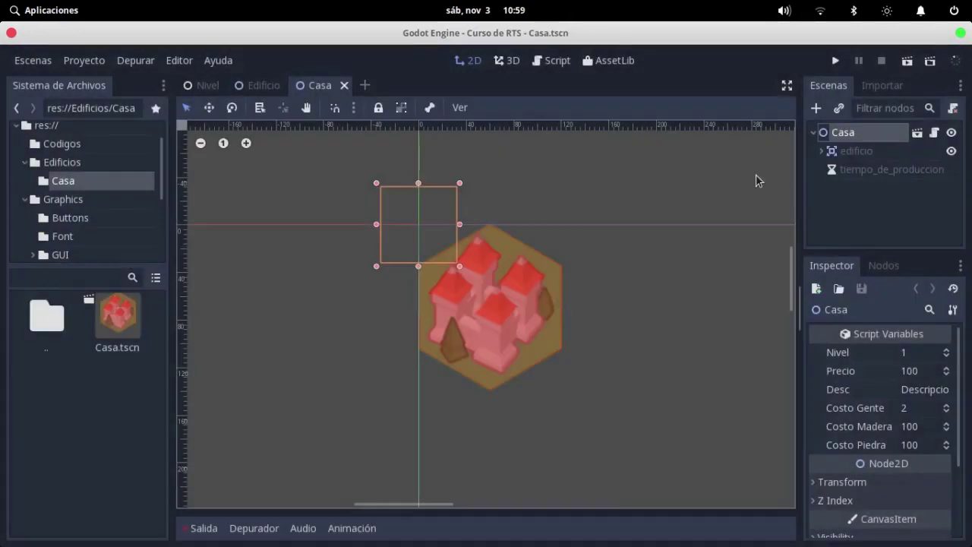
scroll(735, 180, "down", 2)
scroll(659, 189, "up", 2)
middle_click_drag(659, 189, 609, 189)
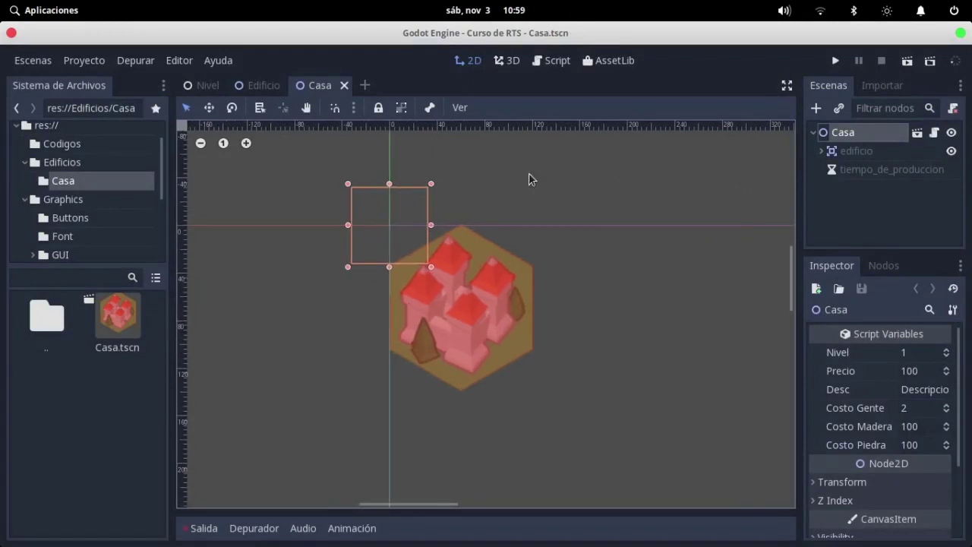
left_click(865, 158)
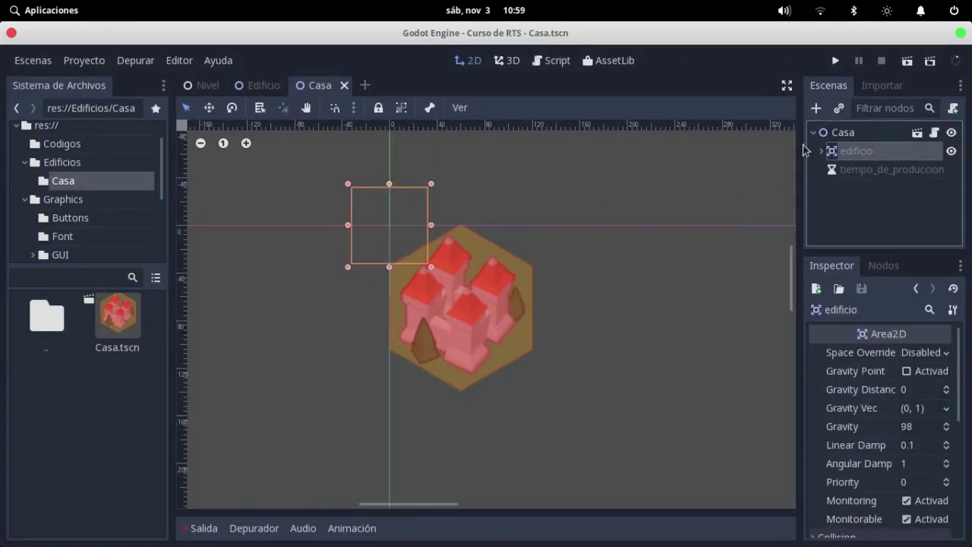
left_click(880, 173)
left_click(871, 157)
left_click(875, 164)
left_click(880, 157)
left_click(885, 173)
left_click(881, 152)
left_click(821, 150)
left_click(821, 150)
left_click(883, 175)
left_click(871, 155)
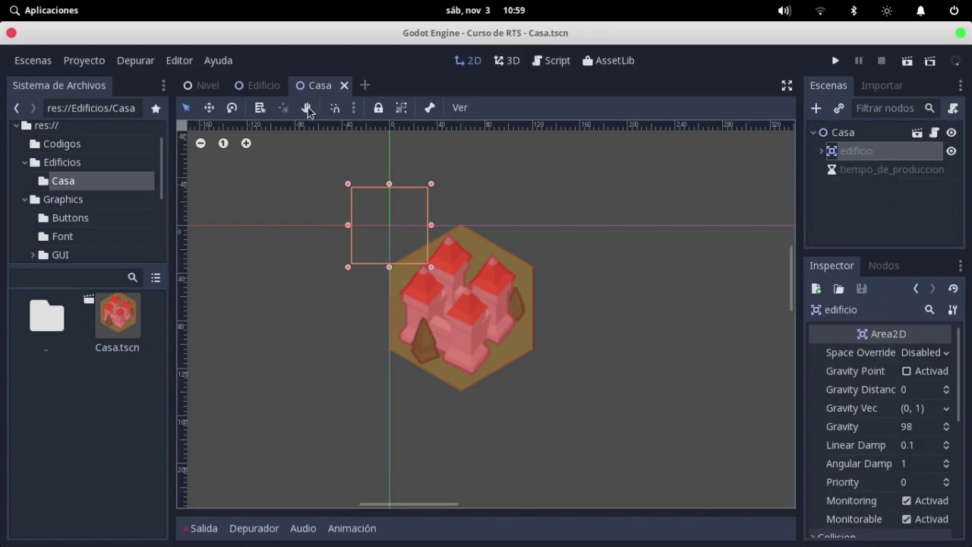
left_click(262, 85)
left_click(319, 85)
right_click(889, 152)
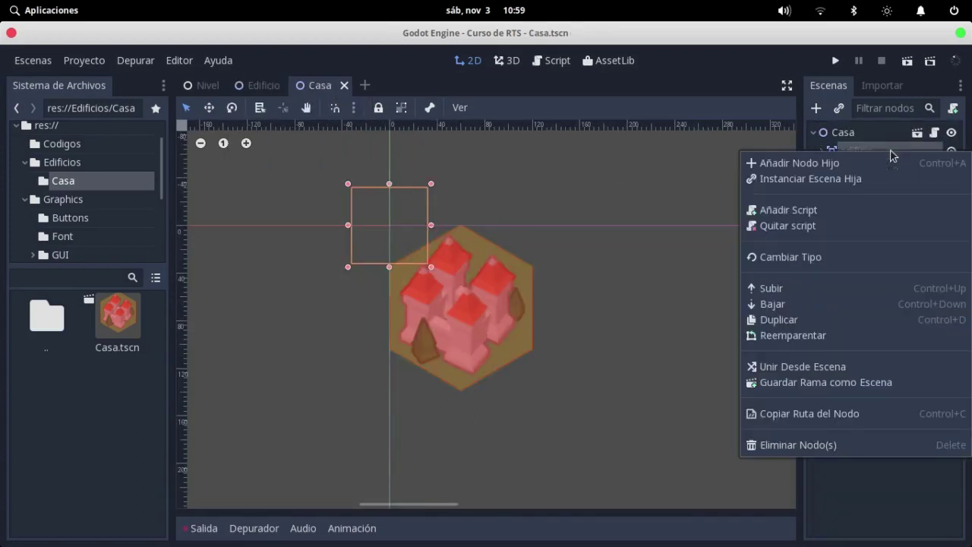
left_click(826, 443)
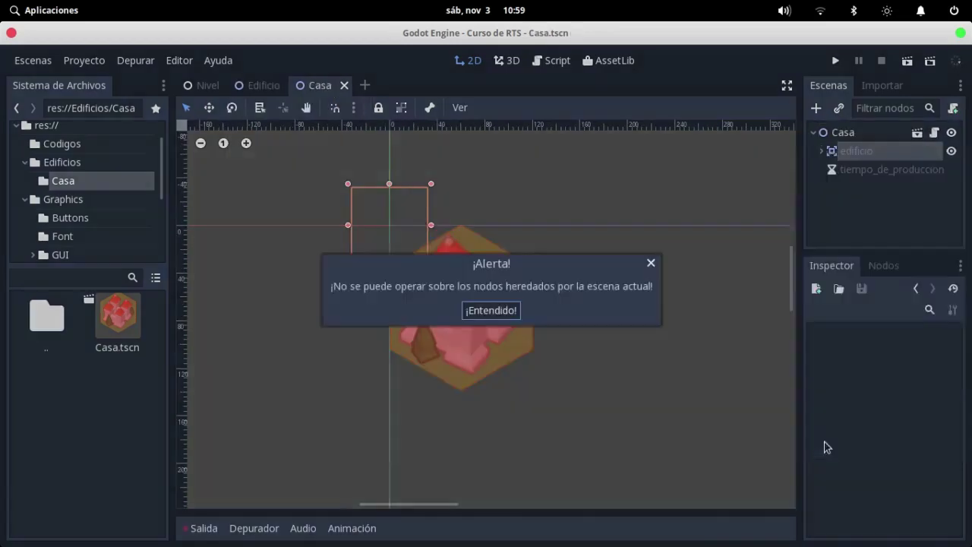
left_click(491, 310)
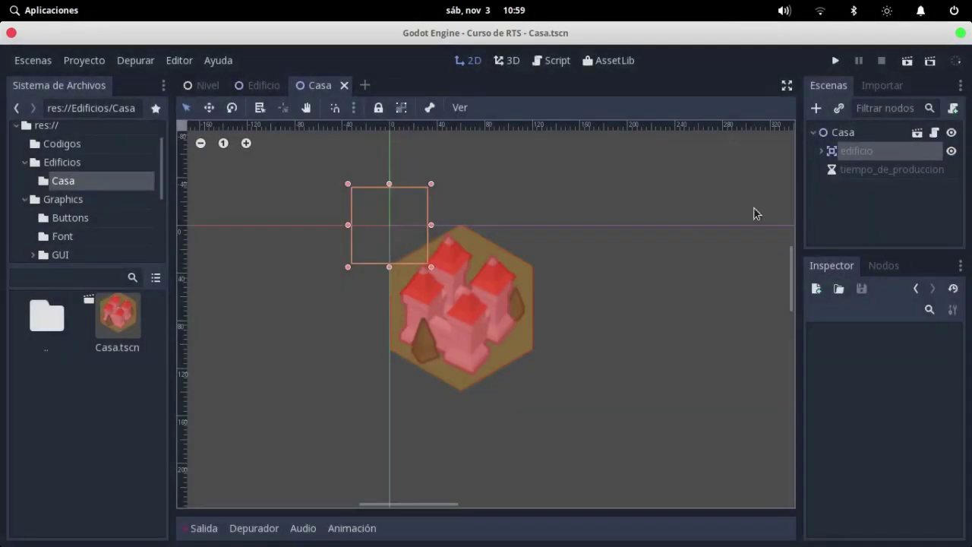
left_click(874, 172)
left_click(860, 150)
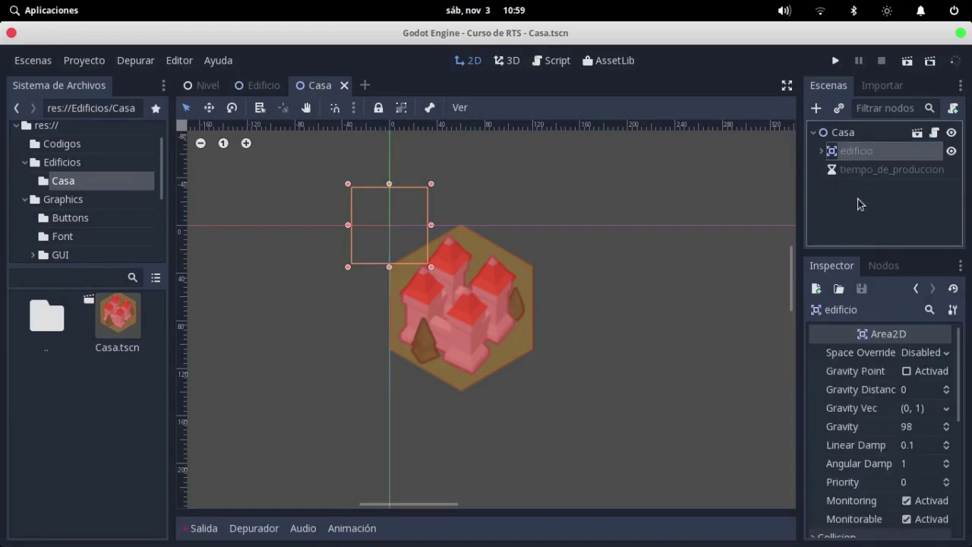
scroll(492, 260, "down", 2)
scroll(493, 261, "down", 1)
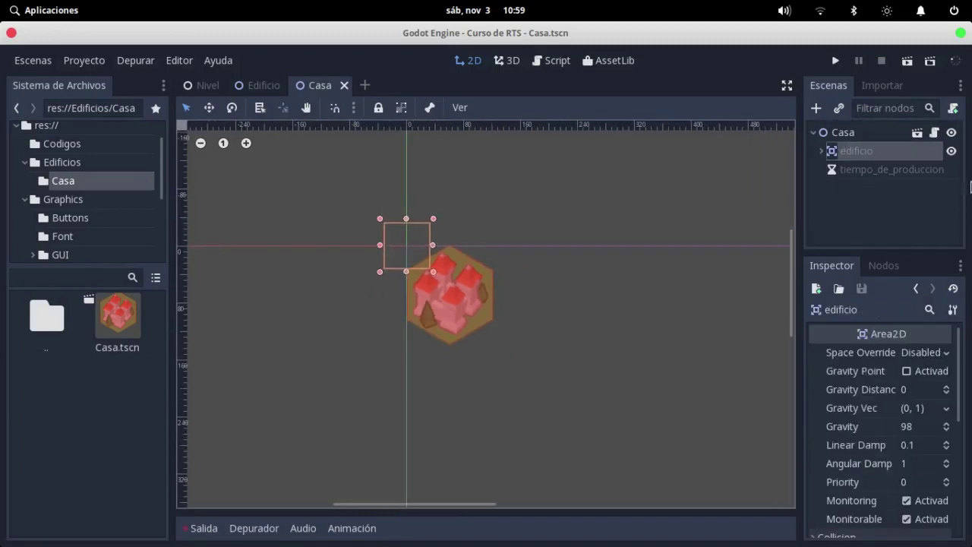
left_click(842, 134)
key("ctrl+a")
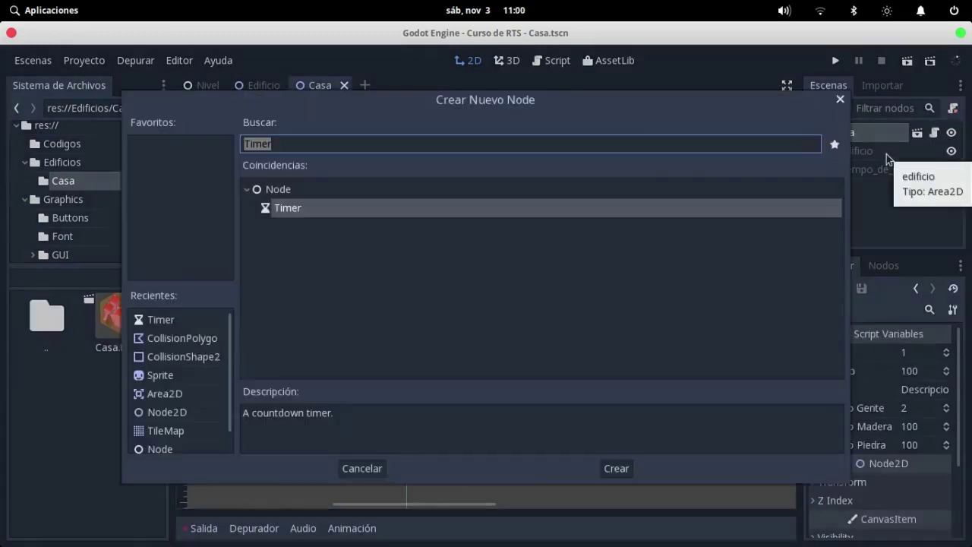
key("Return")
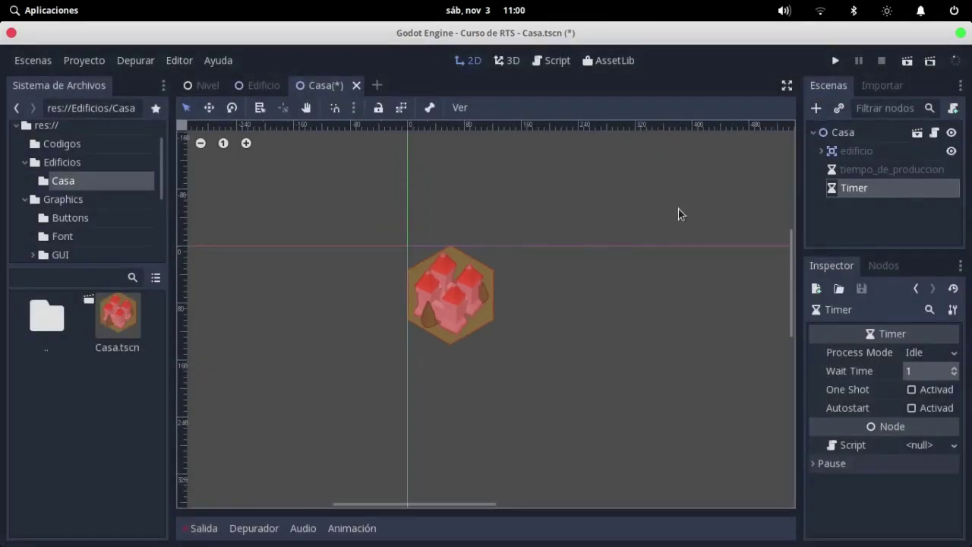
key("Delete")
key("Return")
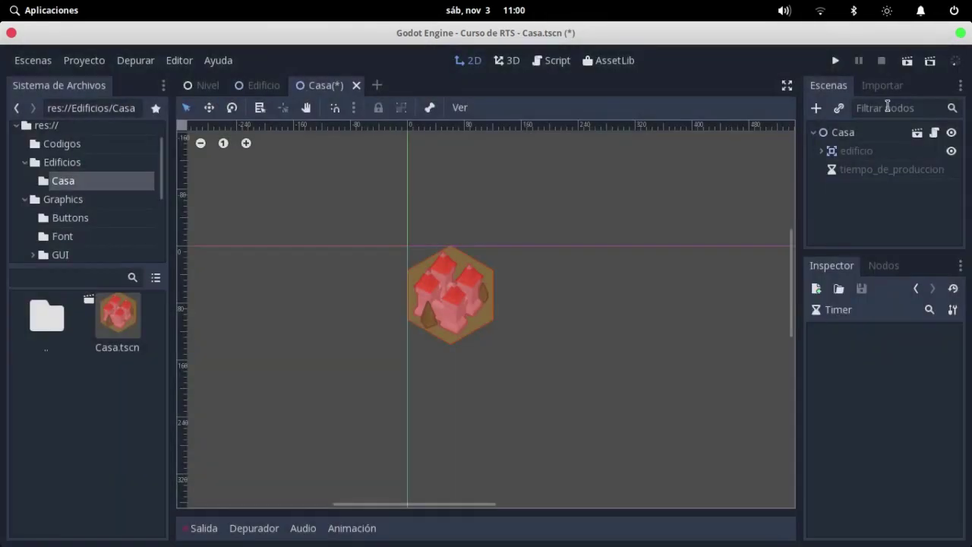
scroll(486, 319, "up", 3)
scroll(433, 281, "up", 1)
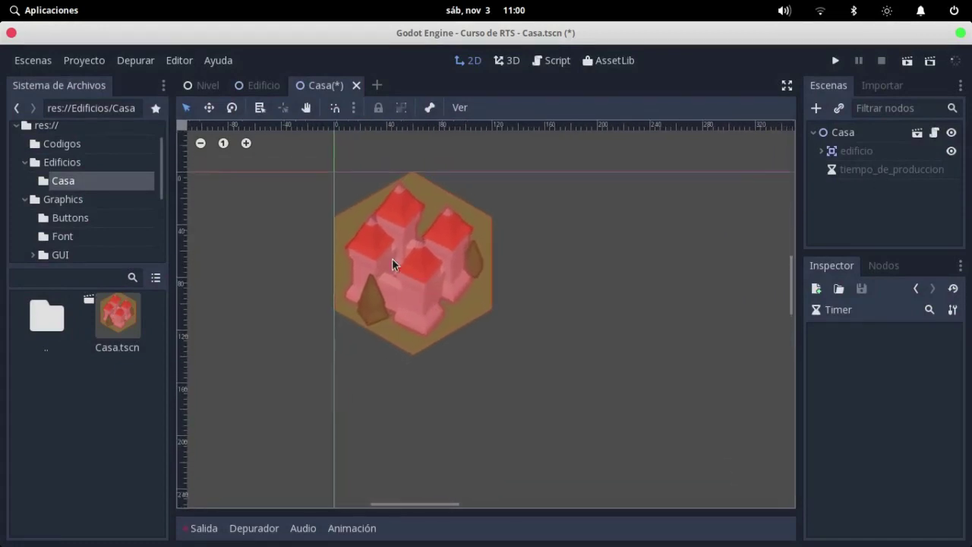
Step: In the Casa scene, expand the inherited edificio node and select its spr sprite
left_click(262, 86)
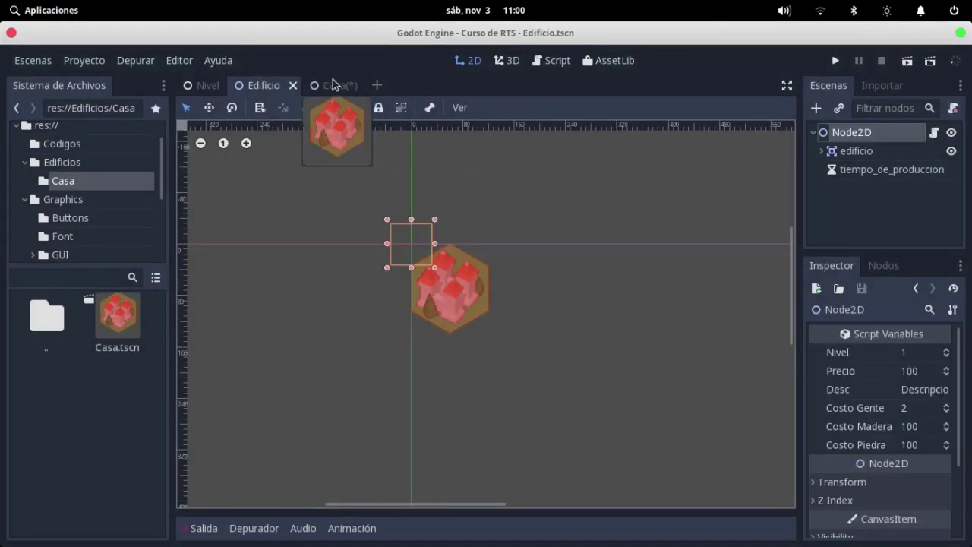
left_click(333, 81)
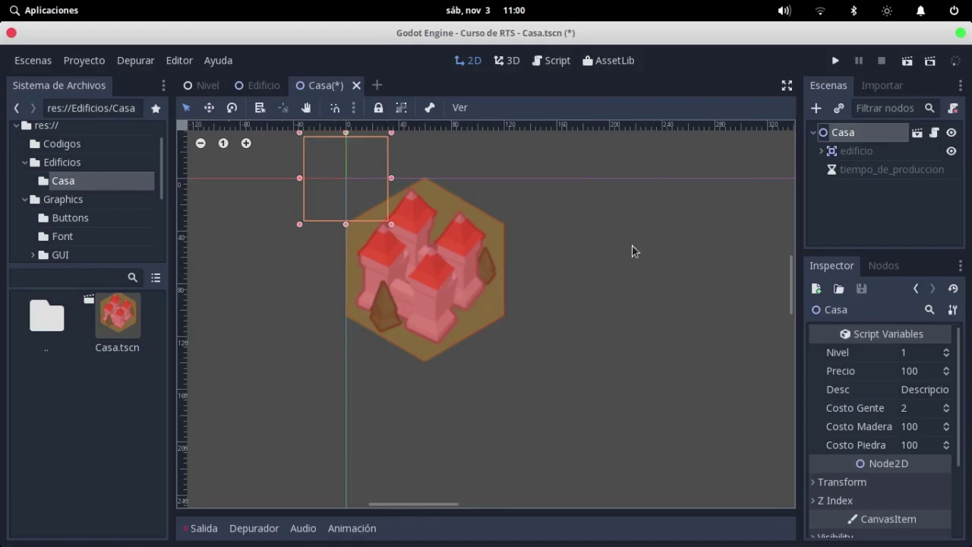
left_click(828, 158)
left_click(822, 151)
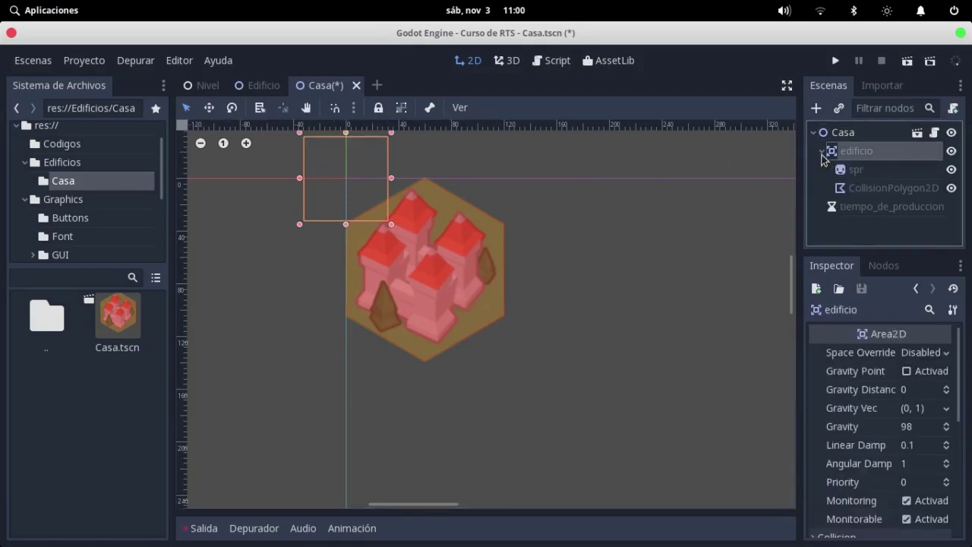
left_click(866, 169)
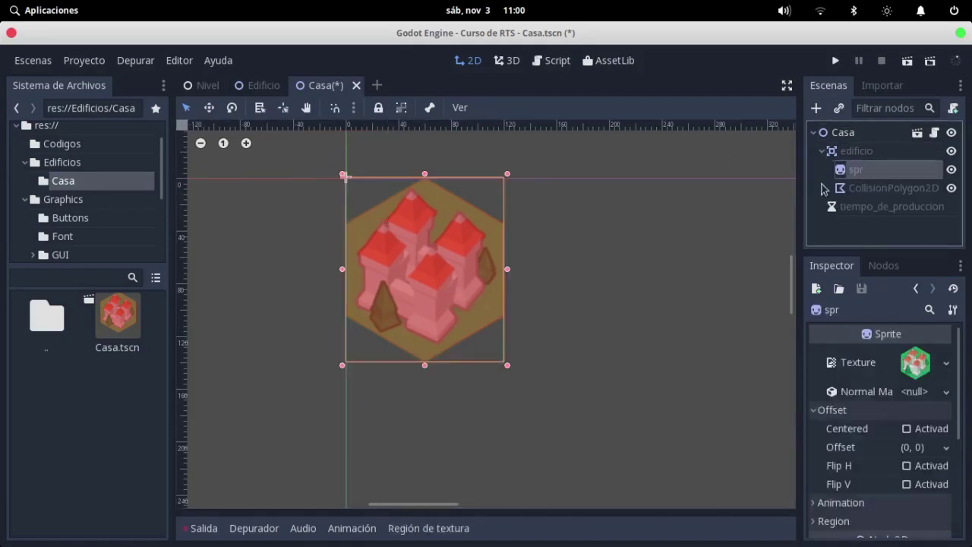
Step: Load Graphics/PNG/Tiles/Medieval/medieval_house.png as the sprite texture and save the scene
left_click(947, 363)
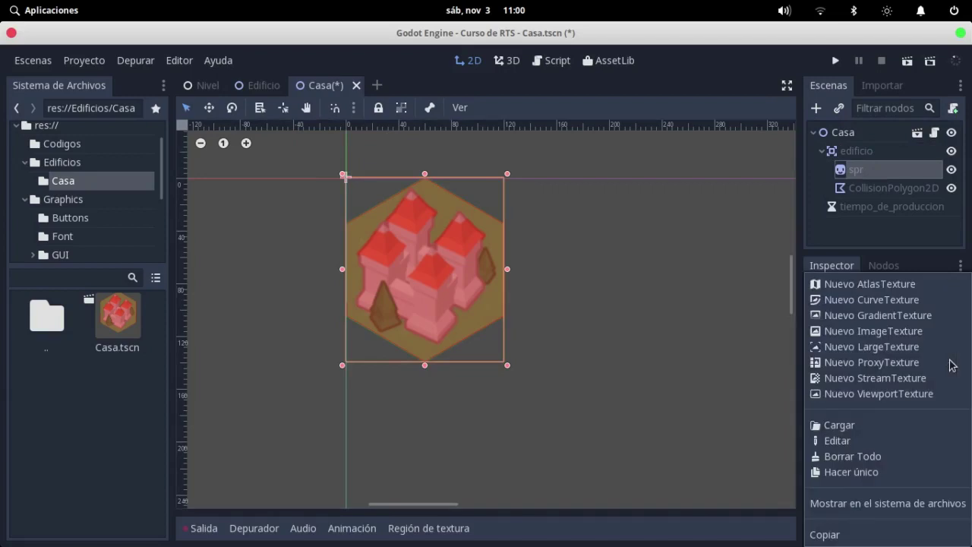
left_click(910, 432)
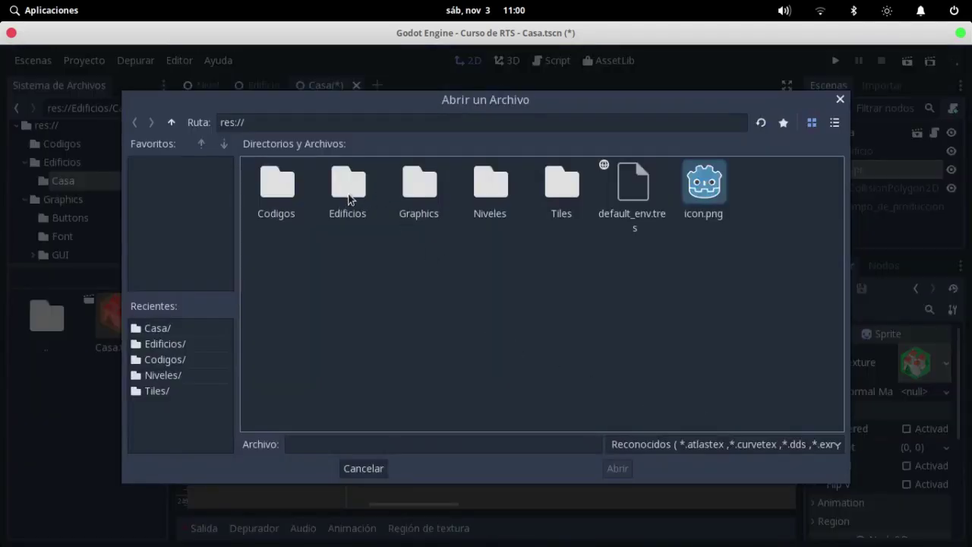
double_click(405, 199)
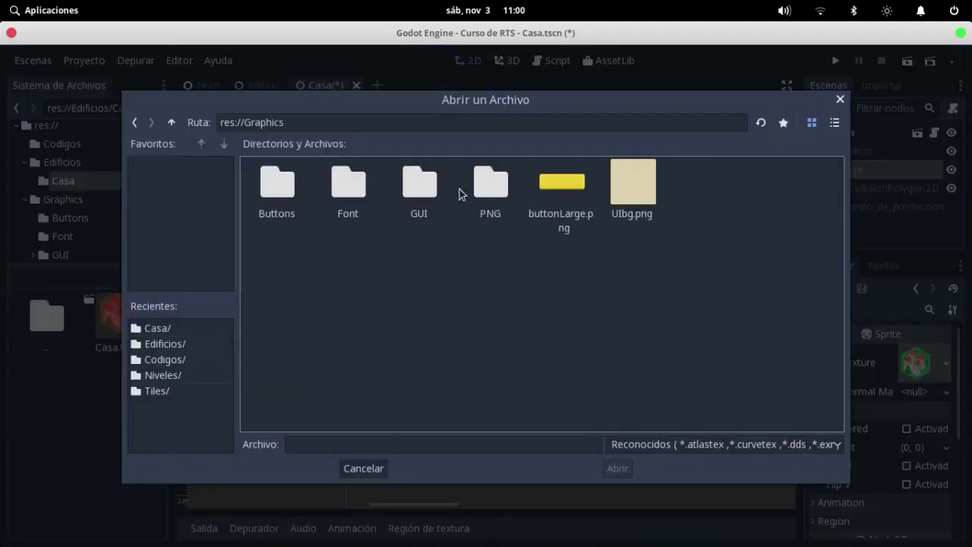
double_click(483, 190)
double_click(425, 196)
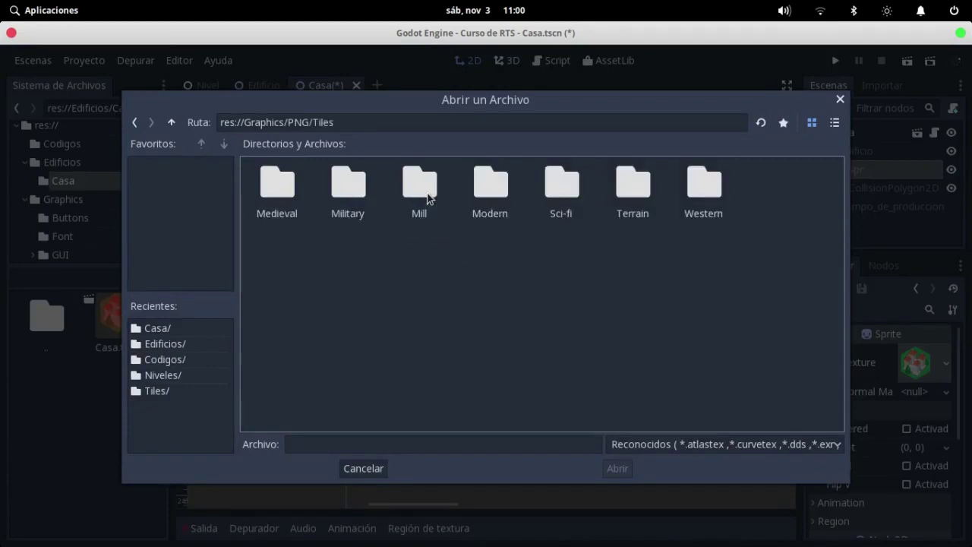
double_click(300, 196)
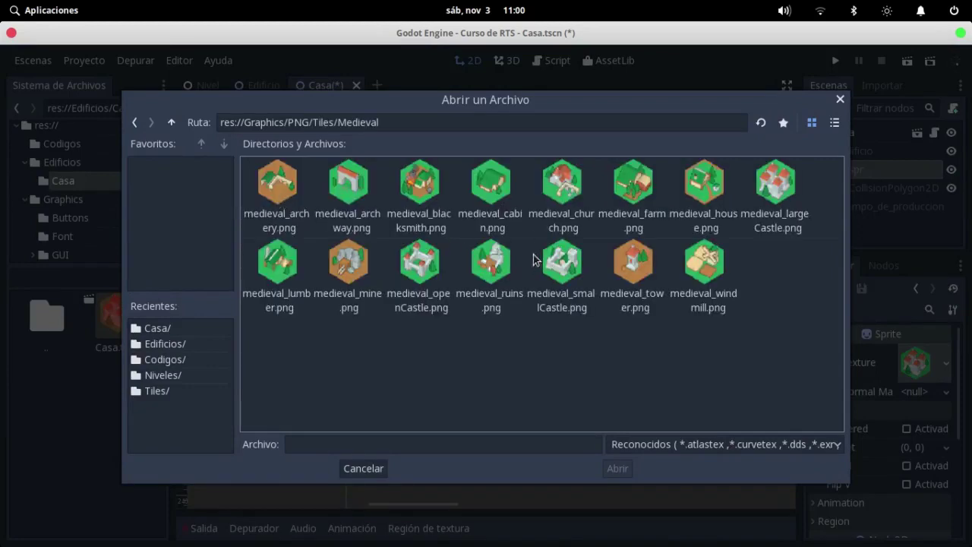
double_click(708, 196)
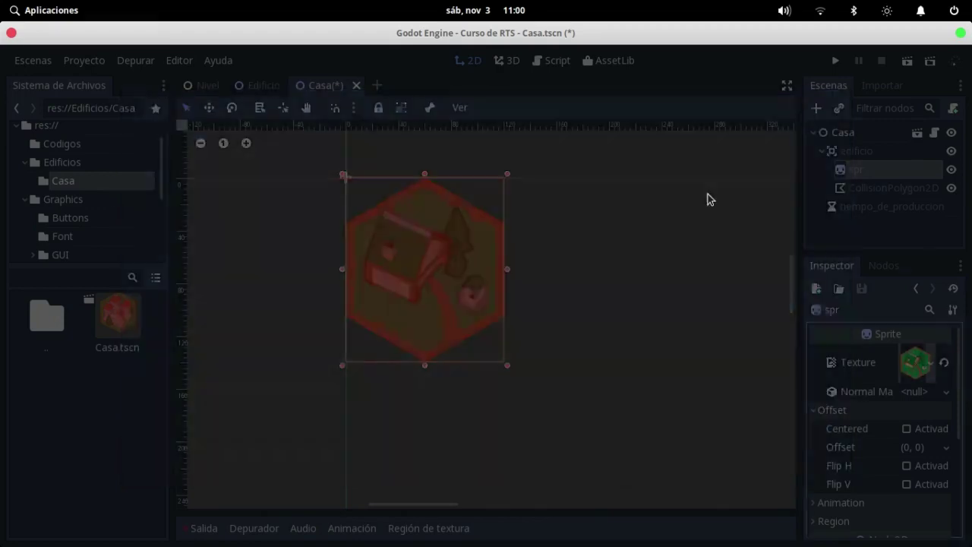
scroll(445, 249, "down", 2)
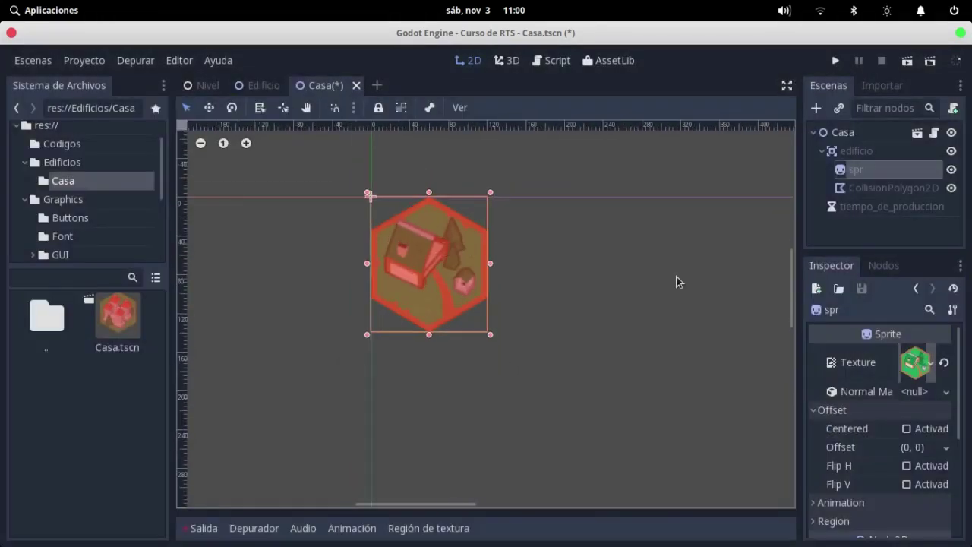
key("ctrl+s")
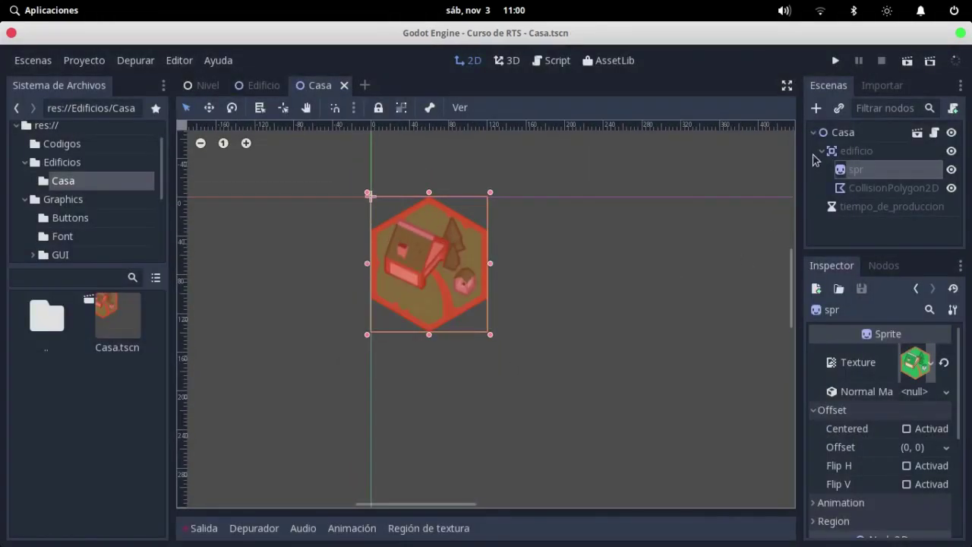
Step: Select the Casa root node and open the new-script dialog for res://Edificios/Casa/Casa.gd
left_click(821, 151)
left_click(874, 139)
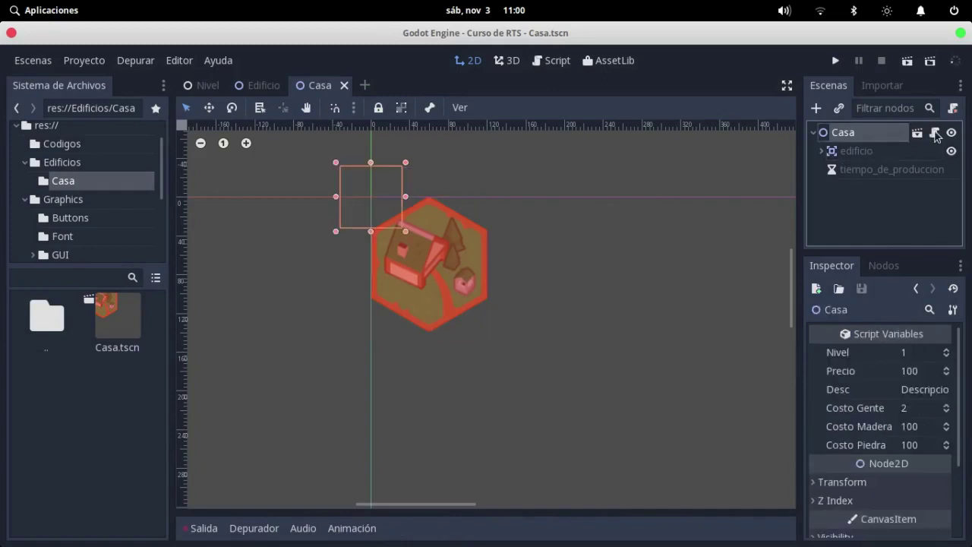
left_click(935, 134)
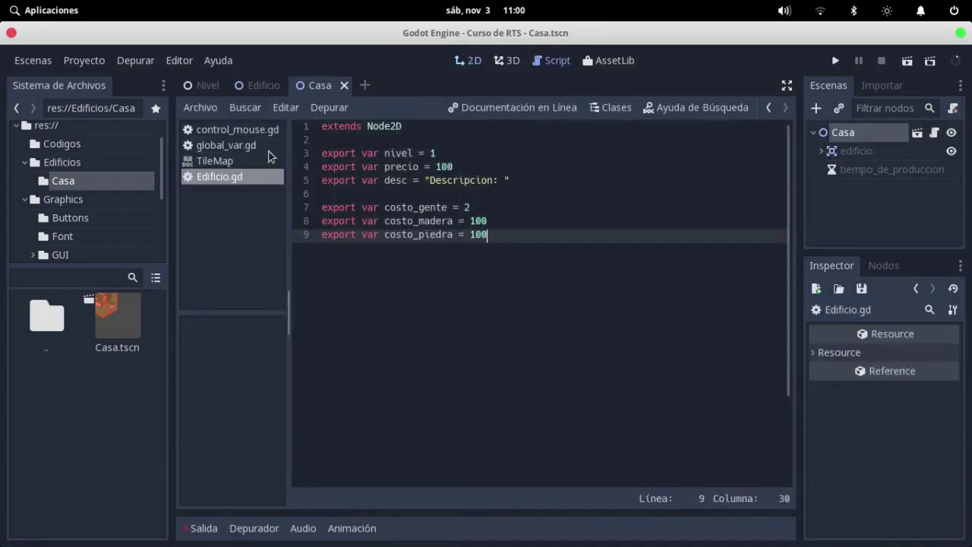
left_click_drag(265, 174, 251, 85)
left_click(880, 142)
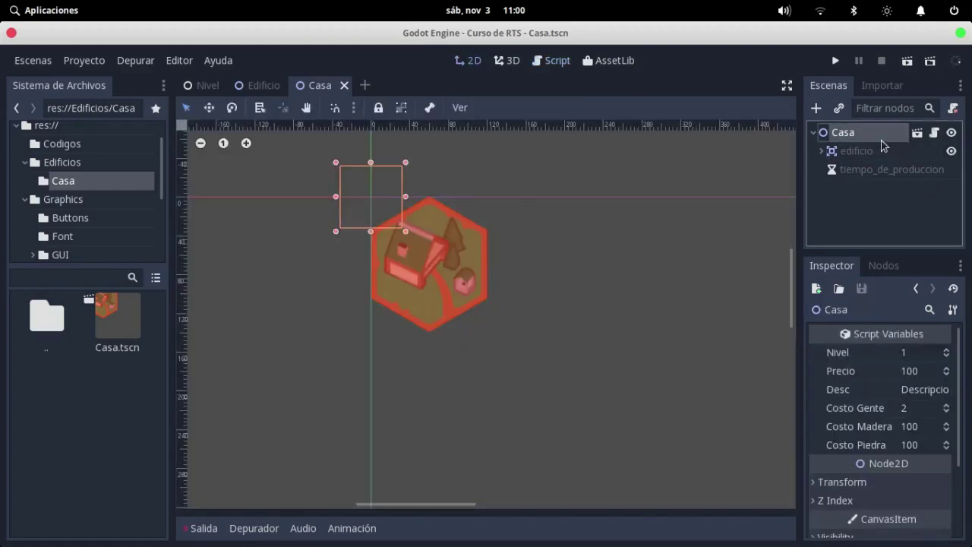
right_click(885, 142)
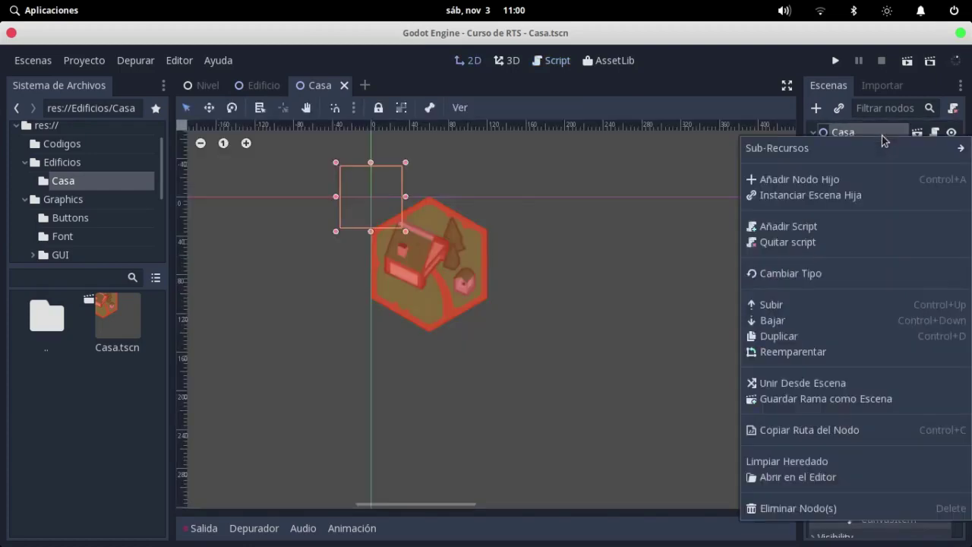
left_click(956, 113)
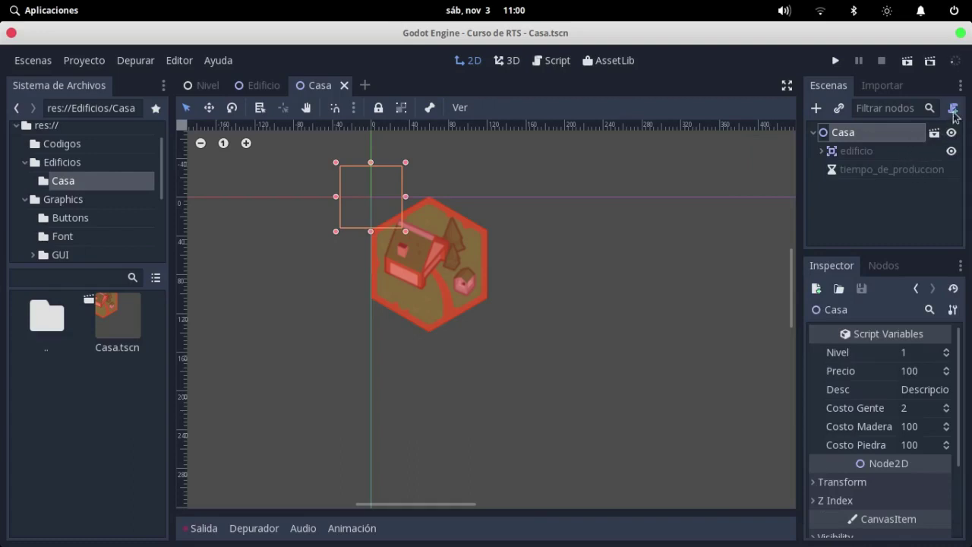
left_click(953, 111)
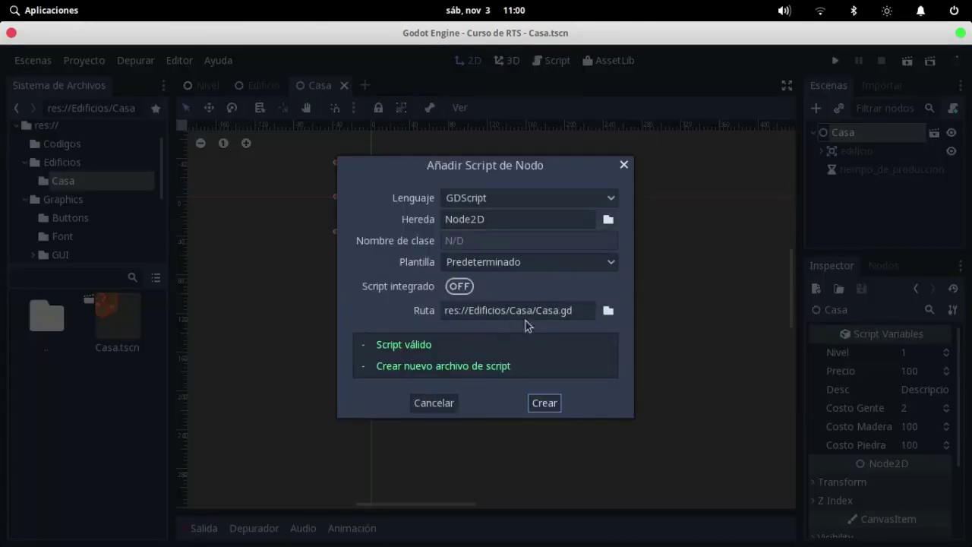
Step: Create the Casa.gd script at the proposed path
double_click(583, 311)
left_click(562, 311)
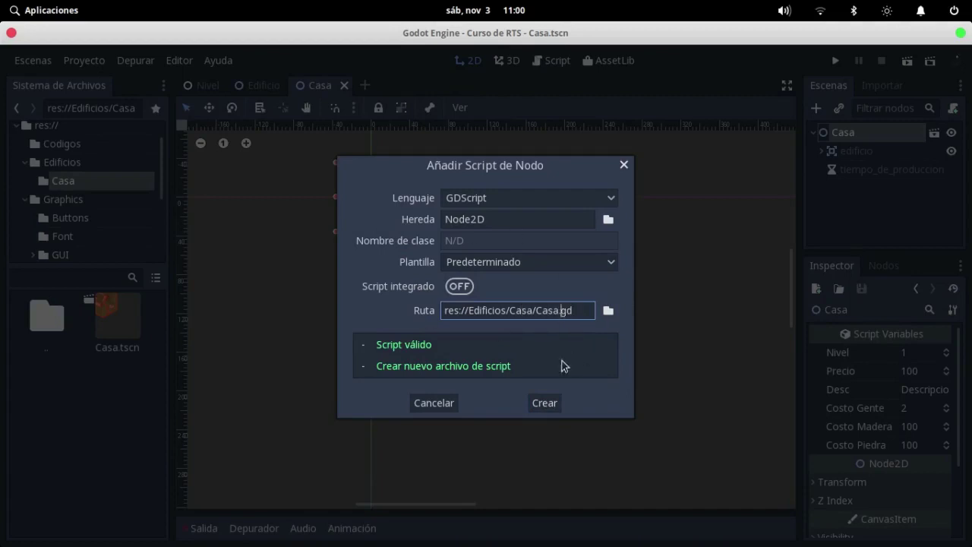
left_click(541, 403)
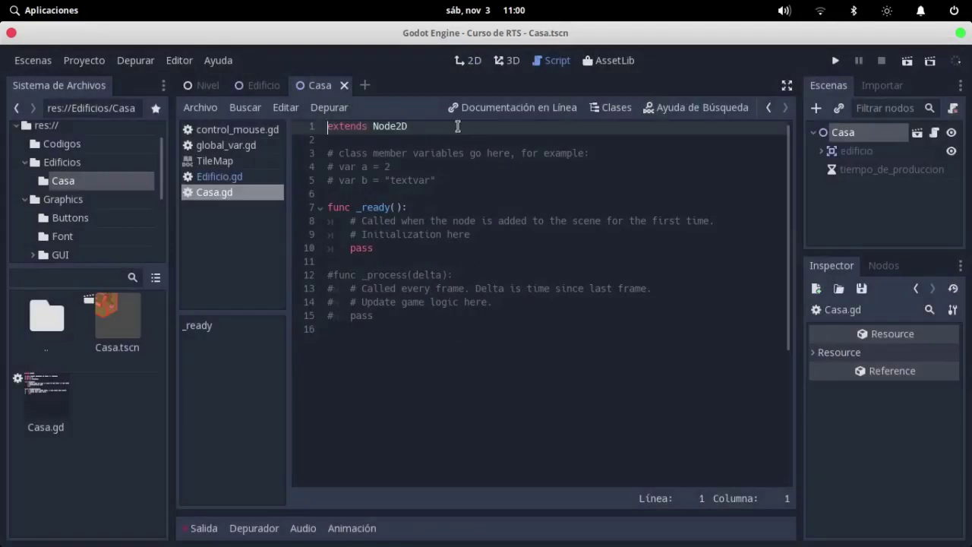
Step: Compare Casa.gd's extends line against Edificio.gd's export variables
double_click(395, 129)
left_click(481, 137)
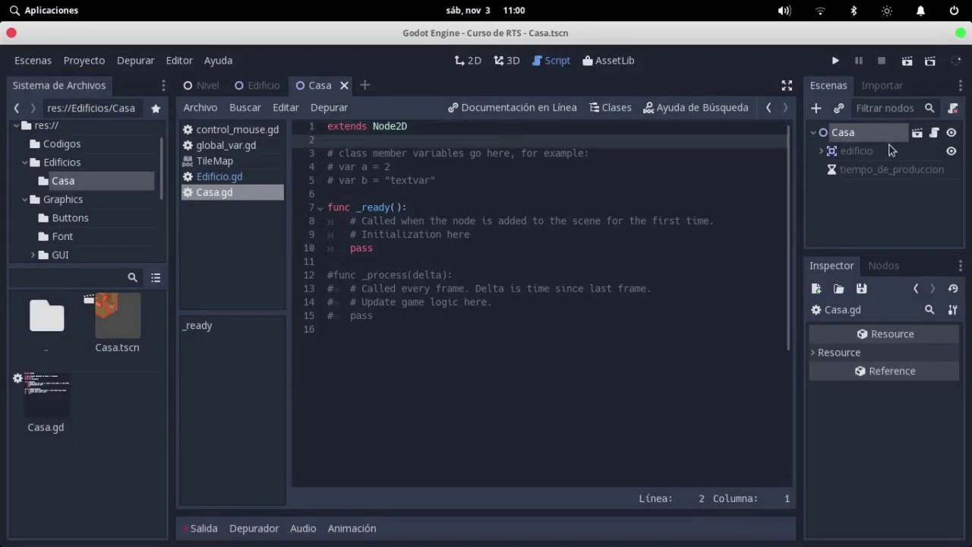
left_click(249, 177)
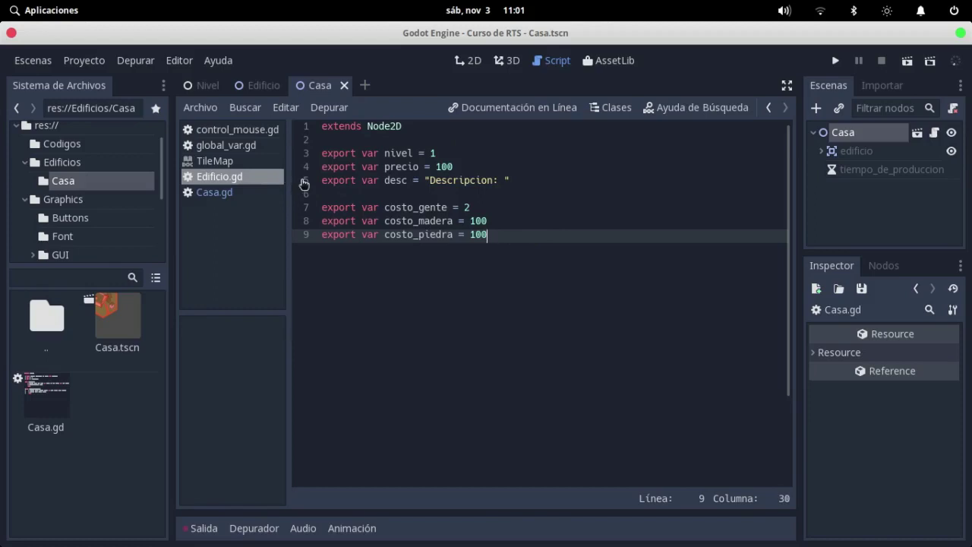
left_click(269, 196)
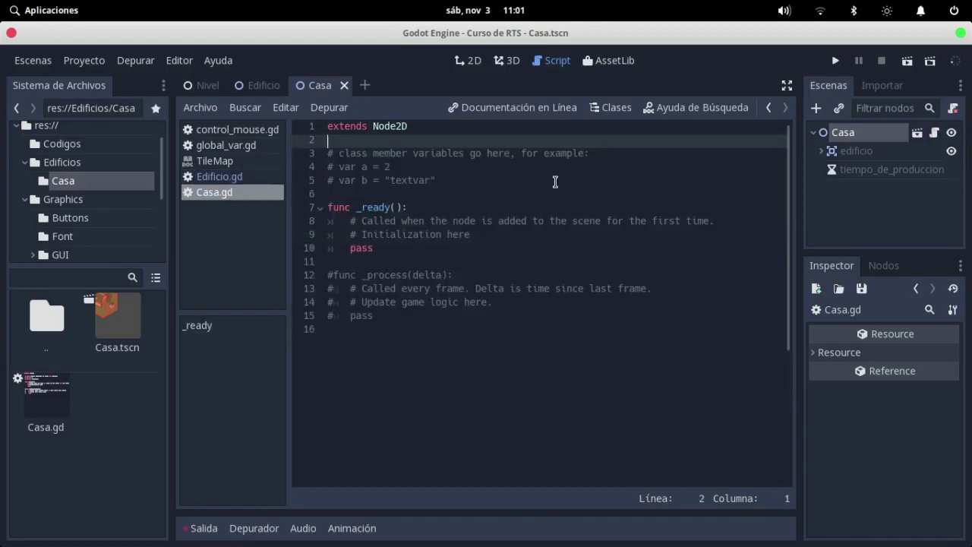
left_click(218, 178)
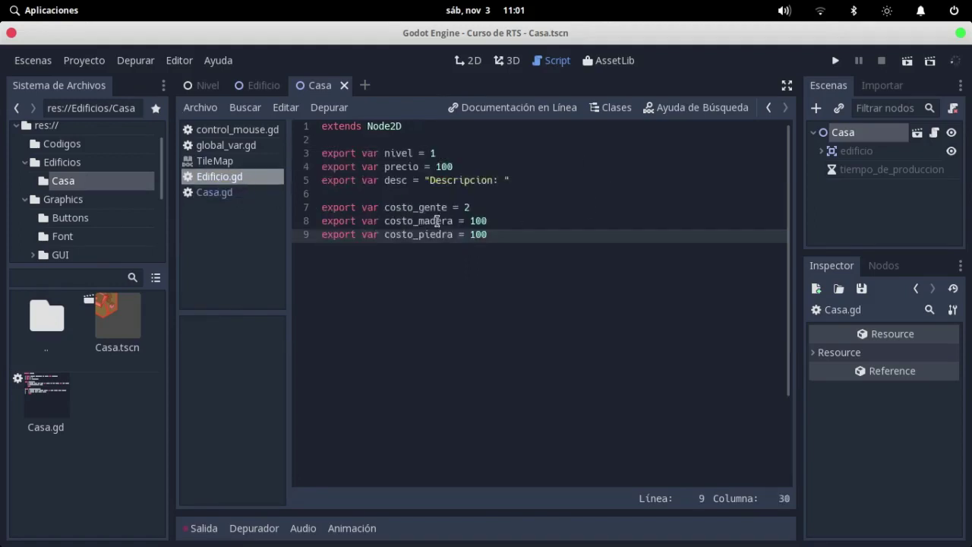
left_click(262, 197)
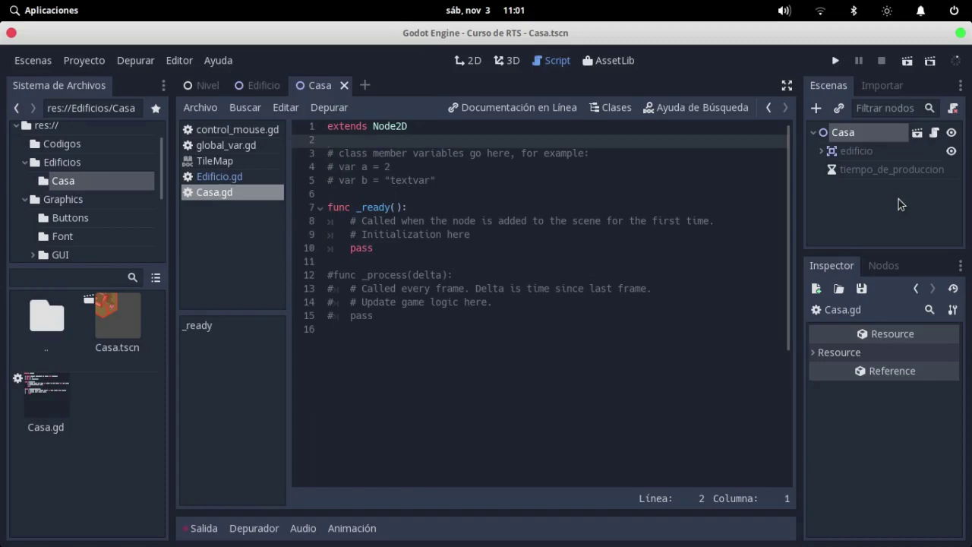
Step: Delete Node2D from Casa.gd's extends line, leaving just 'extends'
left_click(478, 129)
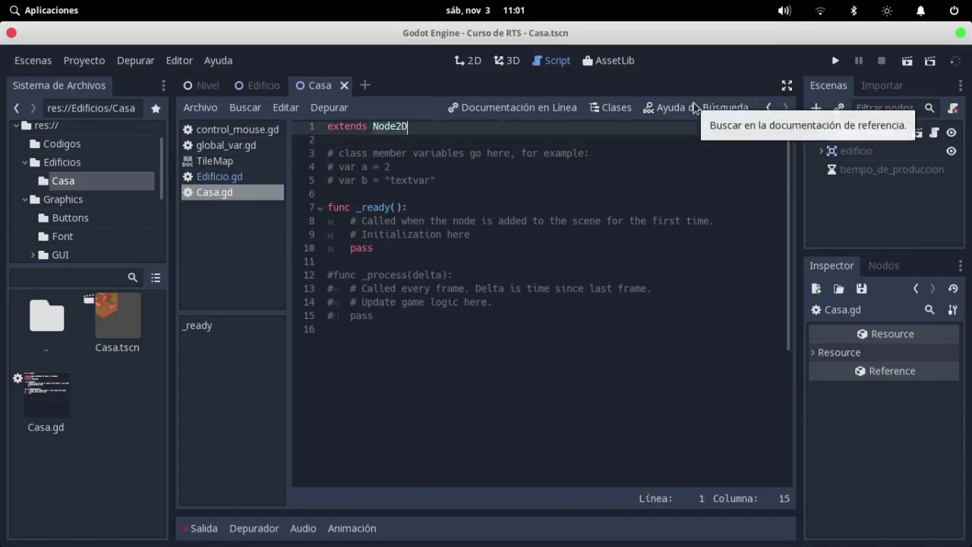
key("BackSpace")
key("BackSpace")
key("BackSpace")
type("\"")
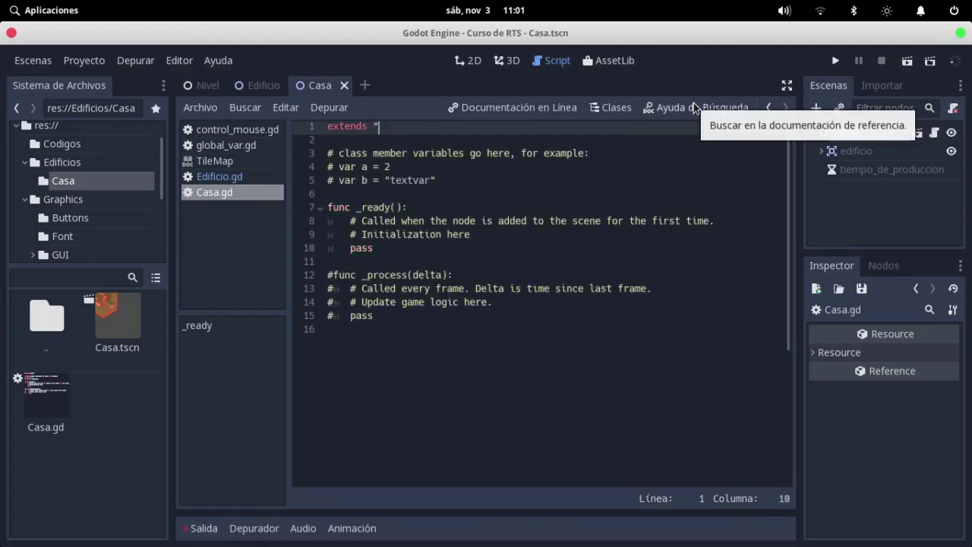
key("BackSpace")
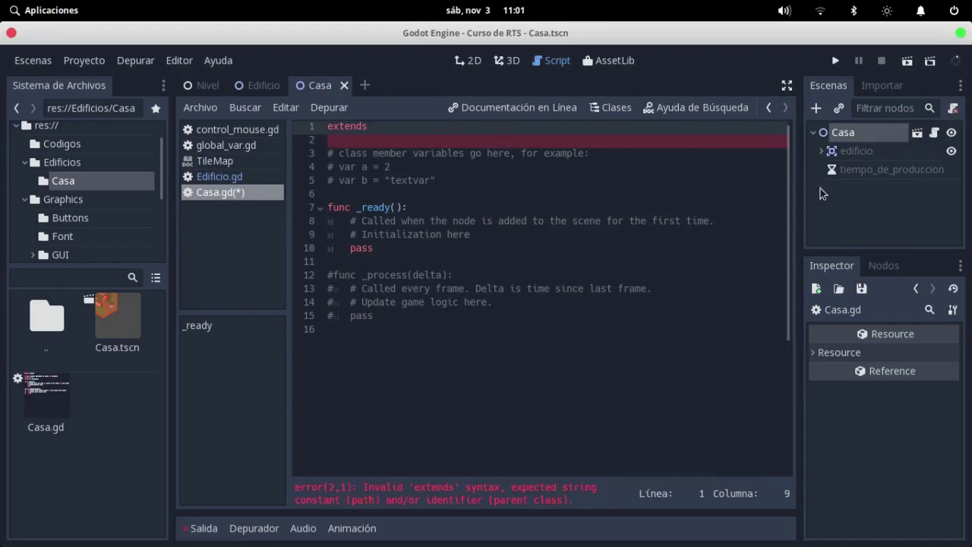
Step: Delete Casa.gd from the FileSystem and detach the script from the Casa node
right_click(69, 400)
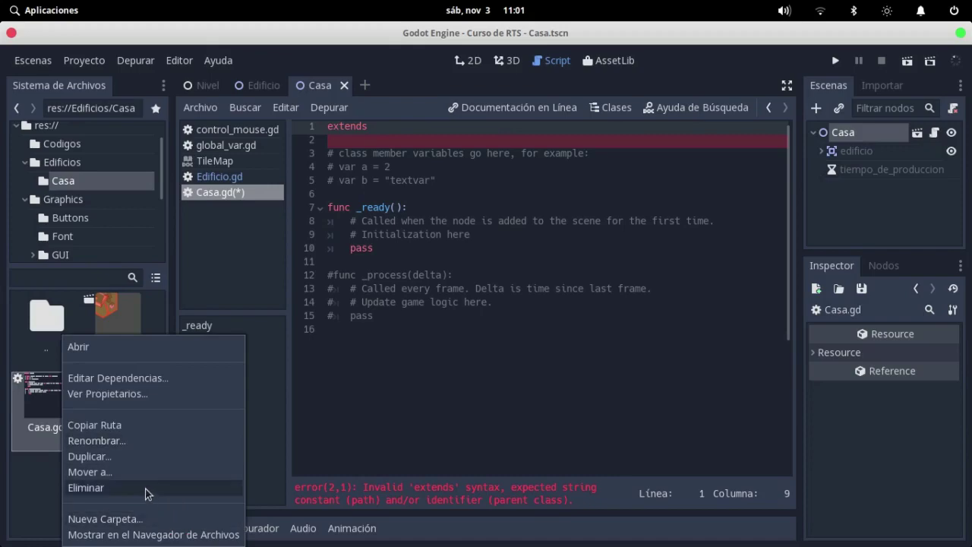
left_click(145, 489)
left_click(546, 320)
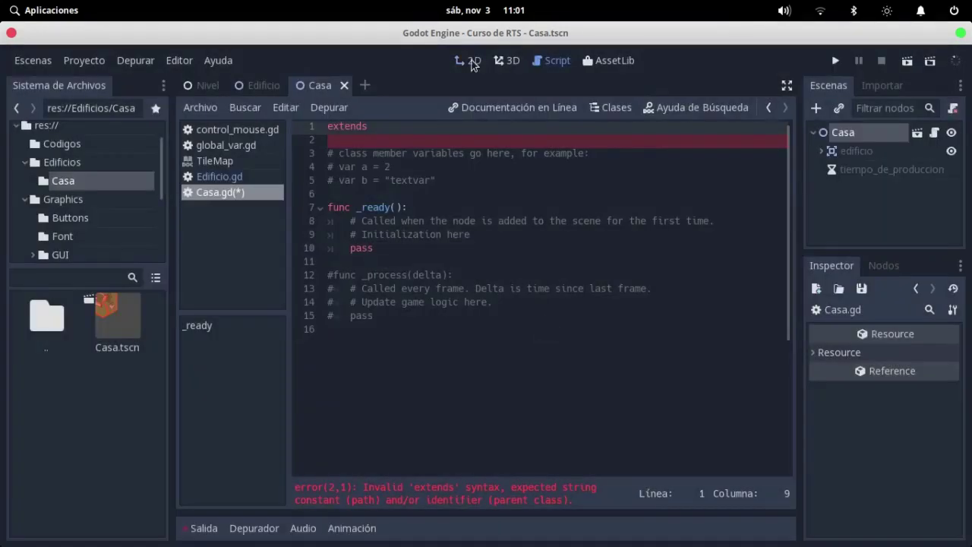
left_click(471, 64)
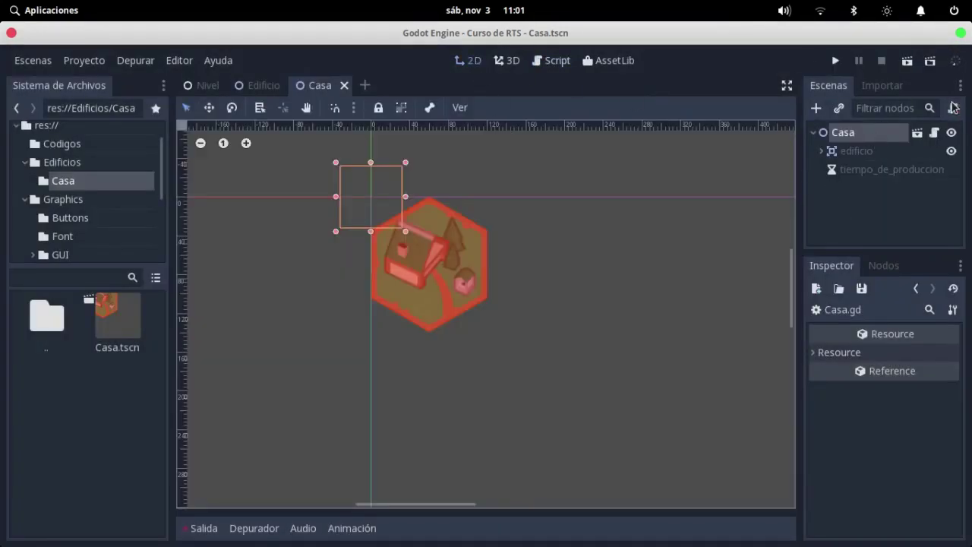
left_click(881, 135)
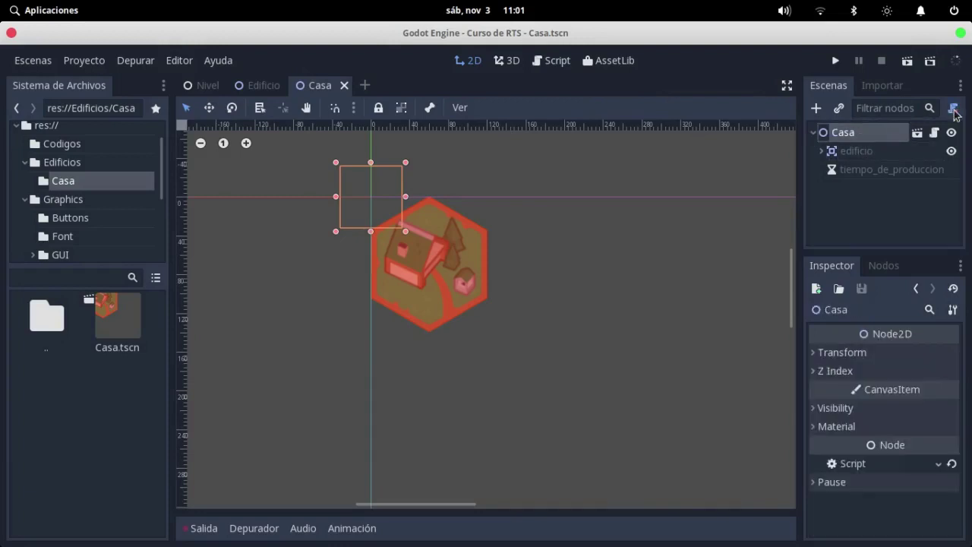
left_click(953, 110)
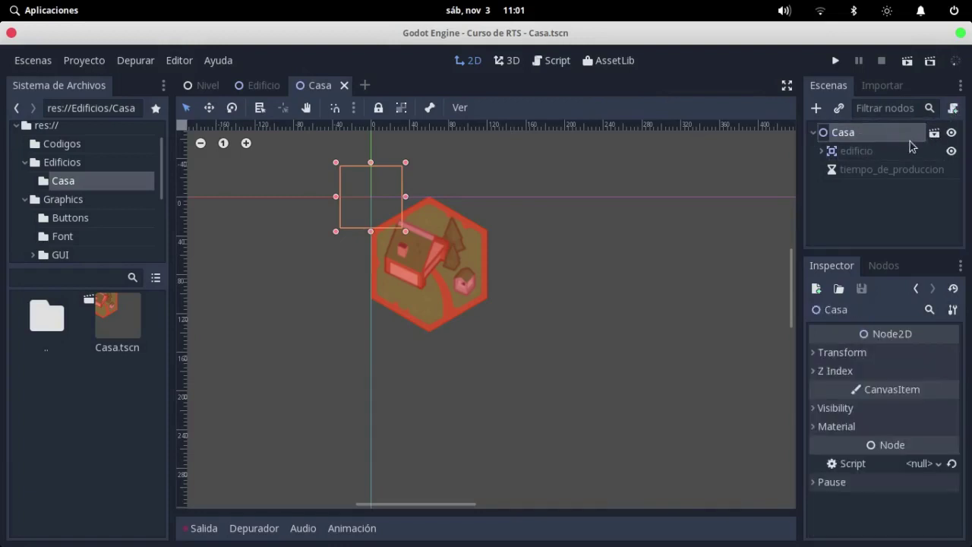
Step: Set up a new Casa.gd script inheriting from res://Edificios/Edificio.gd
left_click(953, 110)
left_click(533, 220)
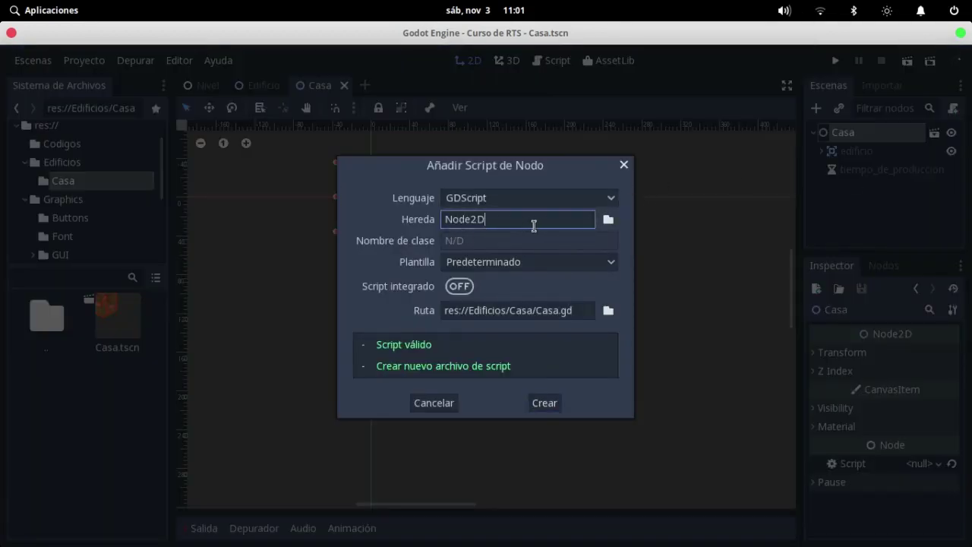
double_click(533, 222)
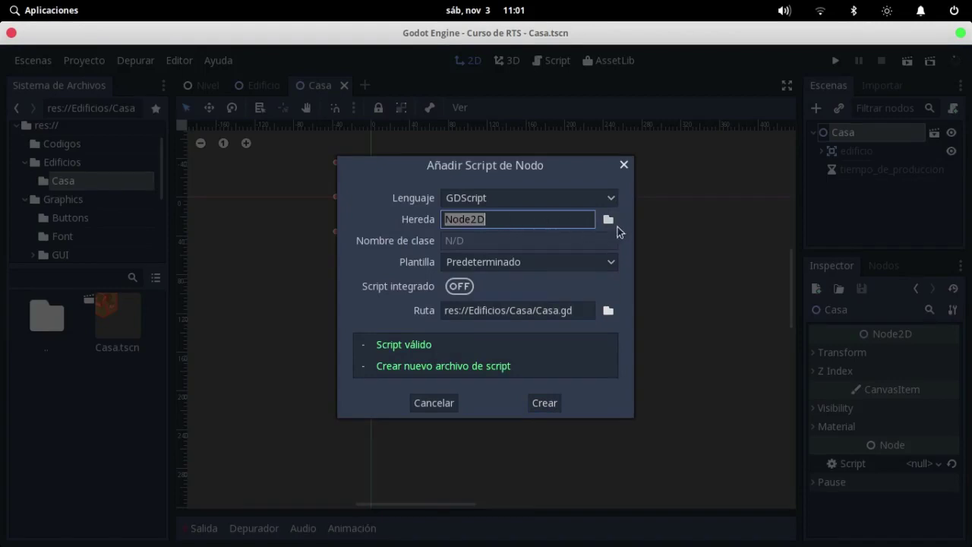
left_click(609, 222)
left_click(173, 125)
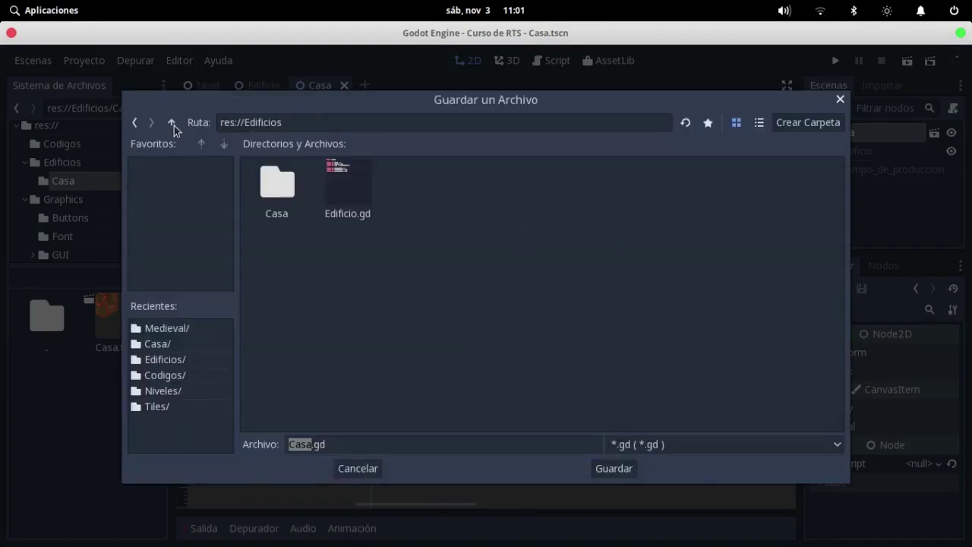
double_click(350, 197)
left_click(570, 220)
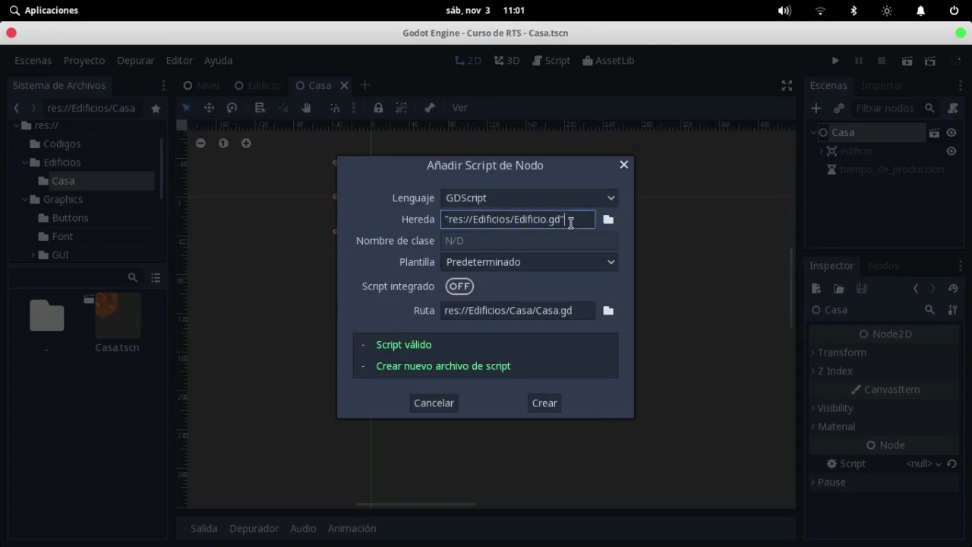
left_click_drag(570, 222, 455, 218)
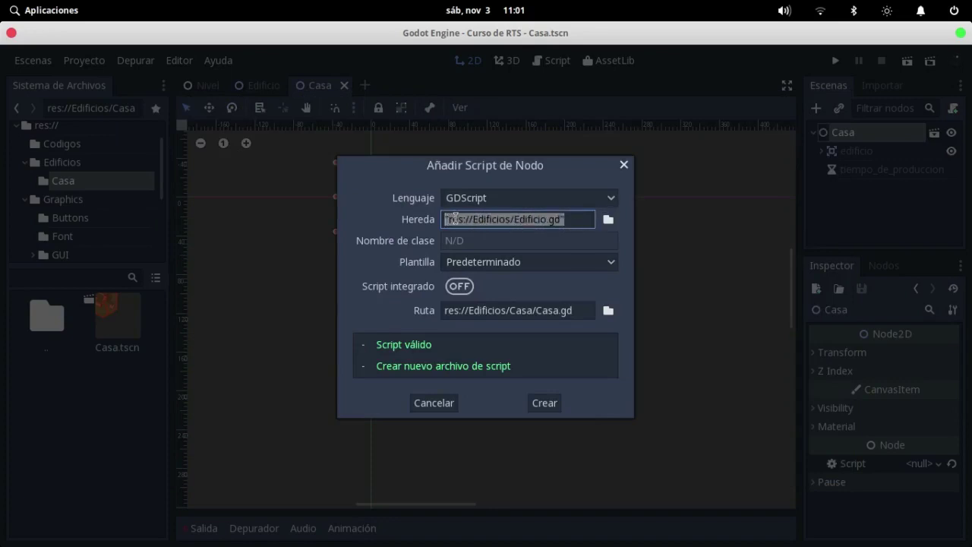
left_click(533, 403)
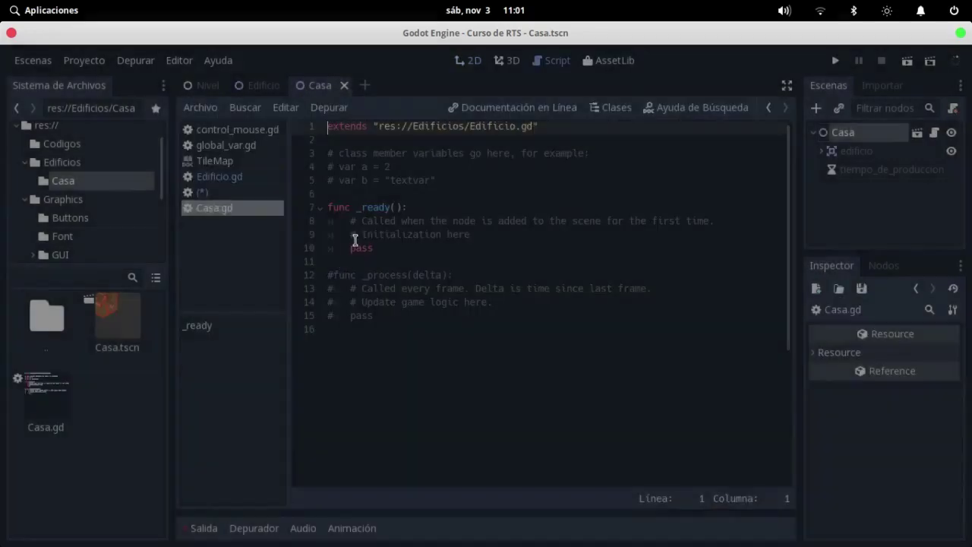
left_click_drag(444, 380, 292, 144)
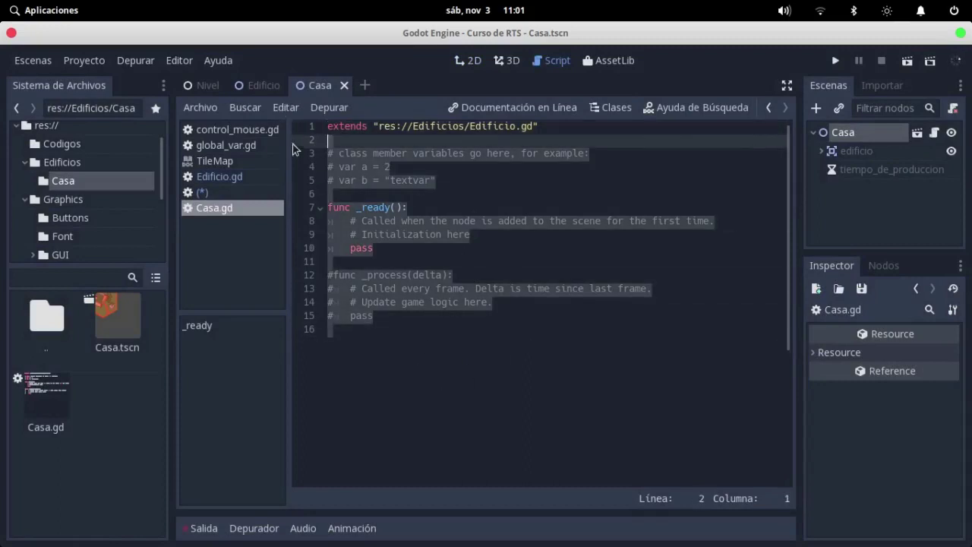
left_click(711, 167)
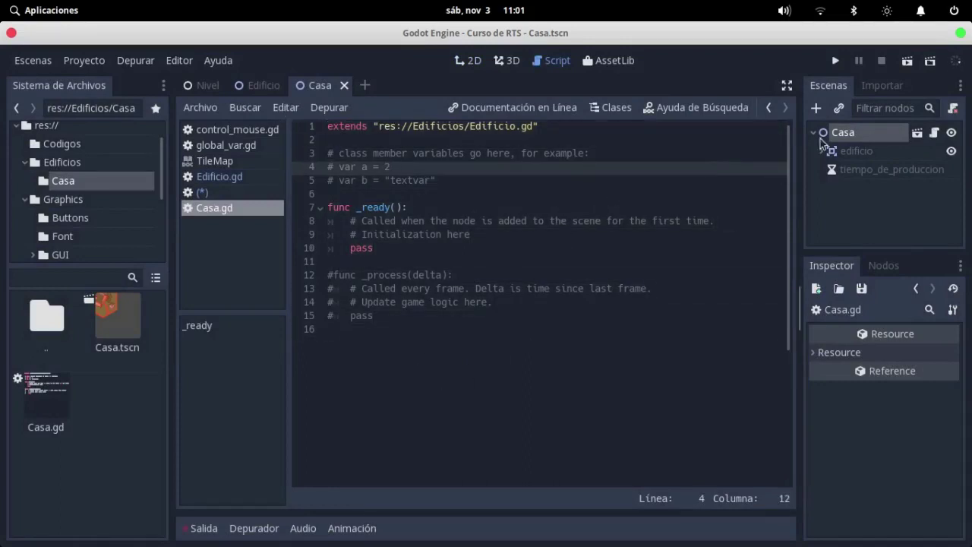
left_click(876, 136)
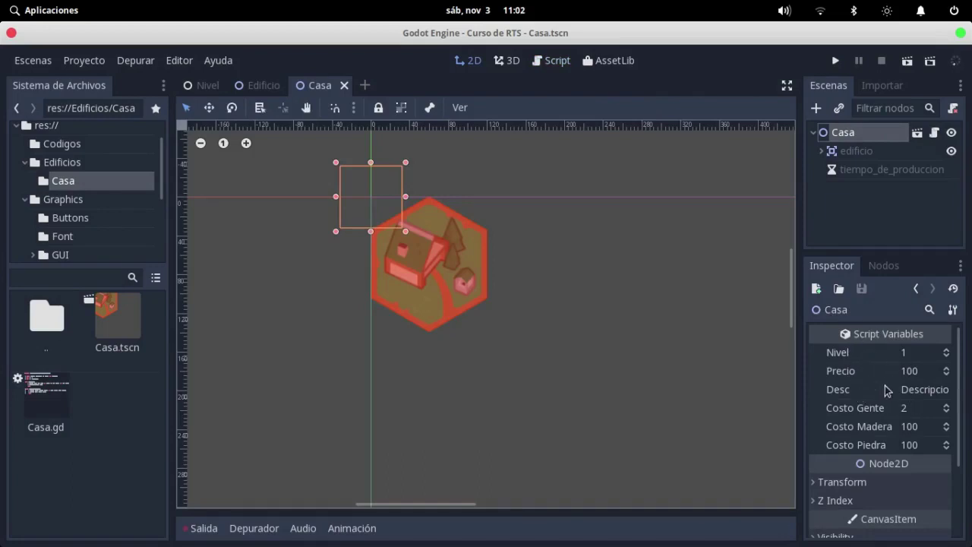
left_click(934, 133)
left_click_drag(498, 193, 412, 153)
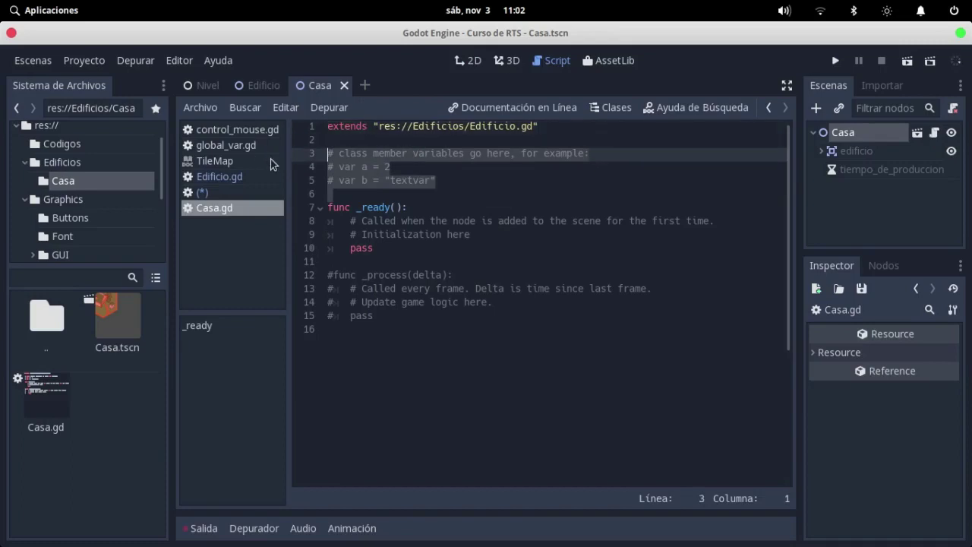
left_click_drag(313, 133, 320, 142)
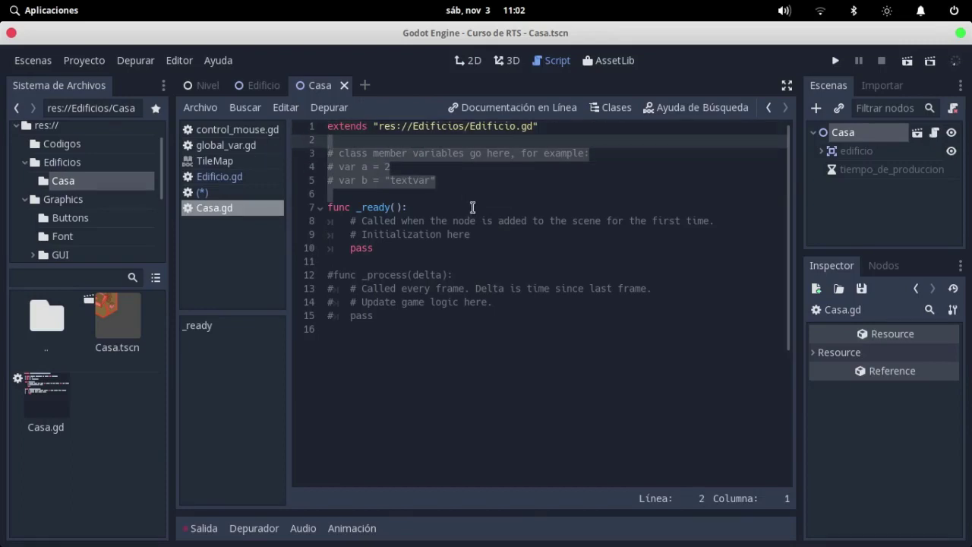
left_click(258, 85)
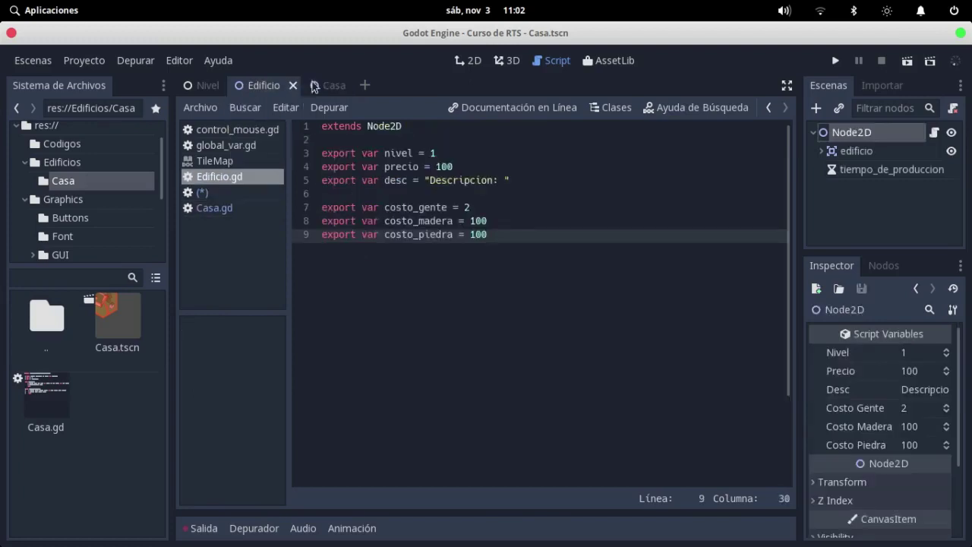
key("ctrl+a")
left_click(625, 247)
left_click(330, 90)
left_click(477, 197)
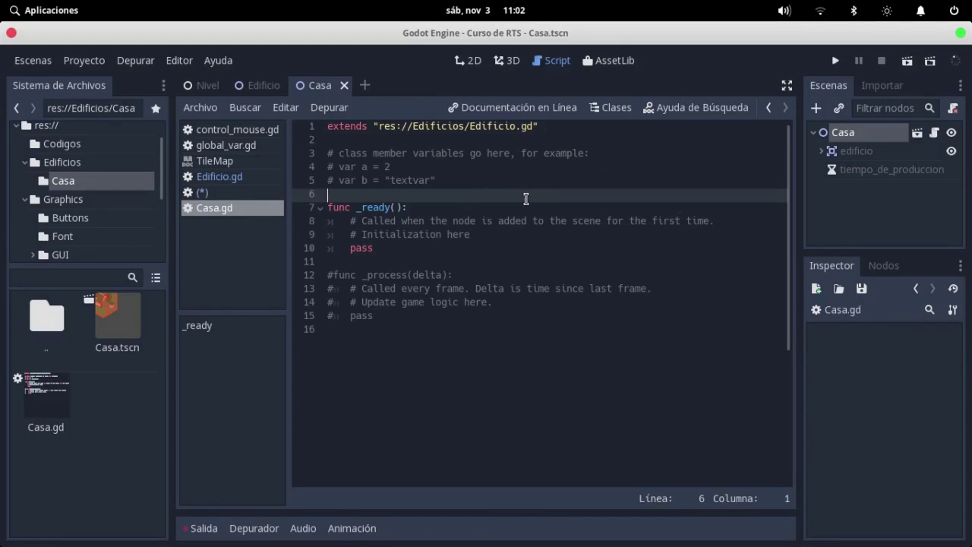
Step: Replace the template comments in Casa.gd with var habitantes = 3 and var renta = 10
left_click_drag(523, 201, 335, 140)
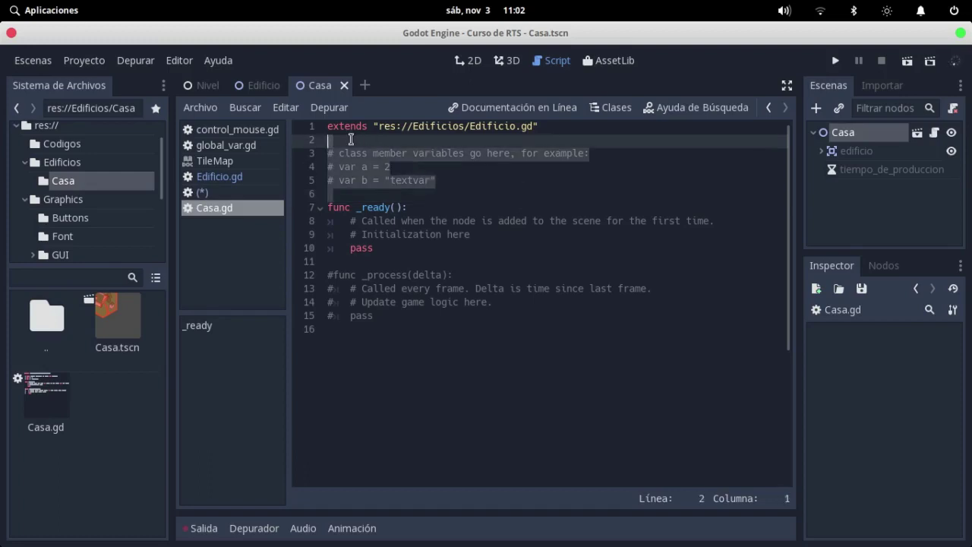
key("BackSpace")
key("Return")
key("Return")
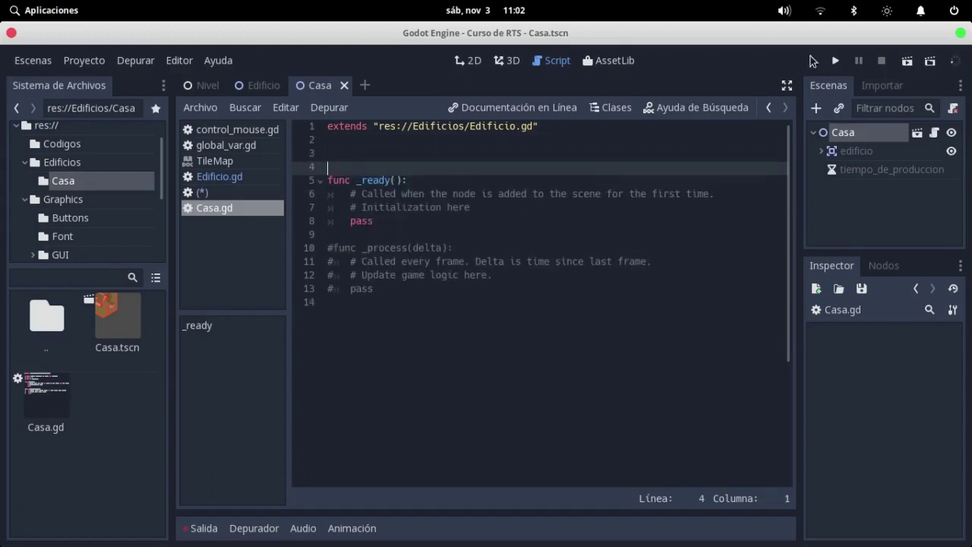
key("Up")
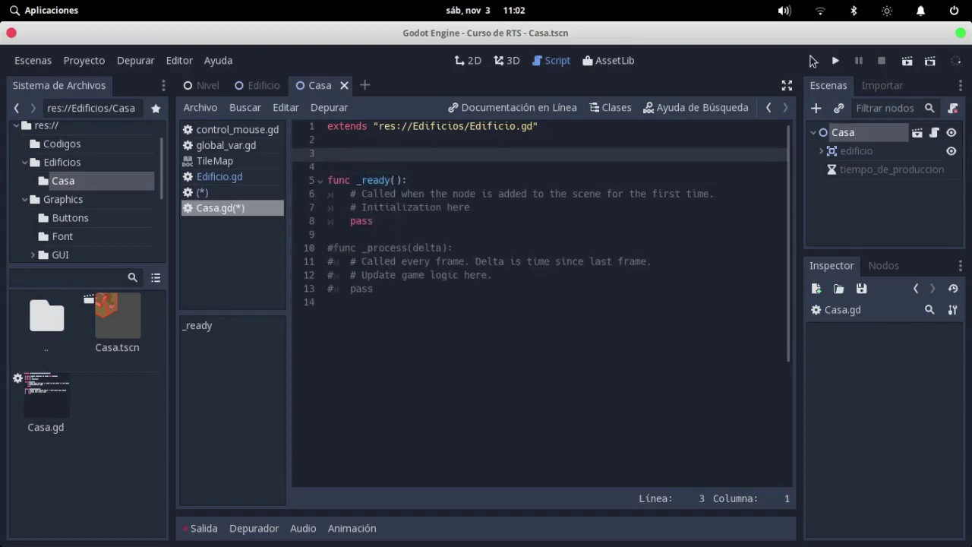
type("var h")
type("abitan")
type("tes")
type(" = 3")
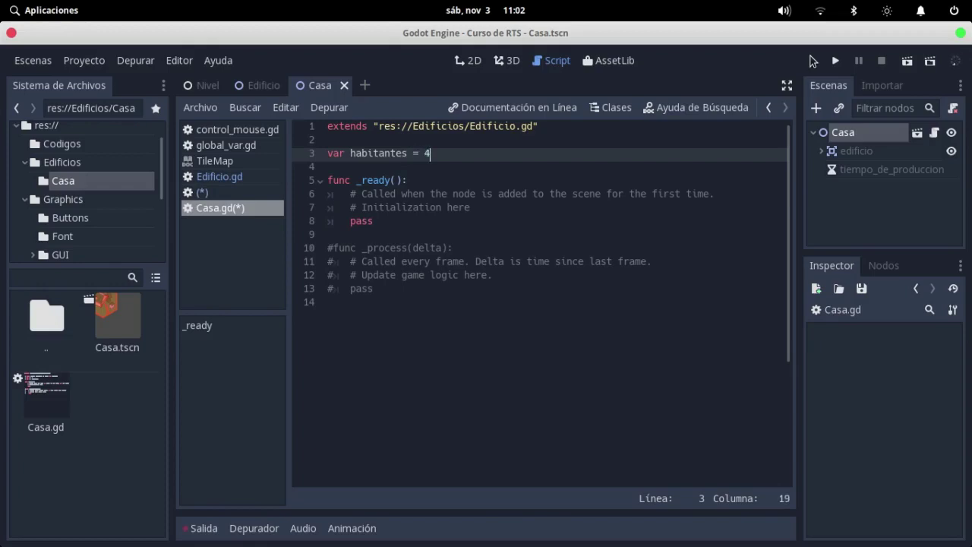
key("Return")
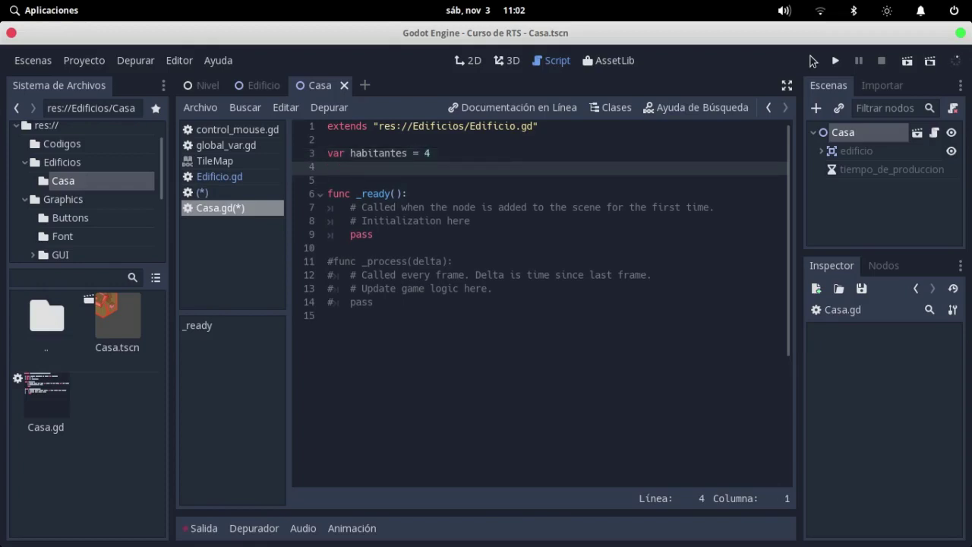
type("var renta = ")
type("10")
Step: Delete the placeholder comments and pass from the _ready body
key("Down")
key("Down")
key("Down")
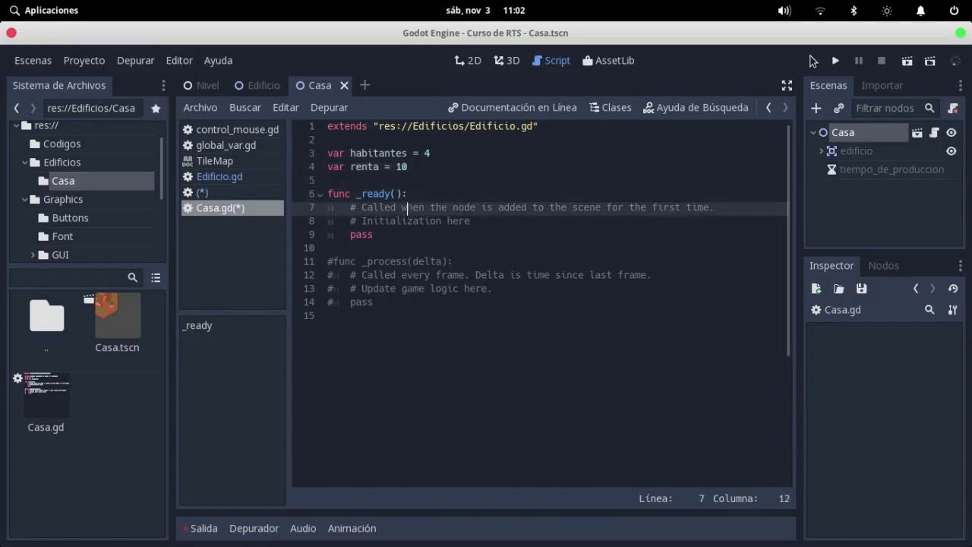
key("Down")
key("Down")
key("shift+Up")
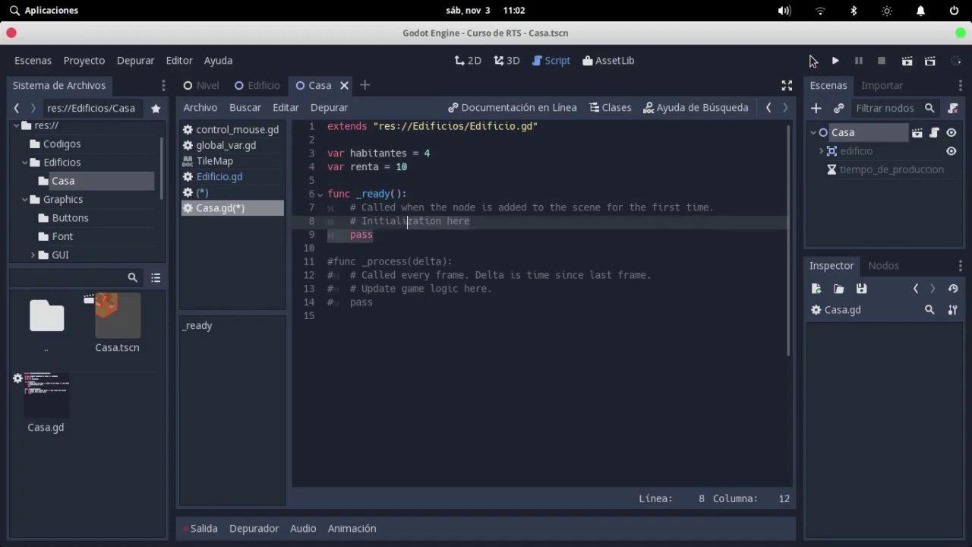
key("shift+Up")
key("shift+Left")
key("shift+Left")
key("shift+Left")
key("shift+Left")
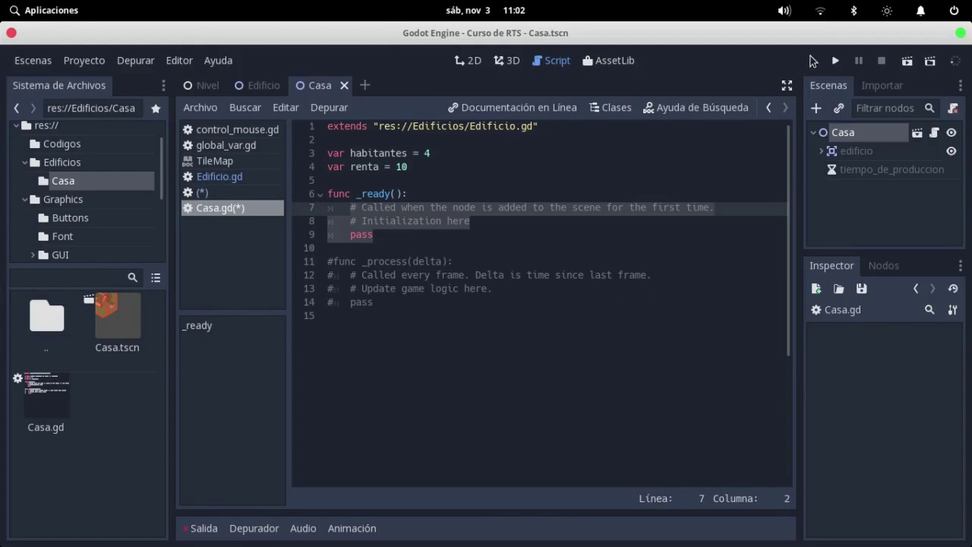
key("BackSpace")
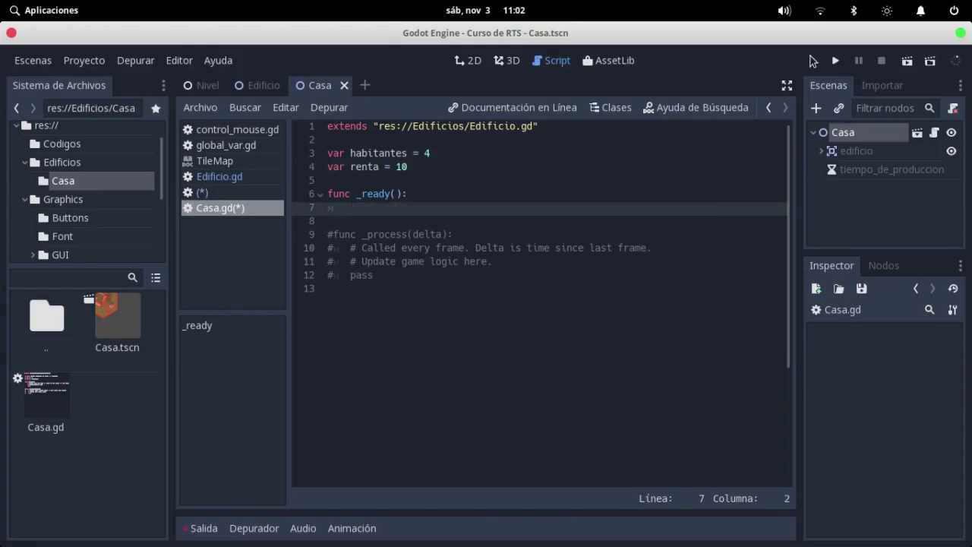
Step: In _ready, add habitantes to global_var.recursos["Gente"]
type("global_var.")
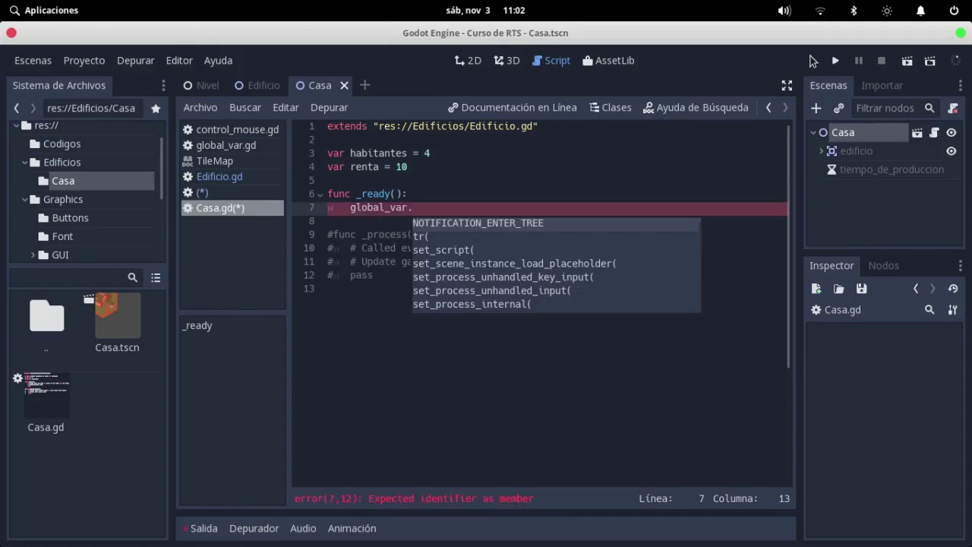
type("recursos[]")
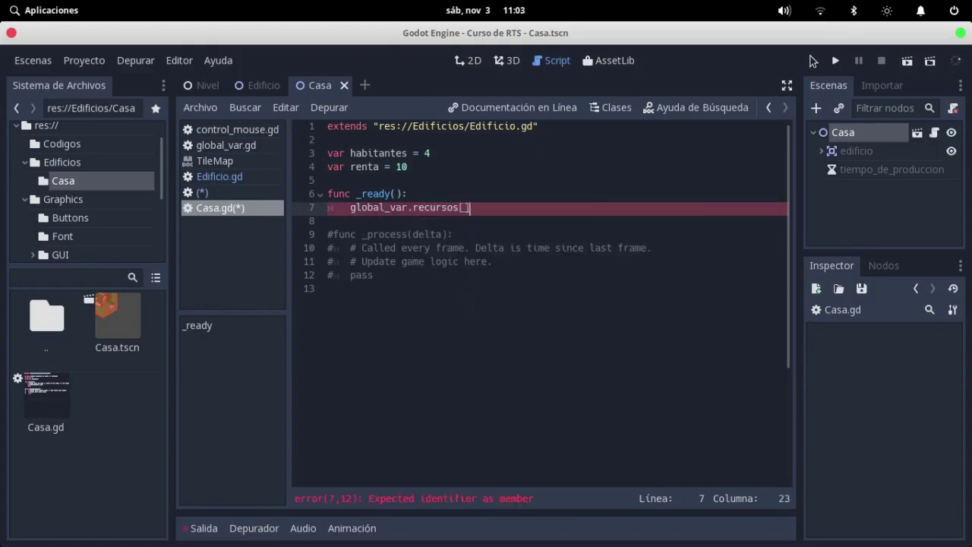
key("Left")
type("\"Ge")
type("nte\"] ")
type("+= ")
type("habi")
key("Return")
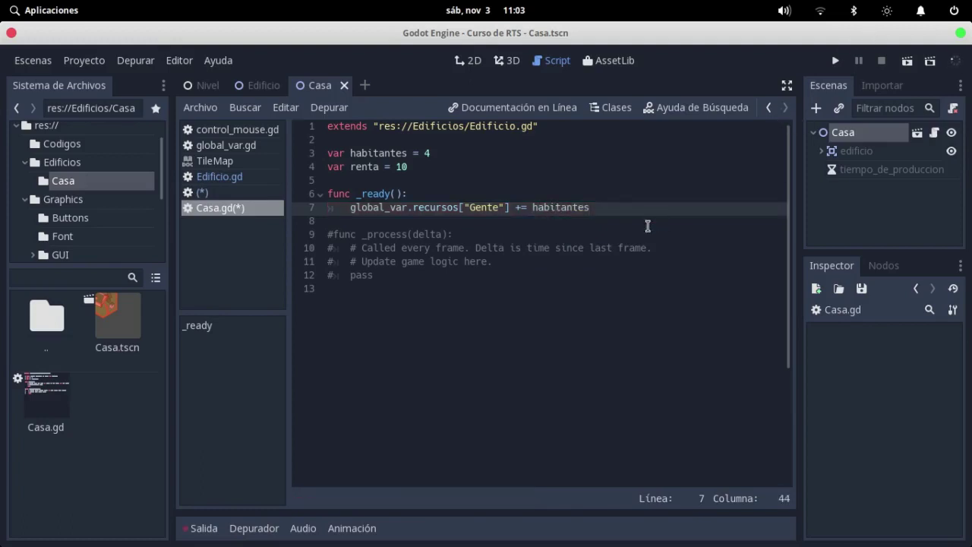
Step: Select and deselect the _ready lines, leaving the caret on blank line 5
left_click(427, 195)
left_click(423, 206)
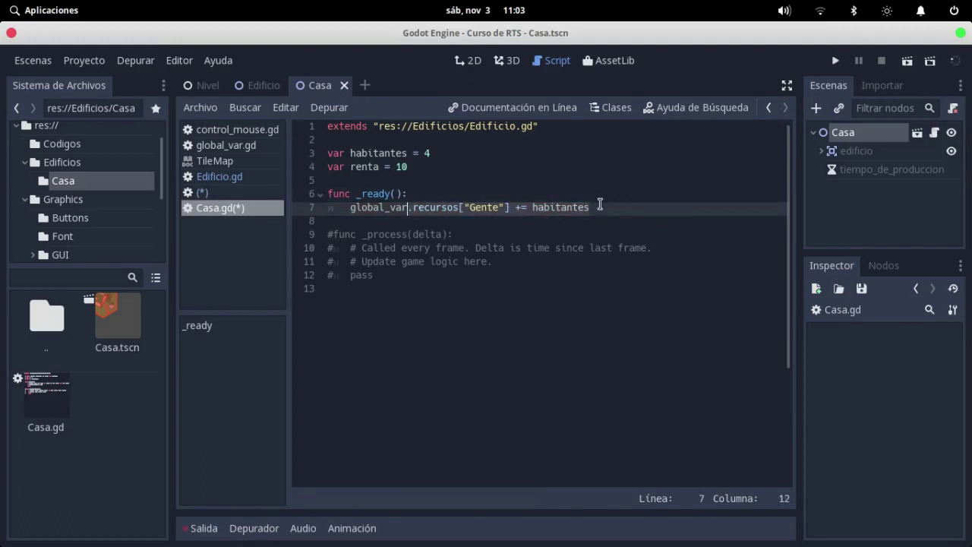
left_click(618, 208)
key("shift+Up")
key("shift+Up")
left_click(565, 222)
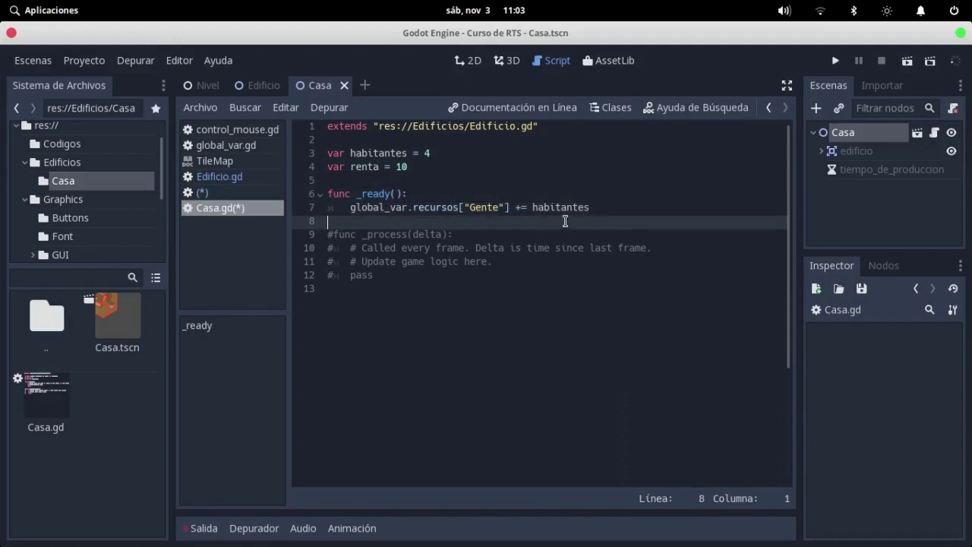
left_click(466, 166)
left_click(487, 196)
left_click(459, 184)
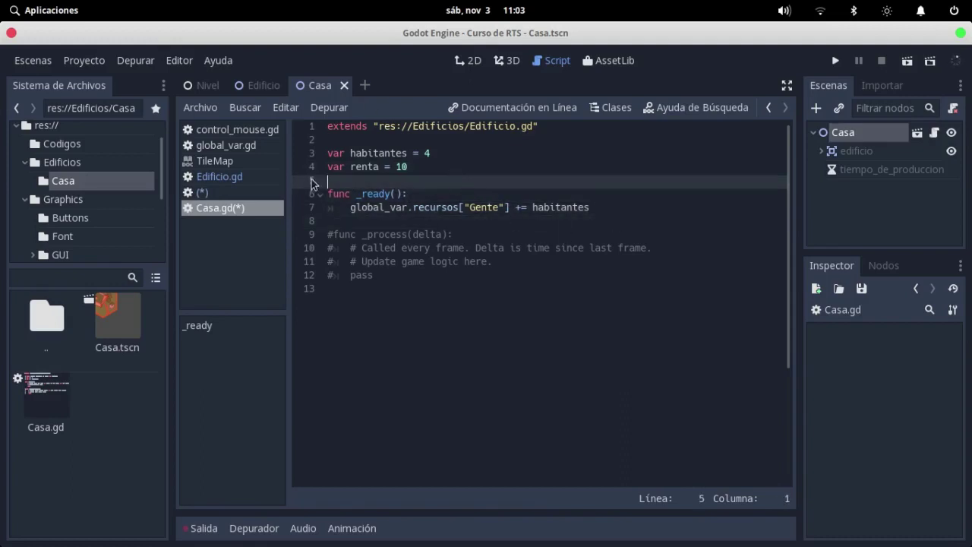
Step: Inspect the Gente key's starting value in global_var.gd's resources dictionary
left_click(220, 148)
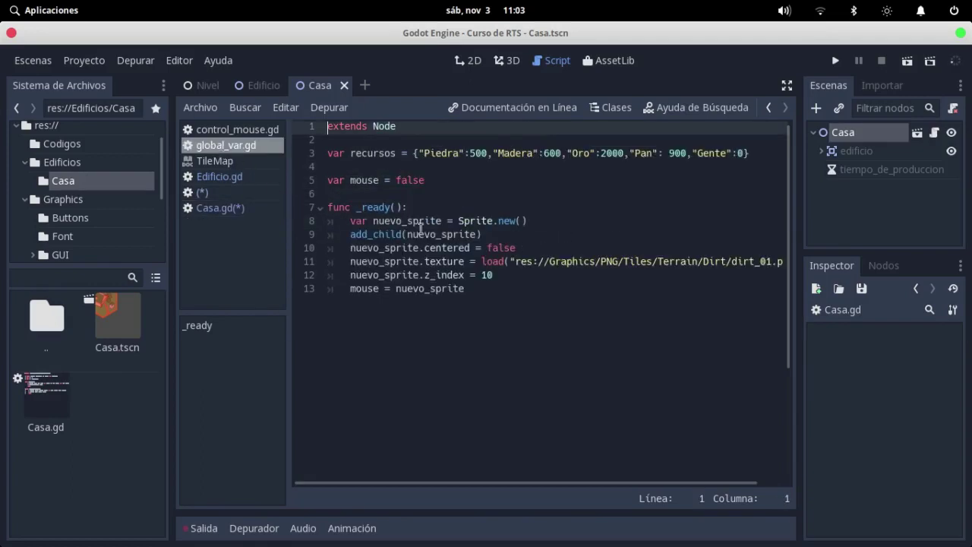
double_click(714, 153)
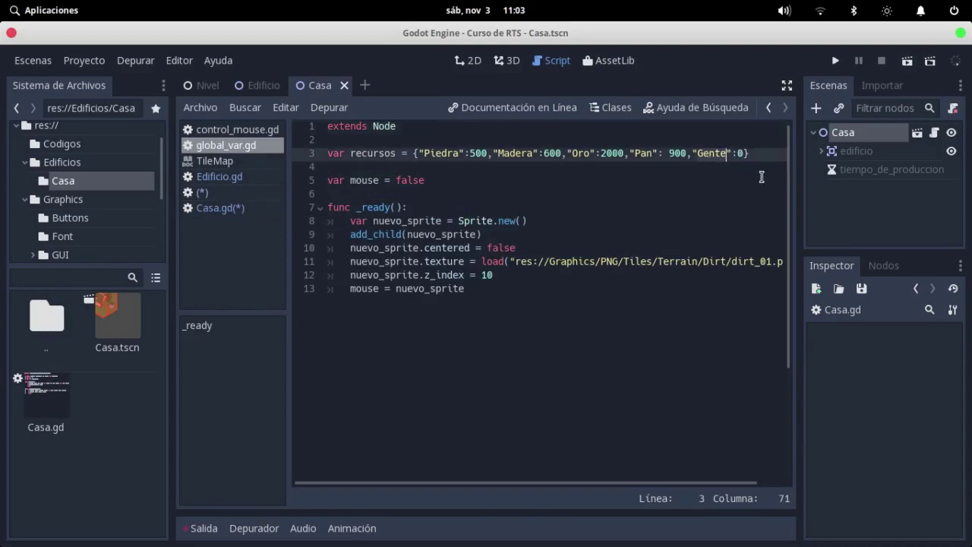
left_click(743, 153)
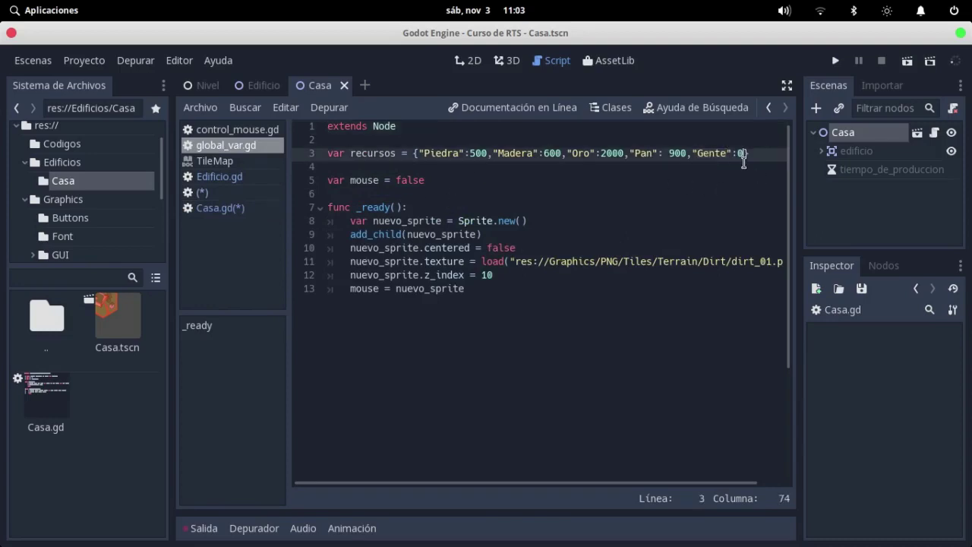
Step: Review Casa.gd's _ready body and commented-out _process block, then switch to Edificio.gd
left_click(248, 209)
left_click(578, 196)
left_click(595, 209)
left_click(598, 220)
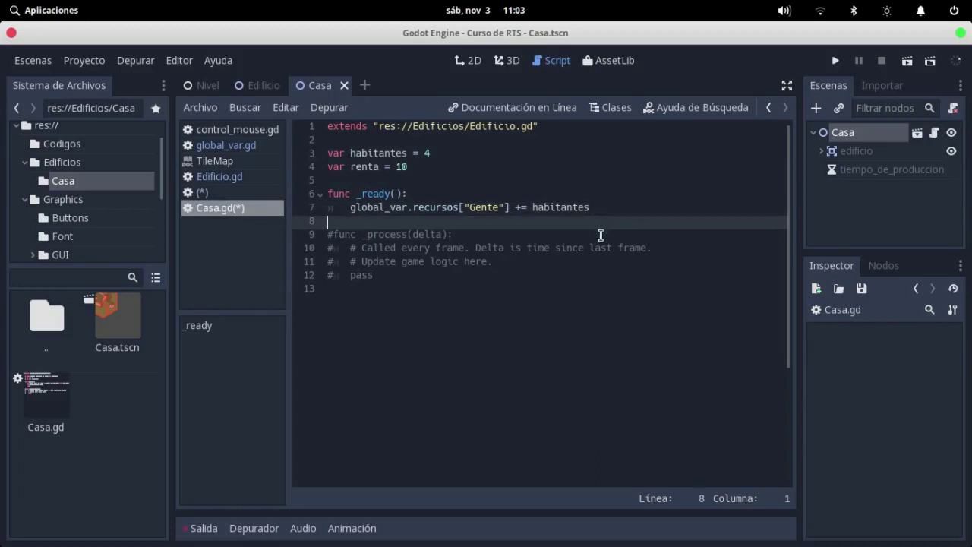
left_click_drag(519, 291, 331, 221)
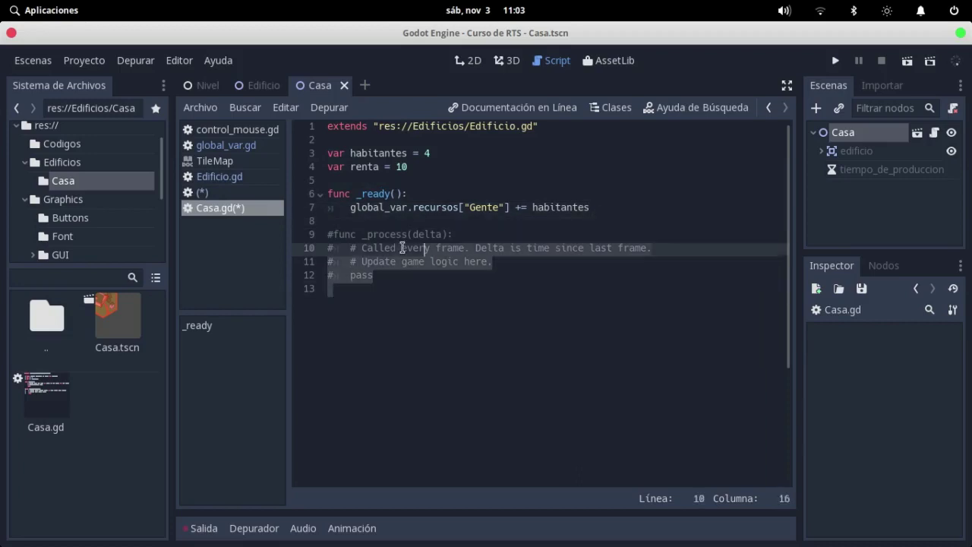
left_click(460, 232)
left_click(617, 220)
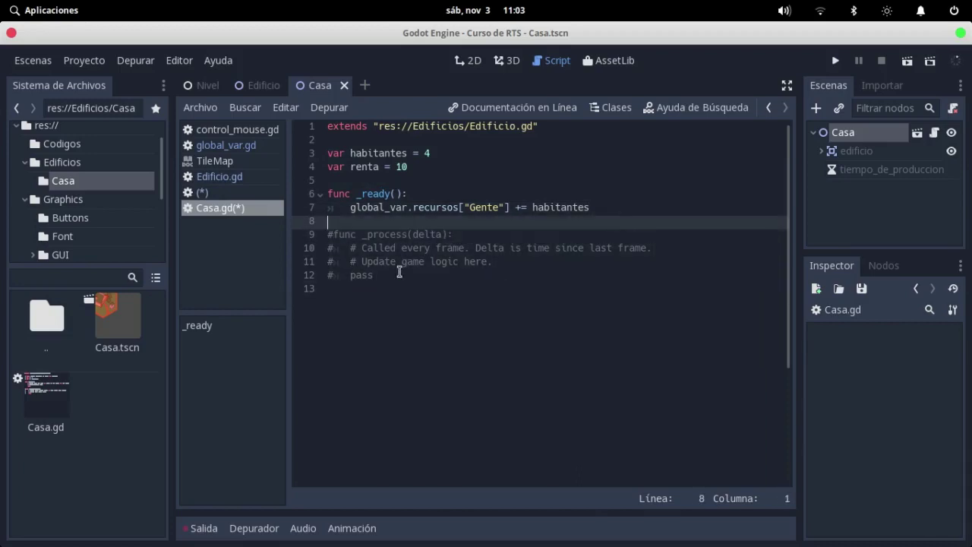
left_click(252, 176)
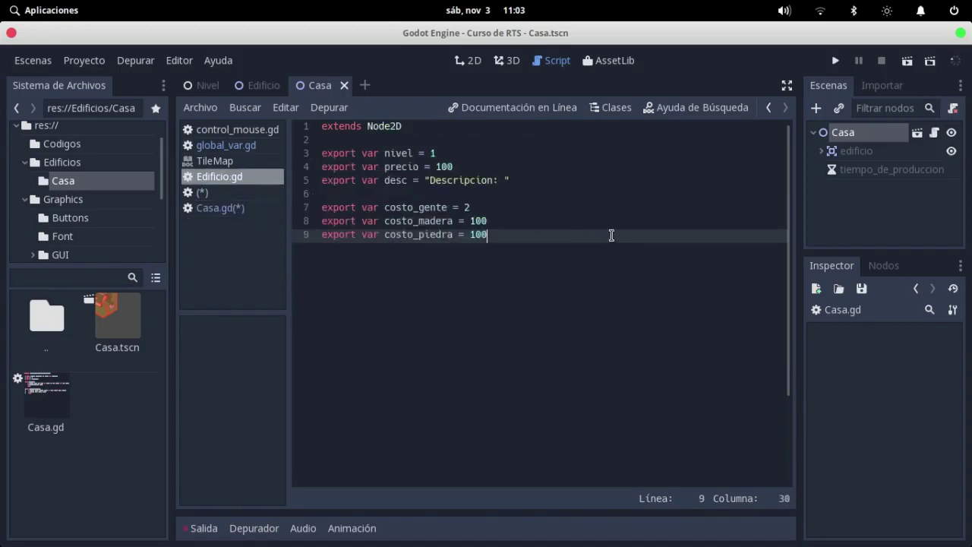
Step: Add export var nombre = "Eficio" below the desc variable in Edificio.gd and save
key("Up")
key("Up")
key("Up")
key("Return")
key("Up")
type("expor")
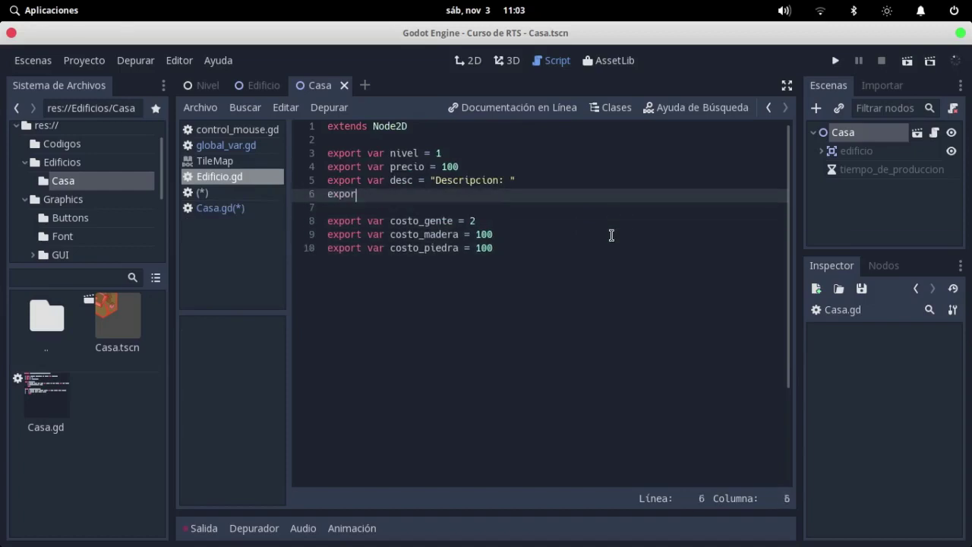
type("t var nombre ")
type("= \"")
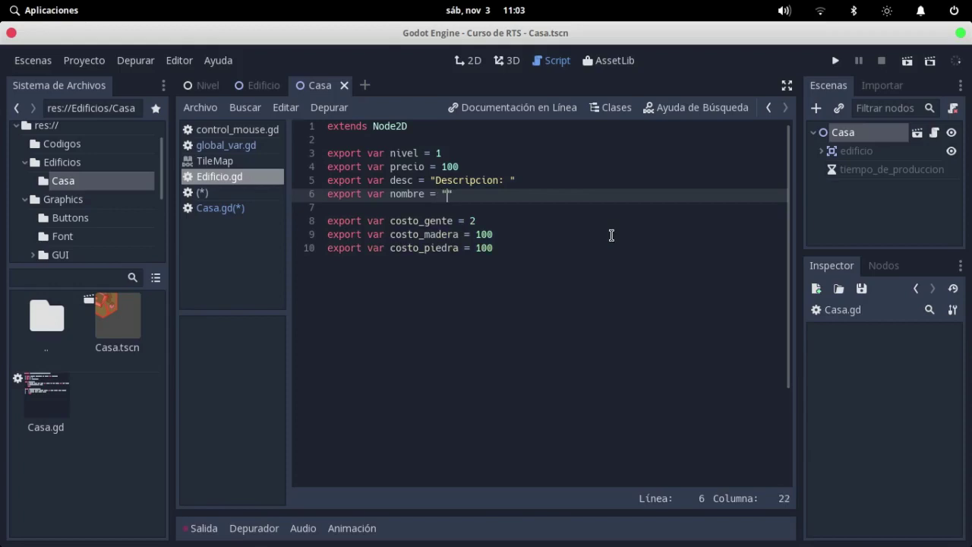
type("a")
key("BackSpace")
key("BackSpace")
type("E")
type("Edif")
key("BackSpace")
key("BackSpace")
key("BackSpace")
key("BackSpace")
type("fi")
type("cio")
key("ctrl+s")
Step: Back in Casa.gd, set nombre = "Casa" in _ready below the Gente line
left_click(232, 210)
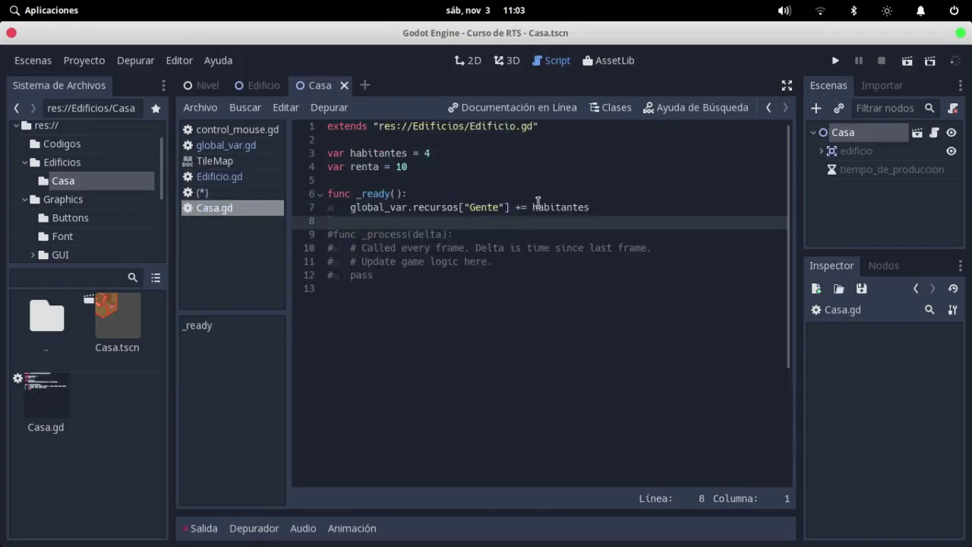
key("Left")
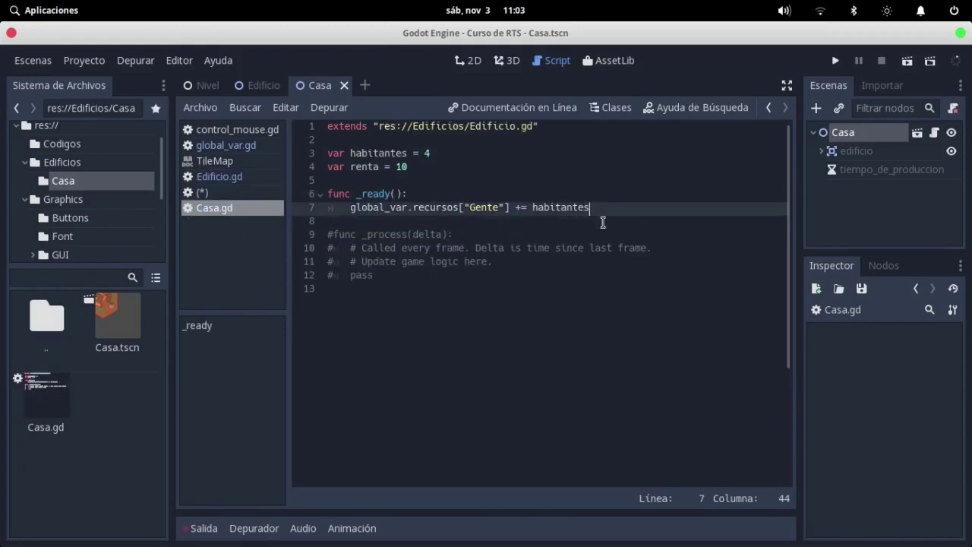
key("Return")
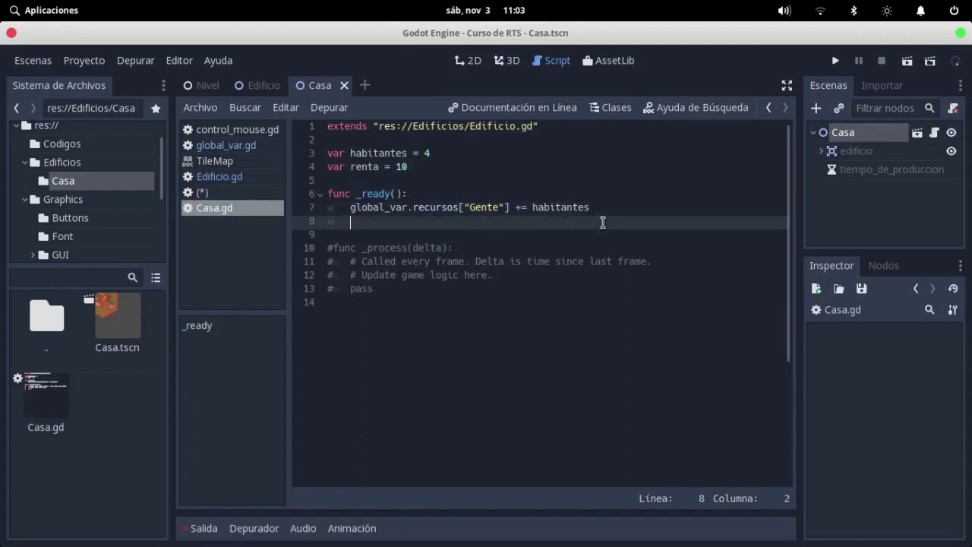
type("nombre")
type(" = \"Casa")
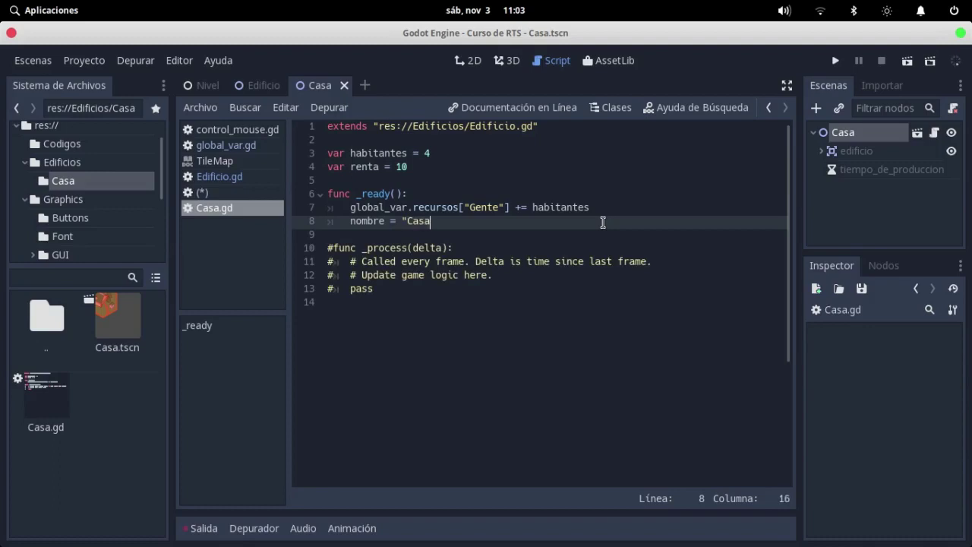
type("\"")
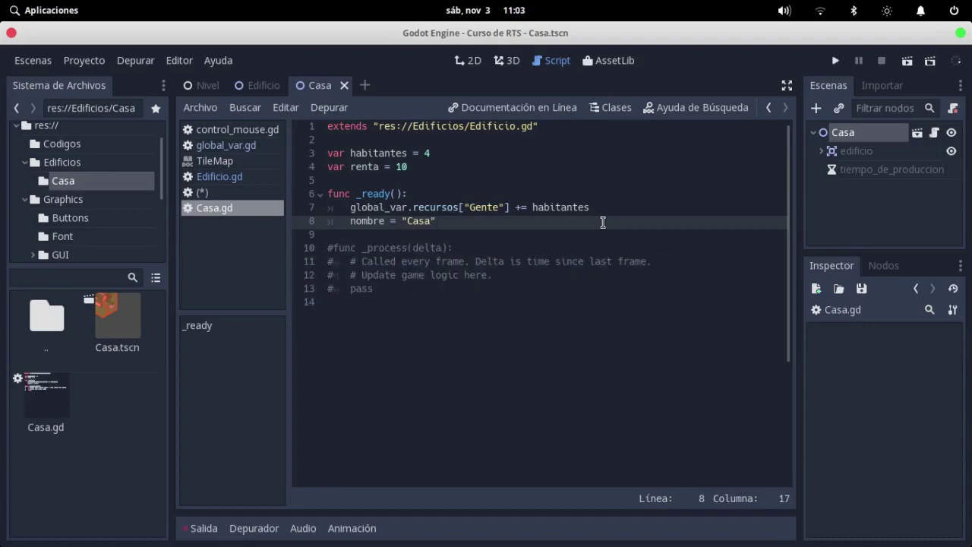
Step: Delete the commented-out _process template at the end of the script
key("Down")
key("Down")
key("Down")
key("Down")
key("Down")
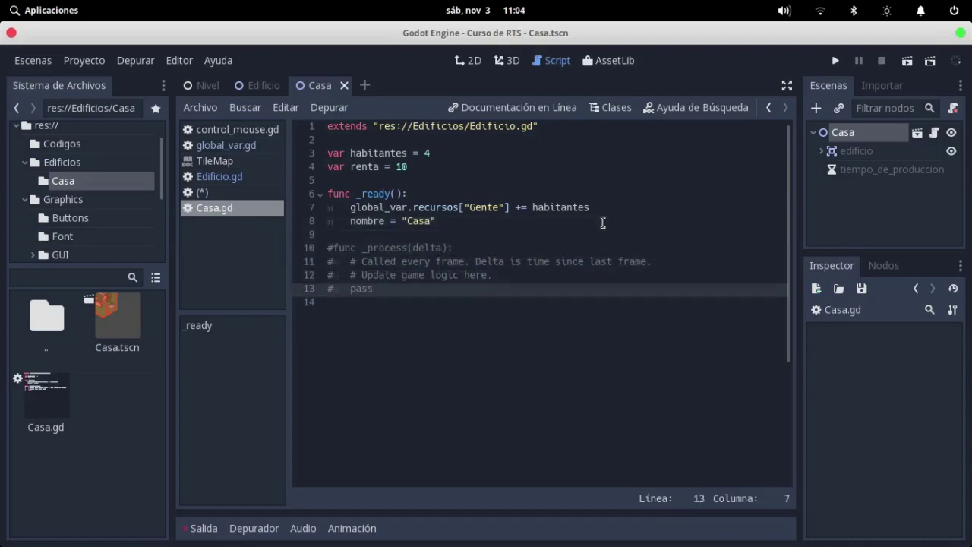
key("shift+Up")
key("shift+Up")
key("shift+Up")
key("shift+Up")
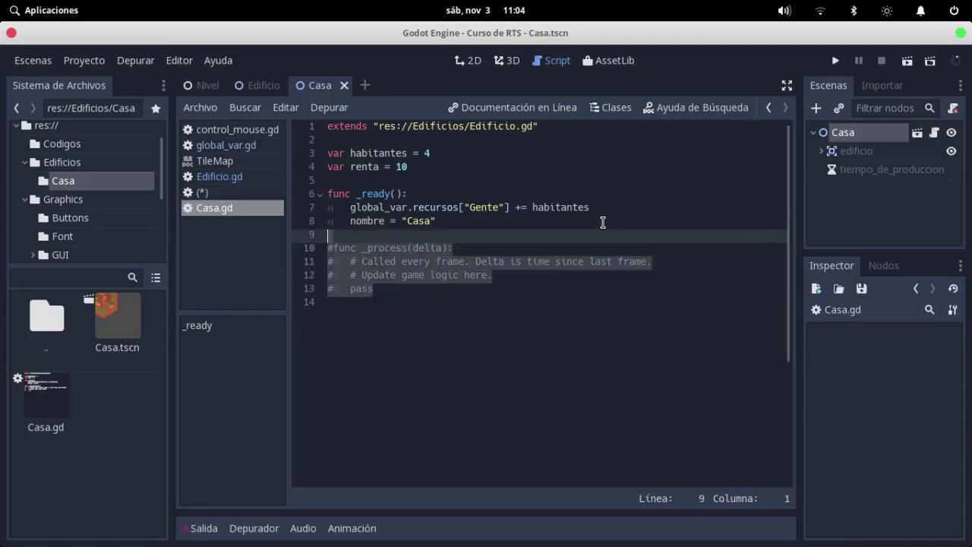
key("BackSpace")
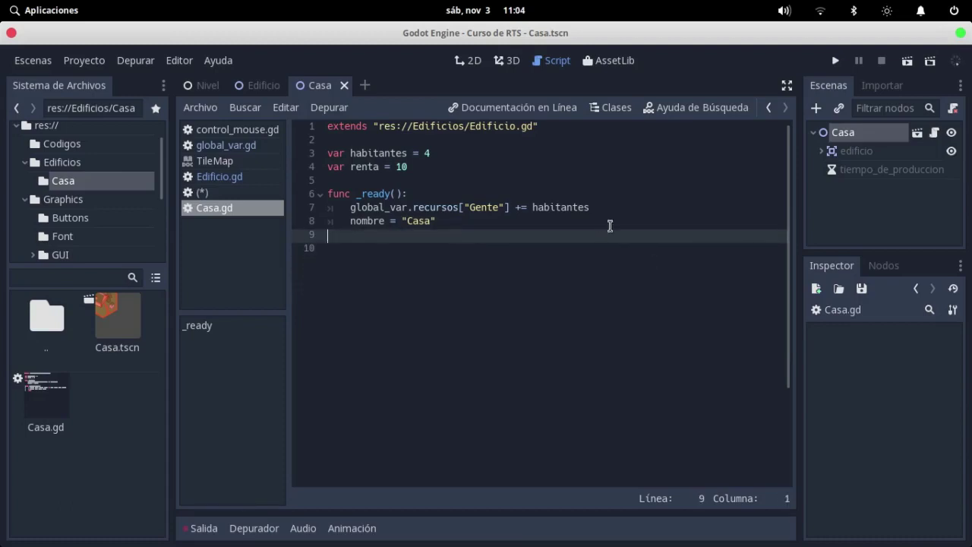
Step: Start a _process(delta) function with an if on $tiempo_de_produccion
key("Return")
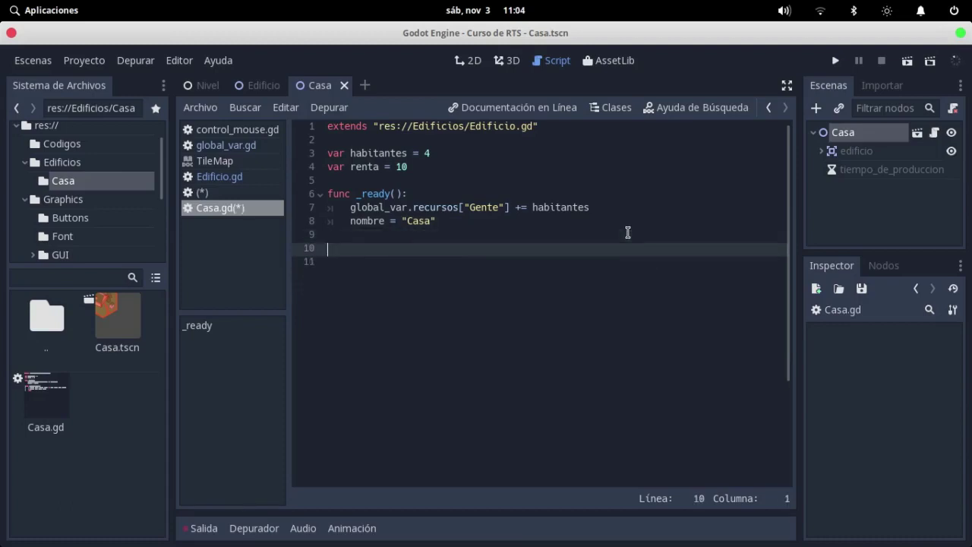
type("func")
type(" _")
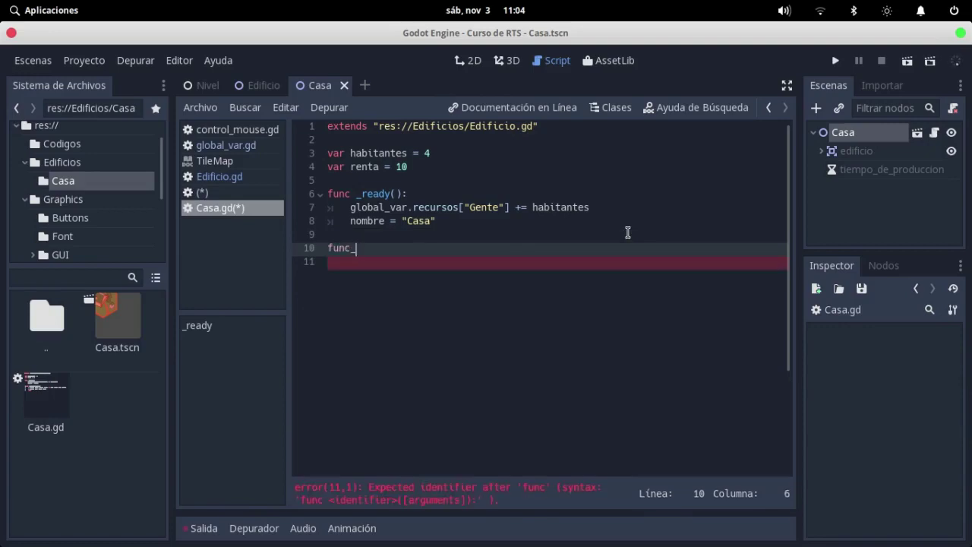
type("process(delta):")
key("Return")
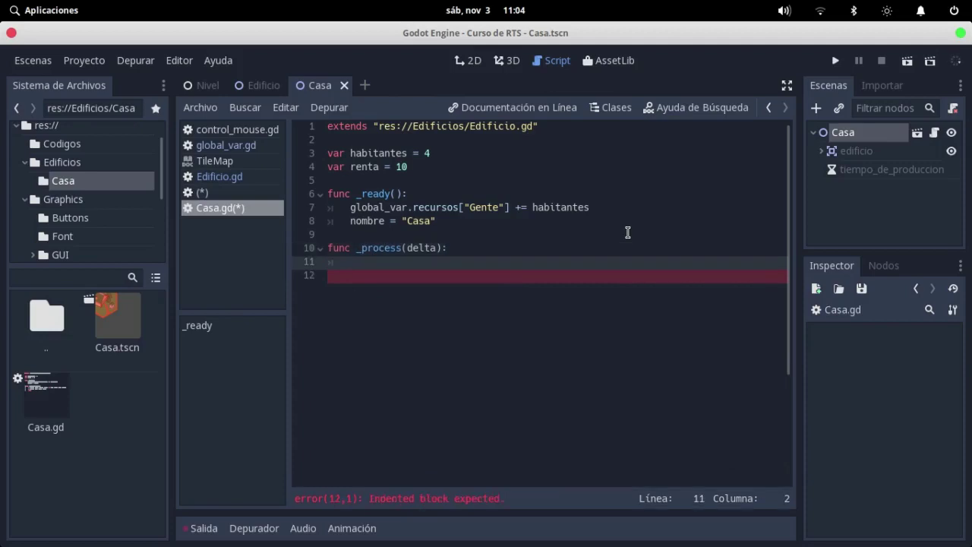
type("if $ti")
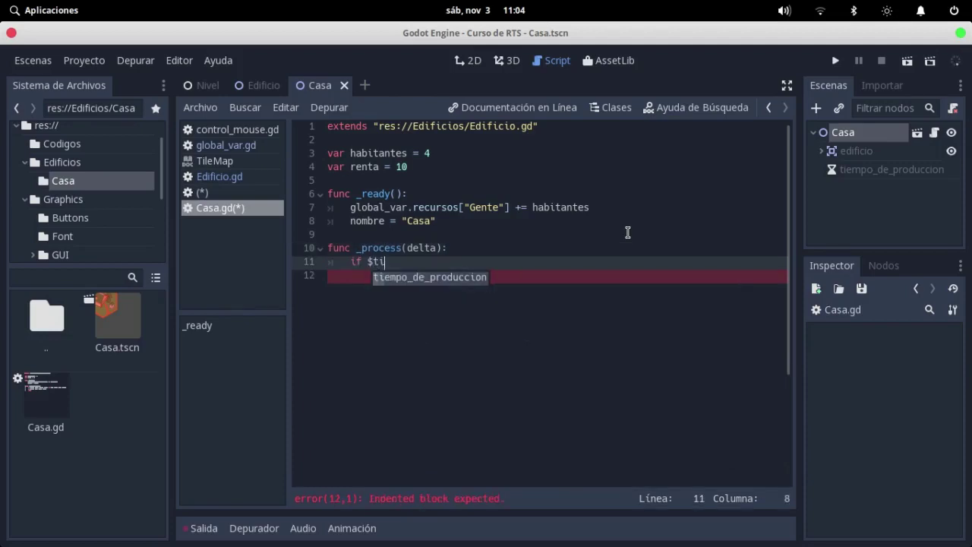
type("em")
key("Return")
Step: Inspect the tiempo_de_produccion timer and other Casa scene nodes, then return to line 11
left_click(873, 170)
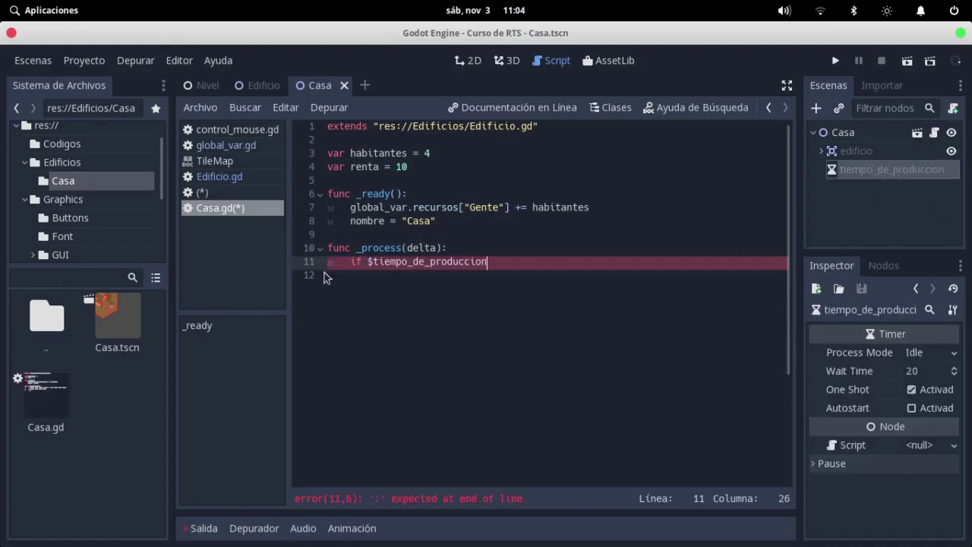
left_click(368, 262)
key("ctrl+a")
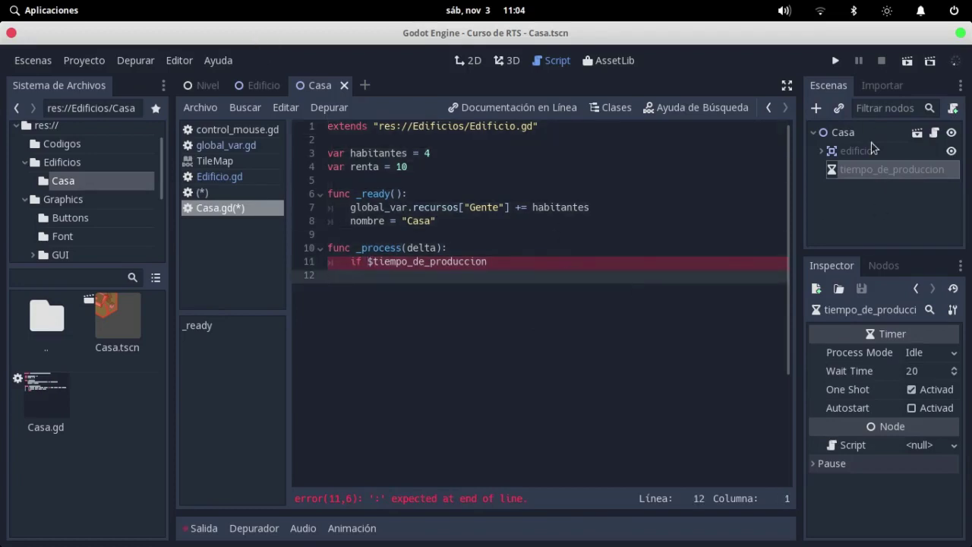
left_click(870, 144)
left_click(867, 132)
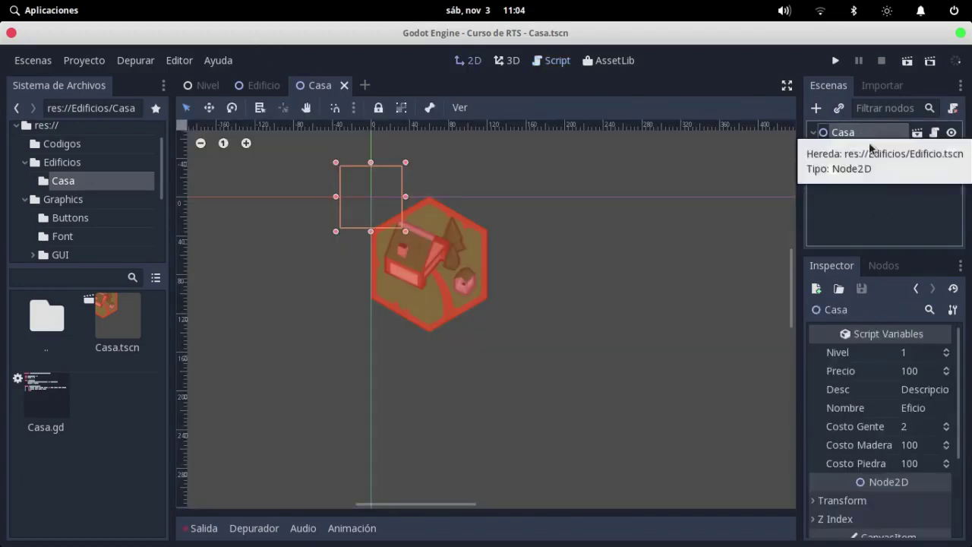
left_click(868, 151)
left_click(868, 170)
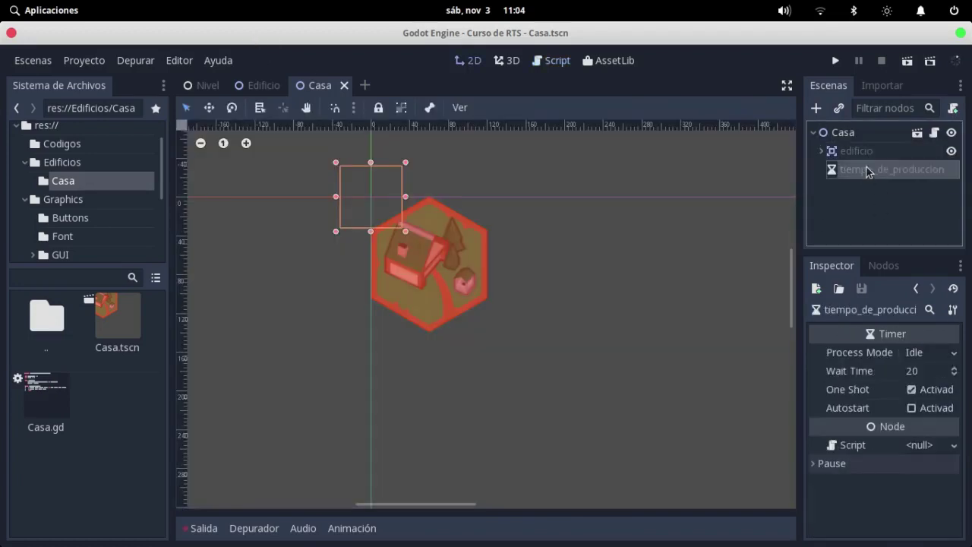
left_click(934, 133)
left_click(373, 262)
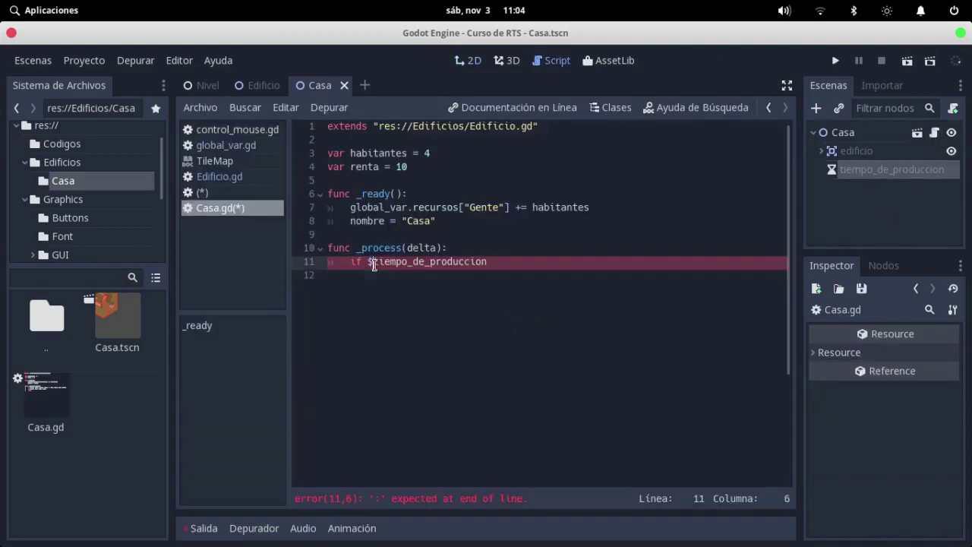
left_click(568, 256)
left_click(593, 267)
Step: Complete the condition as if $tiempo_de_produccion.is_stopped():
type(".is")
key("Down")
key("Return")
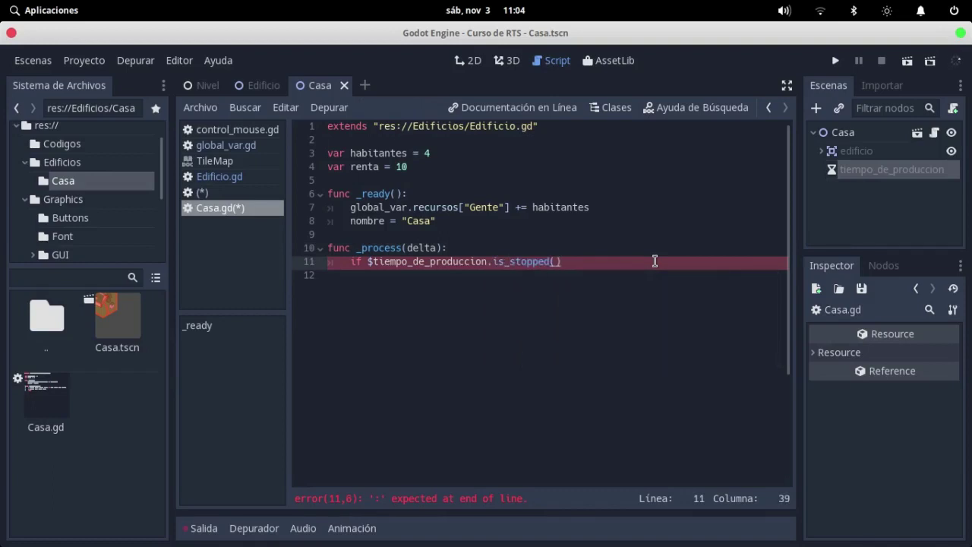
type(":")
key("Return")
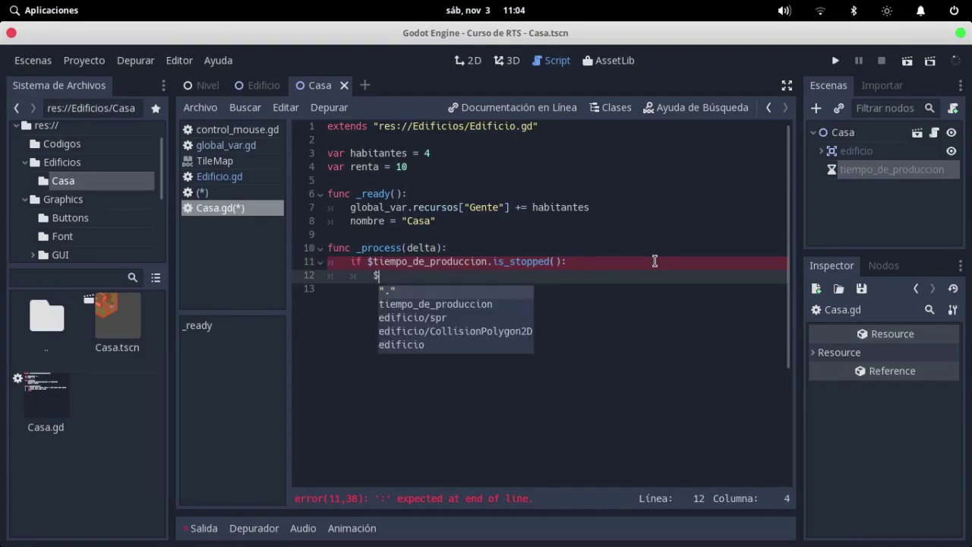
Step: Inside the if, add renta to global_var.recursos["Oro"] and begin a recursos["Pan"] line
type("Coll")
key("BackSpace")
key("BackSpace")
key("BackSpace")
key("BackSpace")
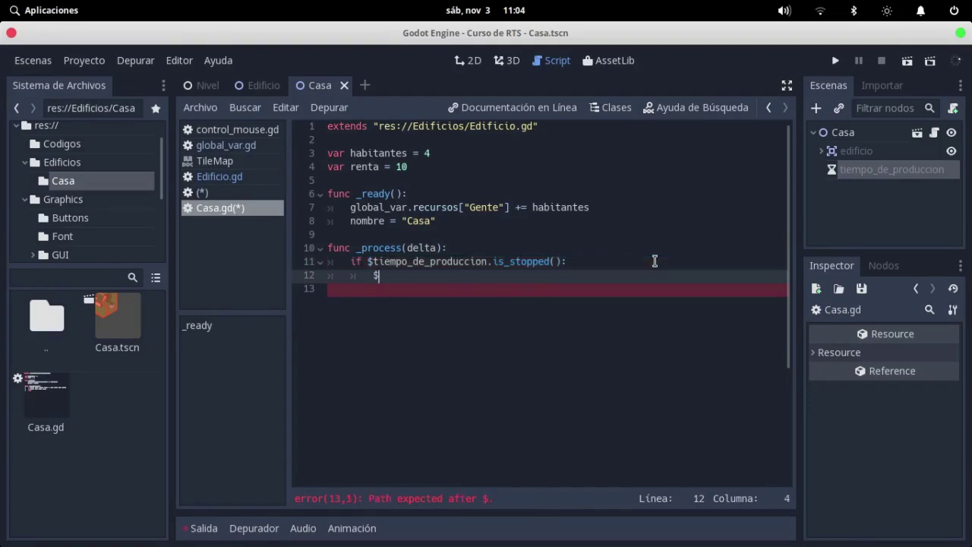
key("BackSpace")
type("global_var.")
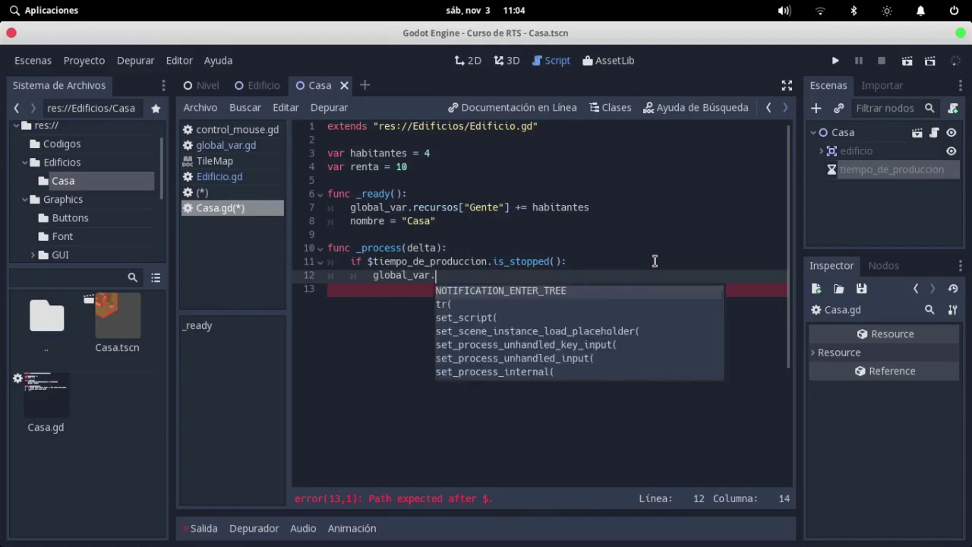
type("recursos")
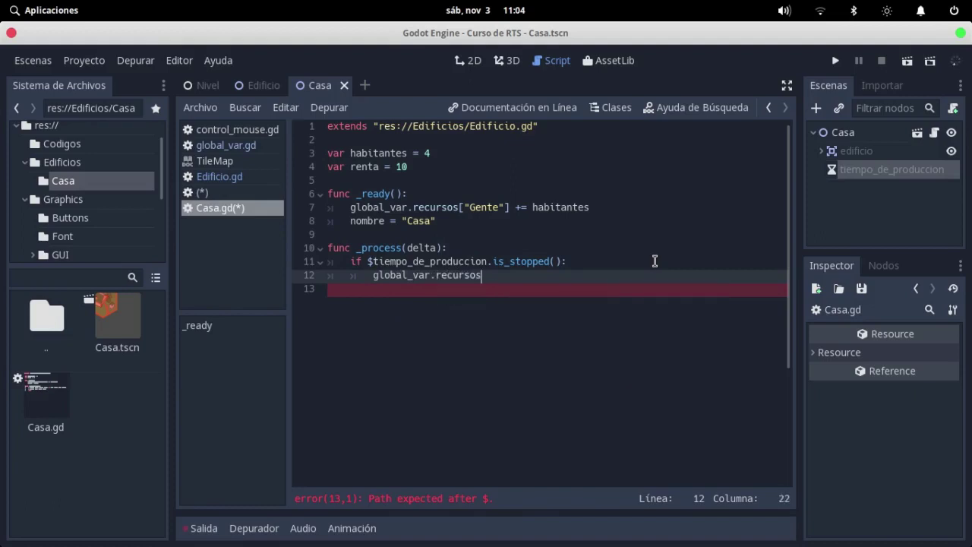
type("[]")
type("\"Or")
type("o")
type("] +=")
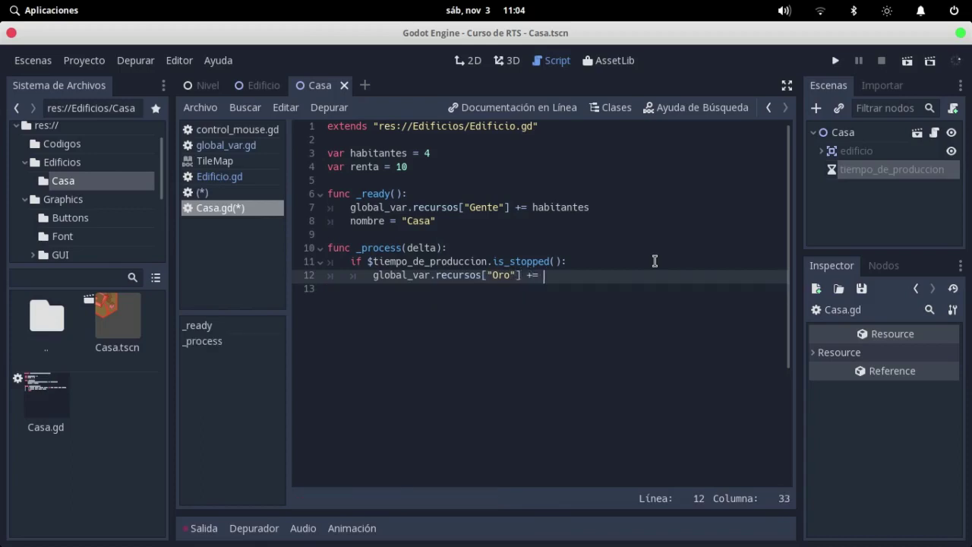
type("renta")
key("Return")
type("gñ")
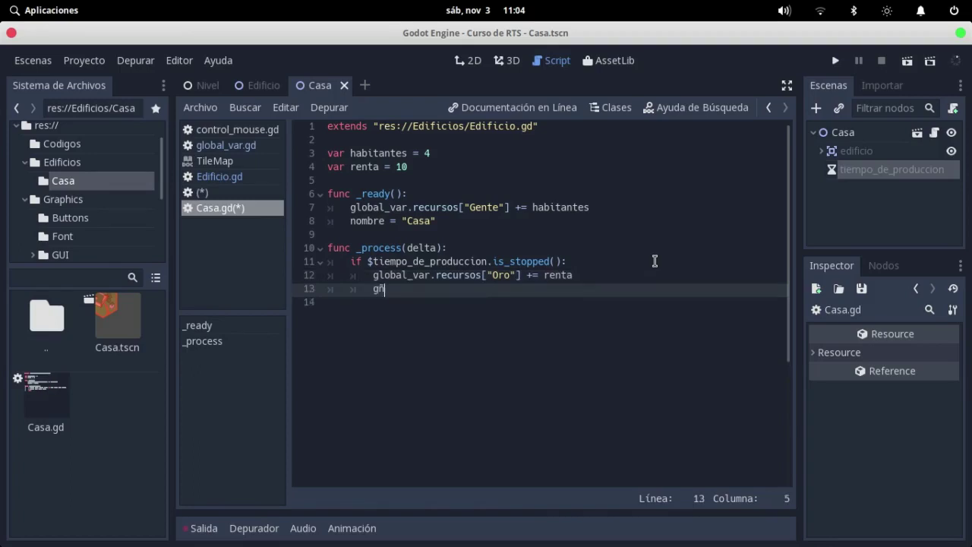
key("BackSpace")
type("lobal_")
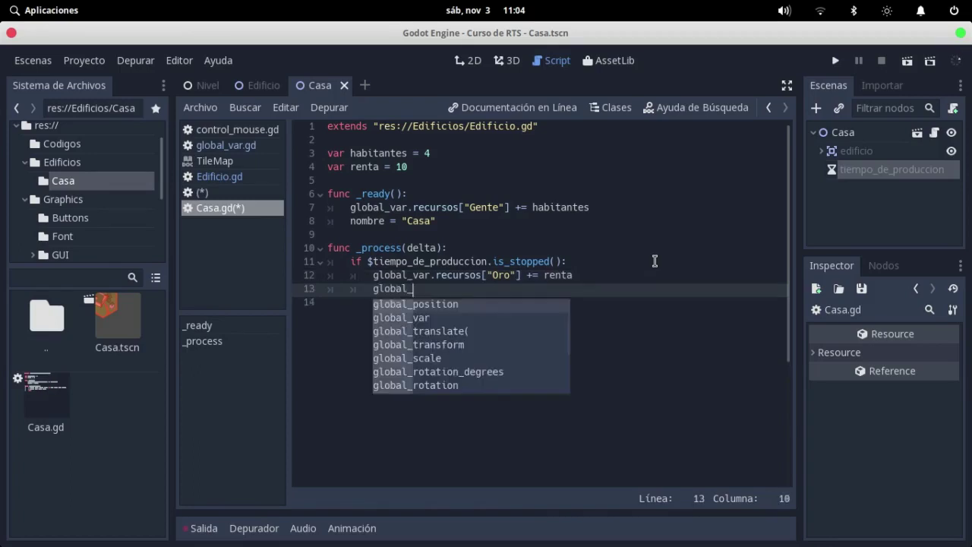
type("var.recu")
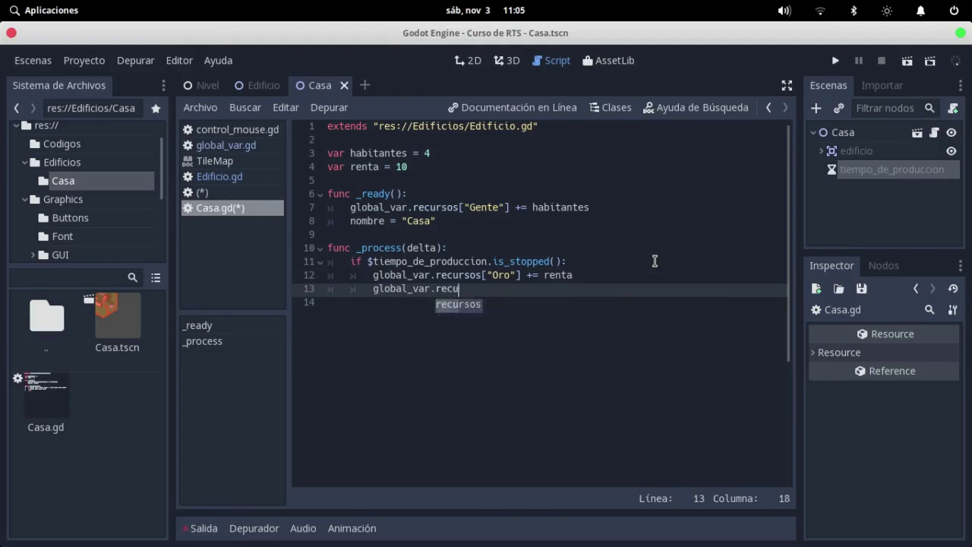
key("Return")
type("[]")
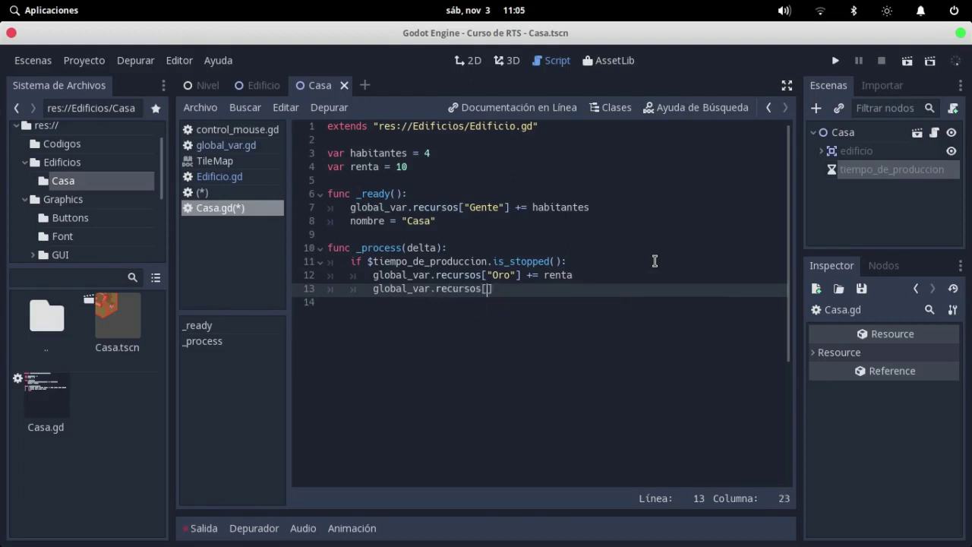
type("\"Pan")
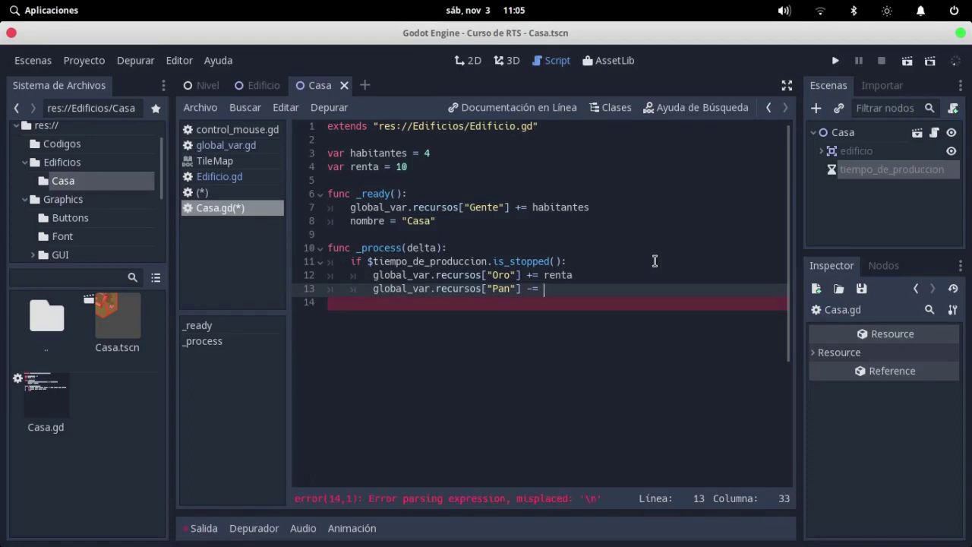
type("20")
Step: Save, then restart the timer with $tiempo_de_produccion.start() in the if body
key("ctrl+s")
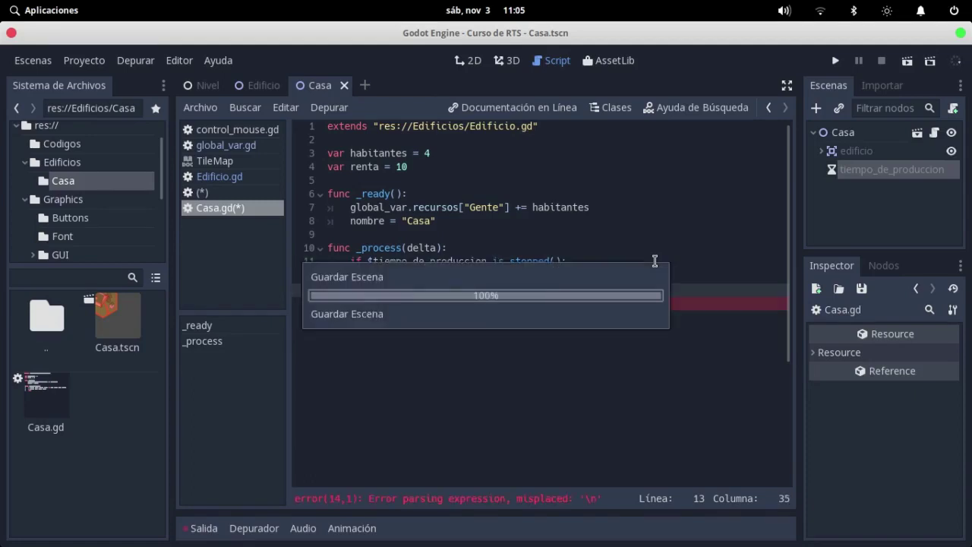
key("Return")
type("$")
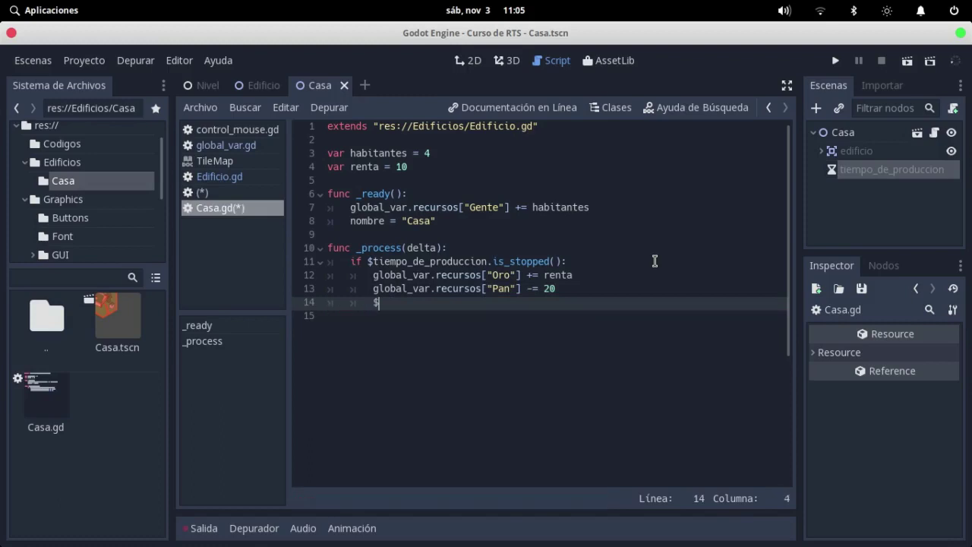
type("tiem")
key("Return")
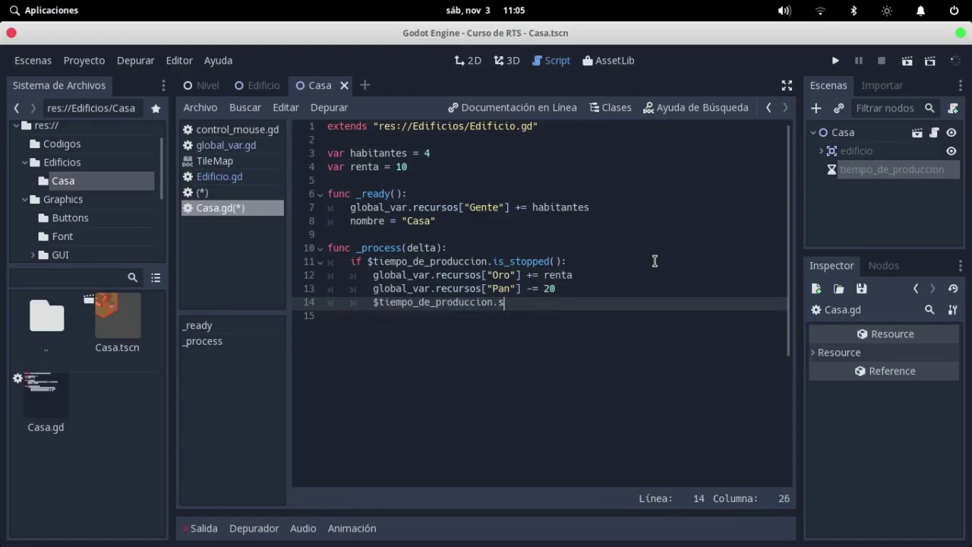
type("t")
key("Return")
Step: Review the if body lines, save the script again, and move to line 9
key("shift+Up")
key("shift+Up")
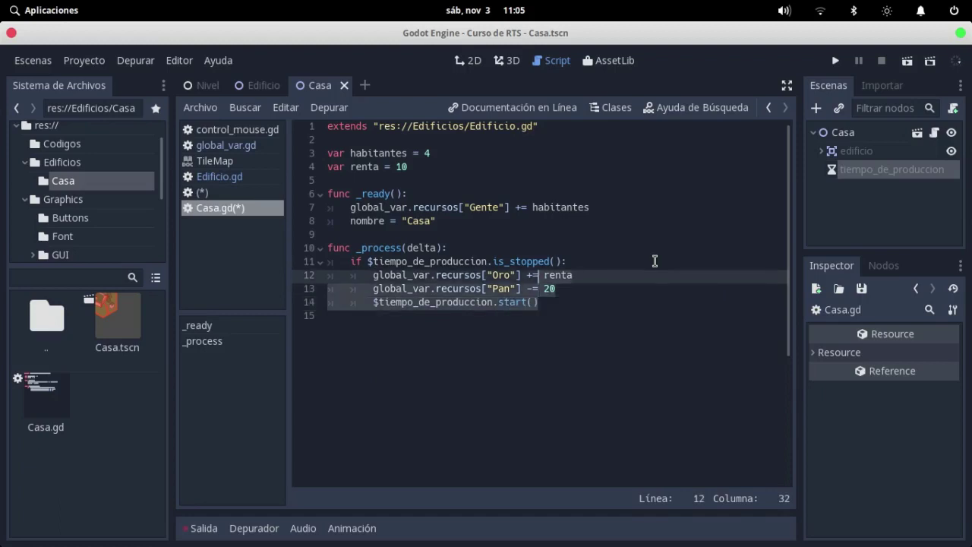
key("shift+Up")
key("shift+Down")
key("shift+Down")
key("shift+Up")
key("shift+Up")
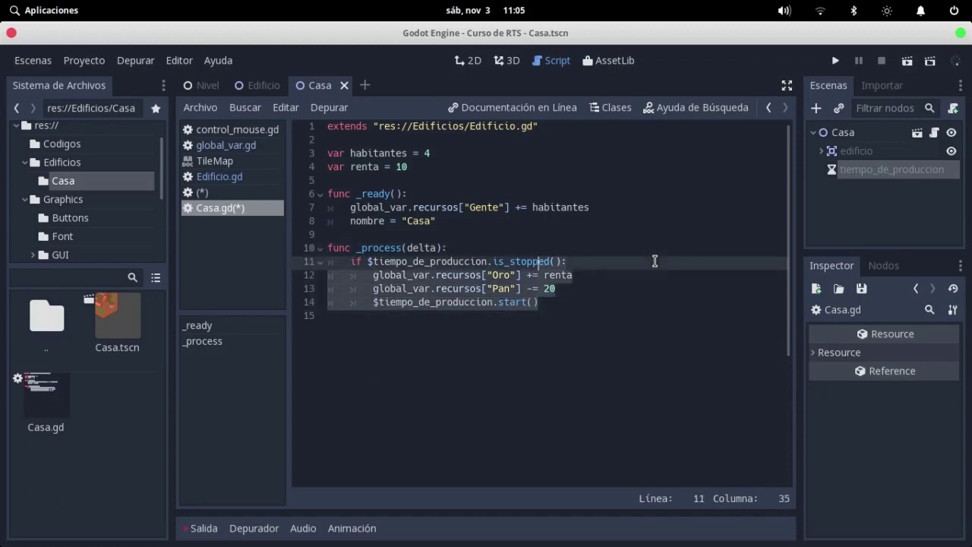
key("Up")
key("Down")
key("ctrl+s")
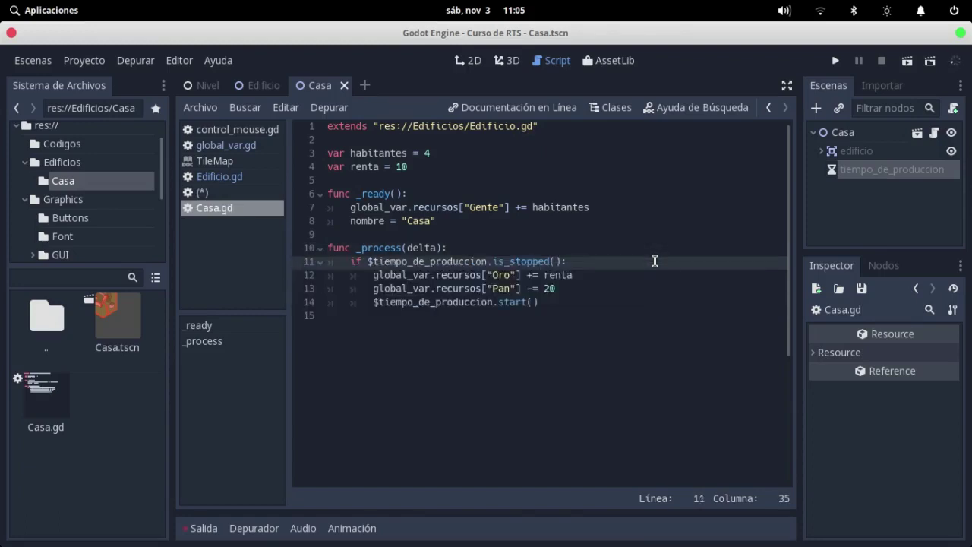
left_click(577, 234)
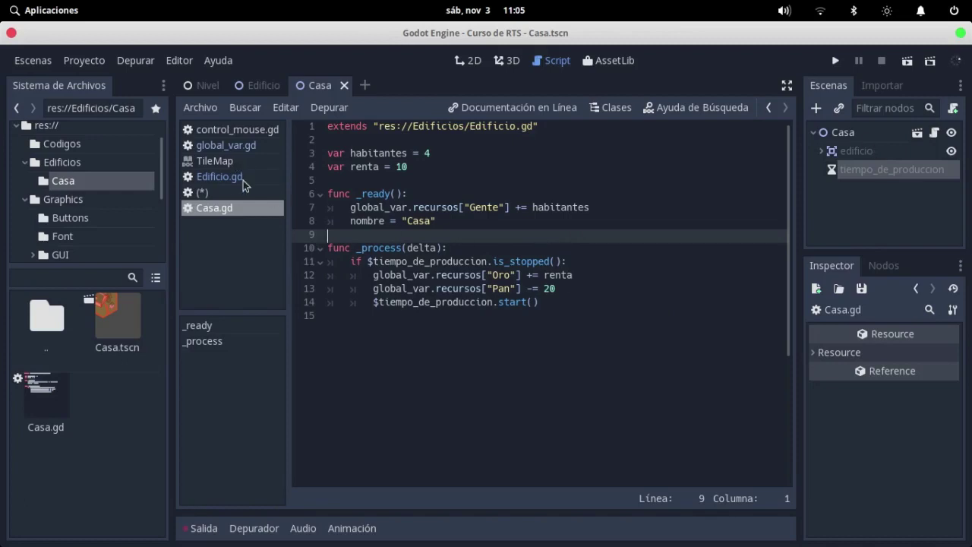
Step: Review the resources dictionary in global_var.gd
left_click(232, 145)
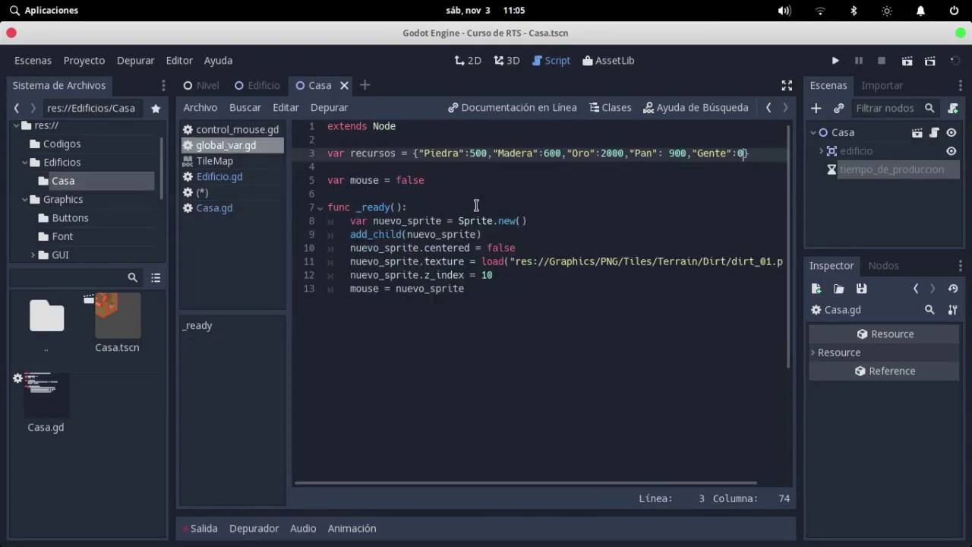
left_click(493, 172)
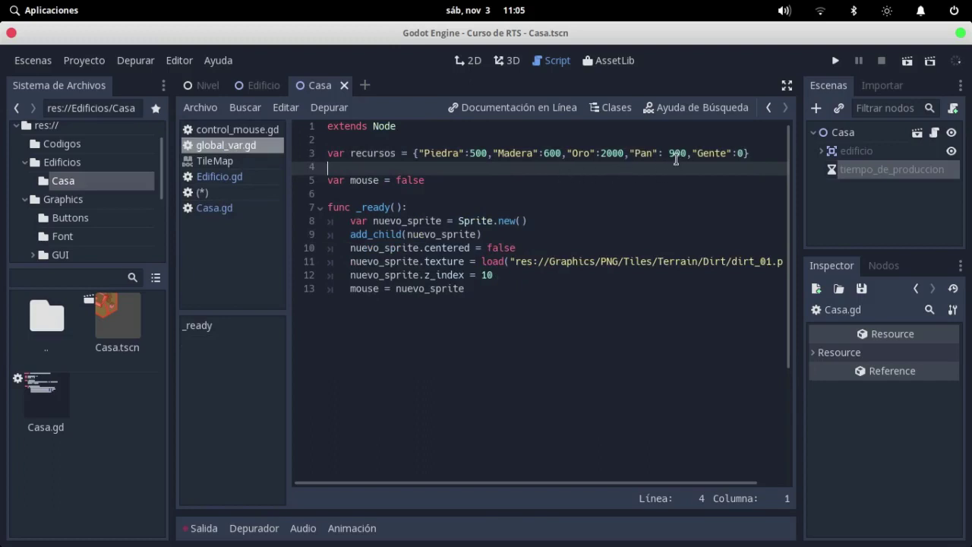
left_click(676, 156)
left_click(647, 179)
left_click(599, 167)
Step: Open and close the TileMap help page, then close the Casa scene
left_click(247, 161)
middle_click(248, 158)
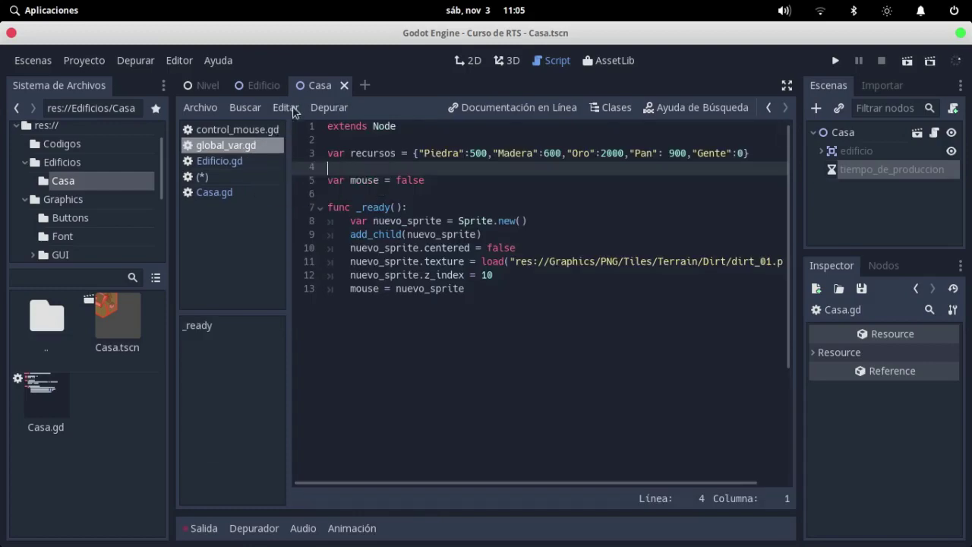
left_click(346, 88)
Step: Close the Edificio scene and switch to the 2D view of the Nivel map
left_click(292, 87)
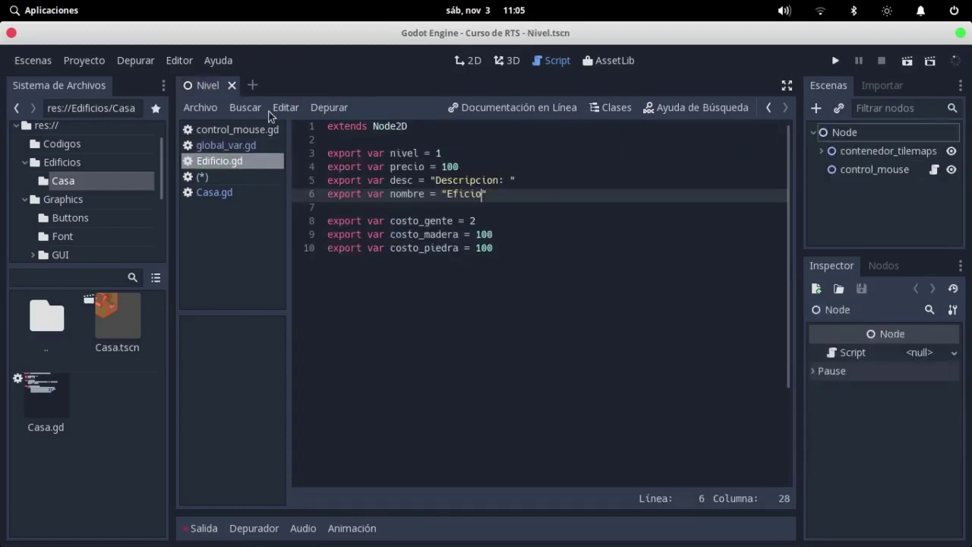
left_click(473, 61)
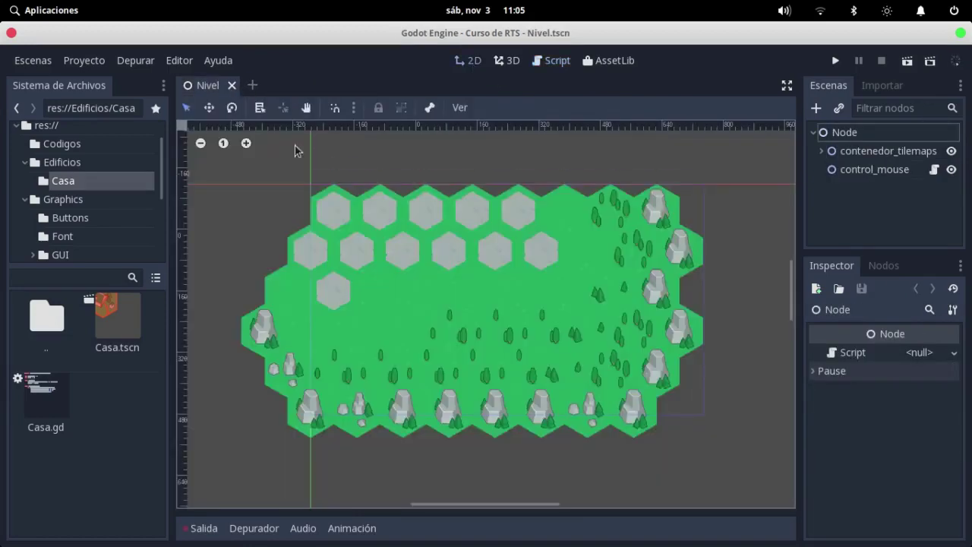
scroll(416, 278, "down", 2)
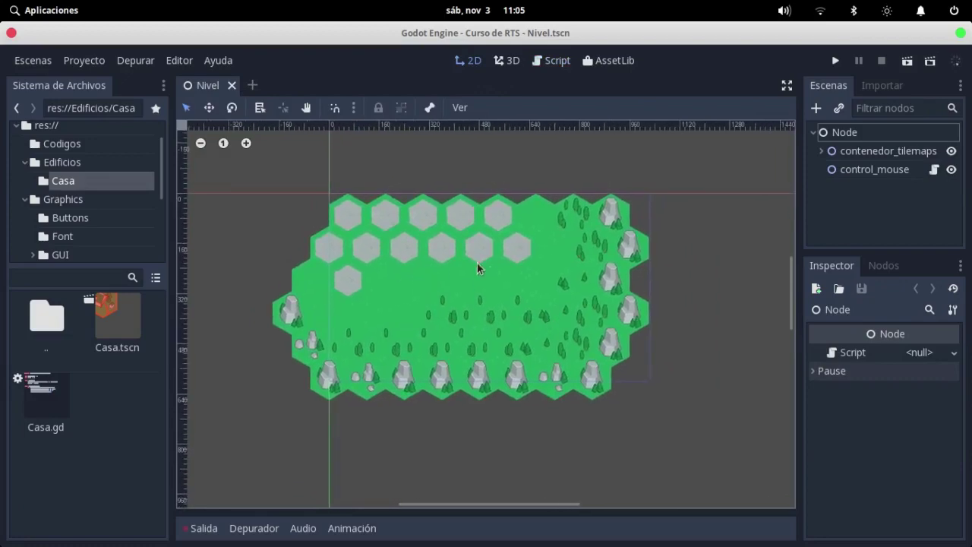
scroll(478, 266, "up", 1)
Step: Add a Node2D child to the root Node and rename it edificios
left_click(836, 134)
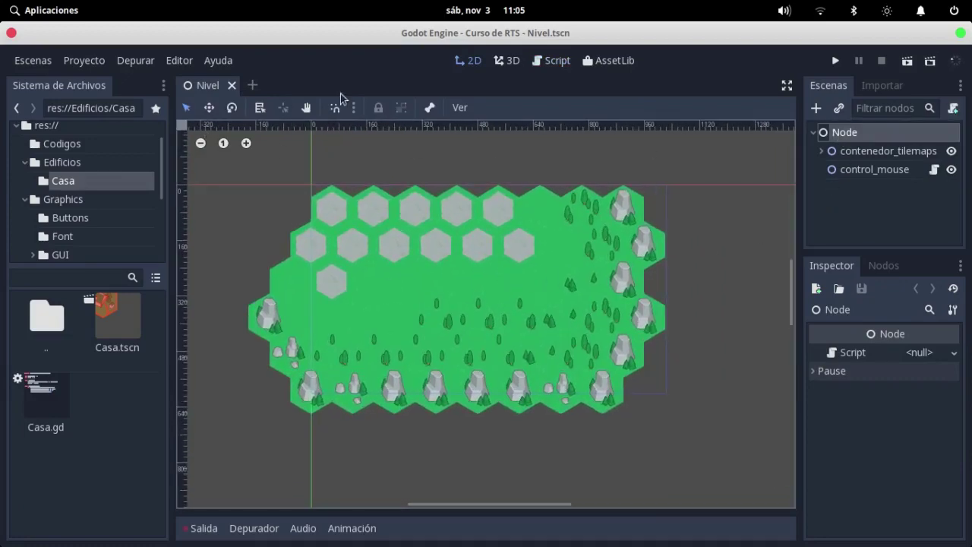
key("ctrl+a")
type("N")
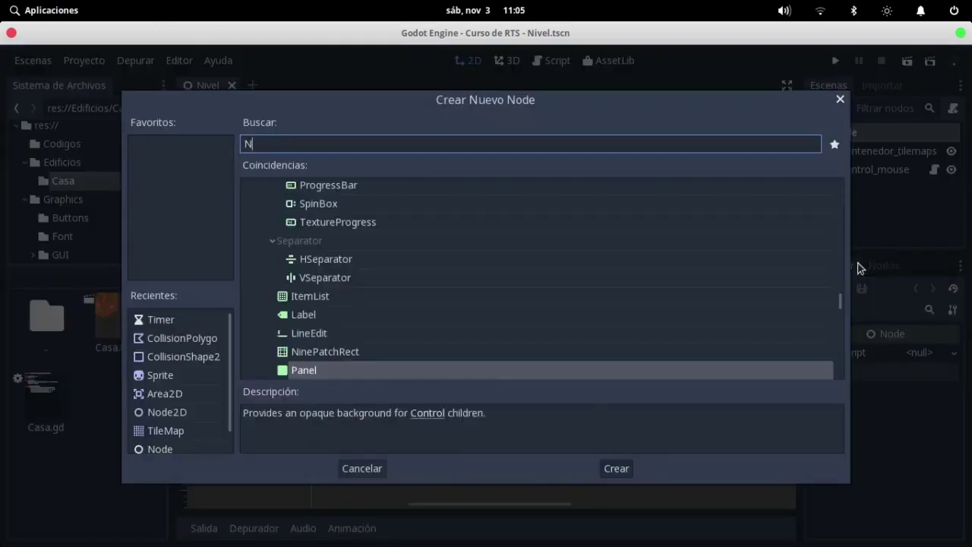
type("ode2D")
key("Return")
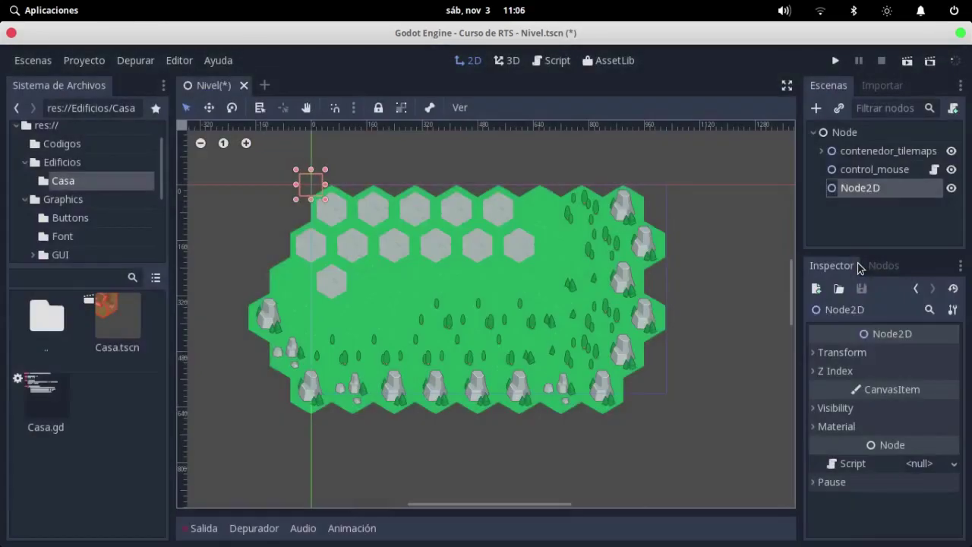
double_click(904, 189)
type("edificios")
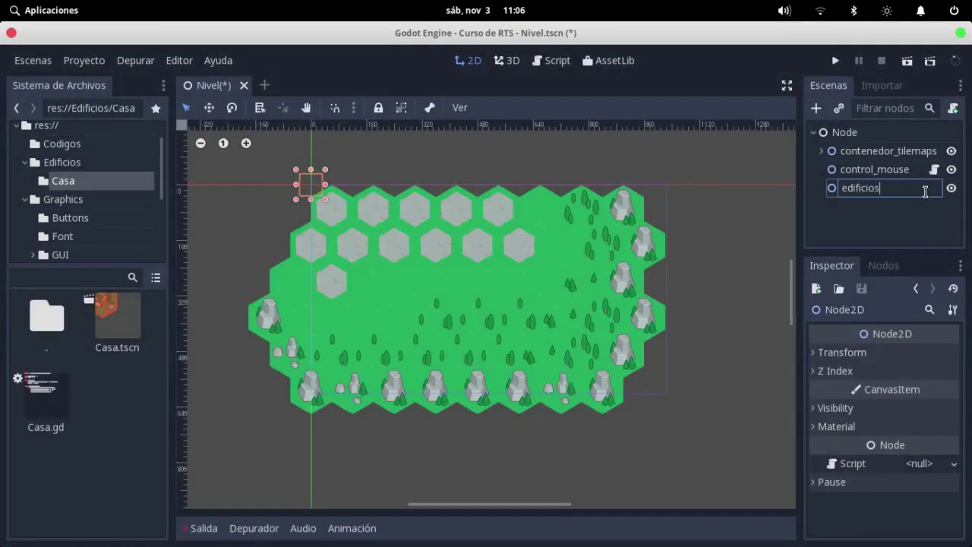
key("Return")
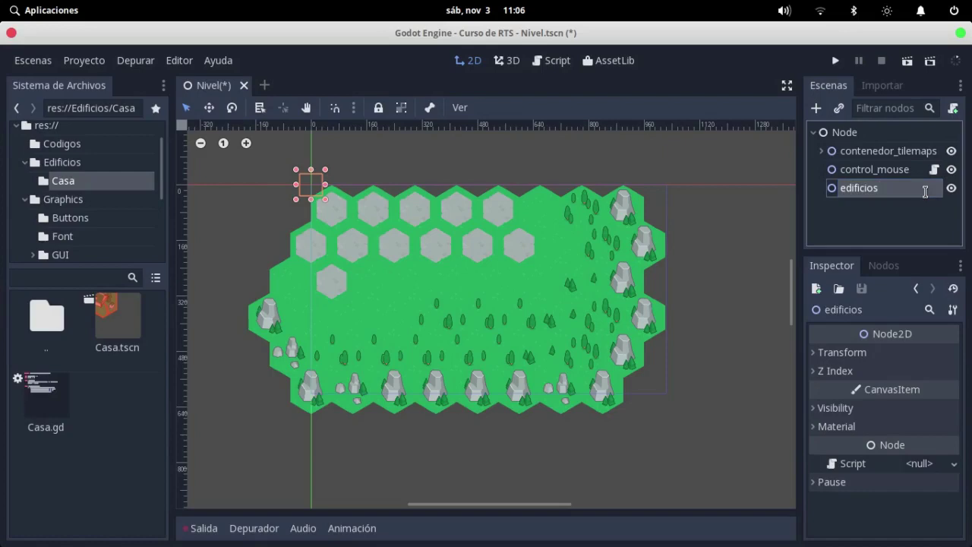
Step: Instance res://Edificios/Casa/Casa.tscn as a child of edificios
left_click(840, 111)
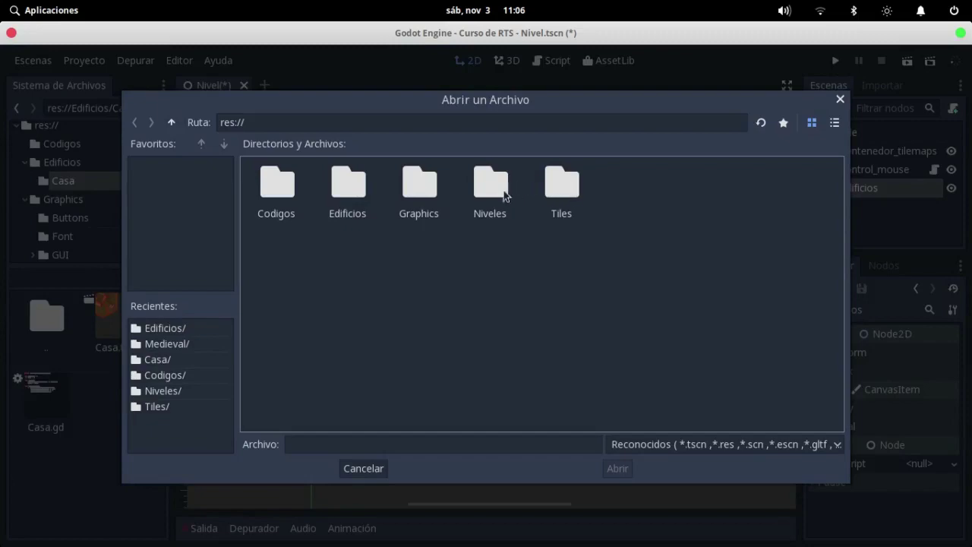
double_click(357, 189)
double_click(283, 194)
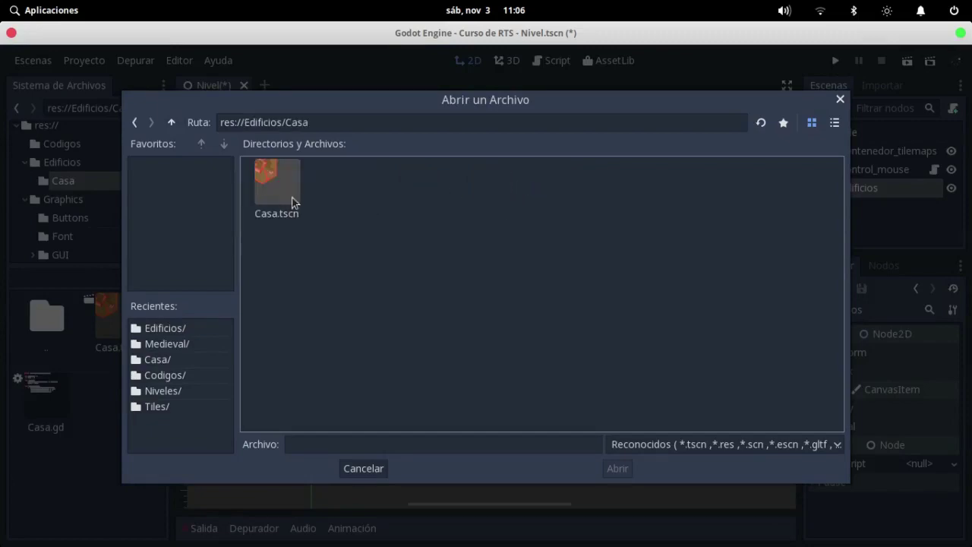
double_click(294, 201)
scroll(349, 208, "up", 5)
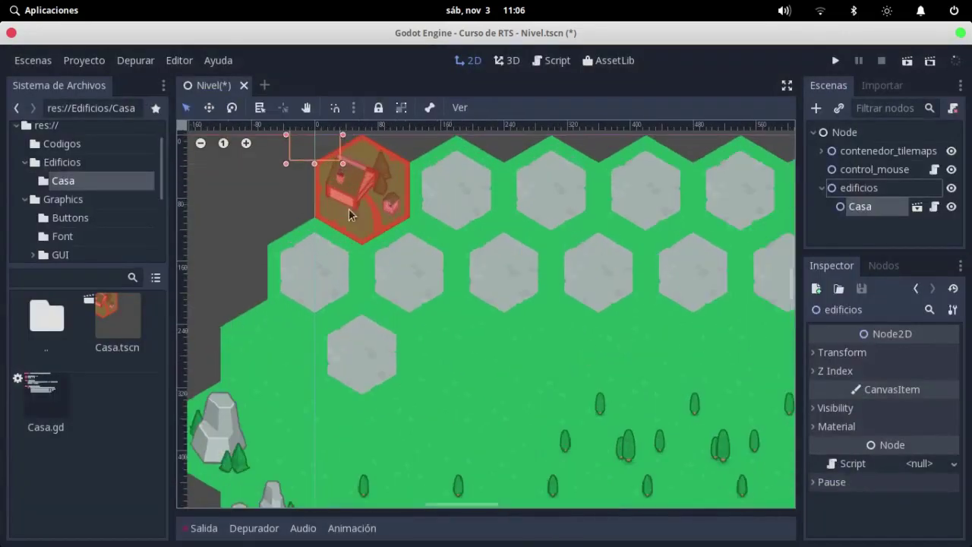
scroll(353, 206, "down", 4)
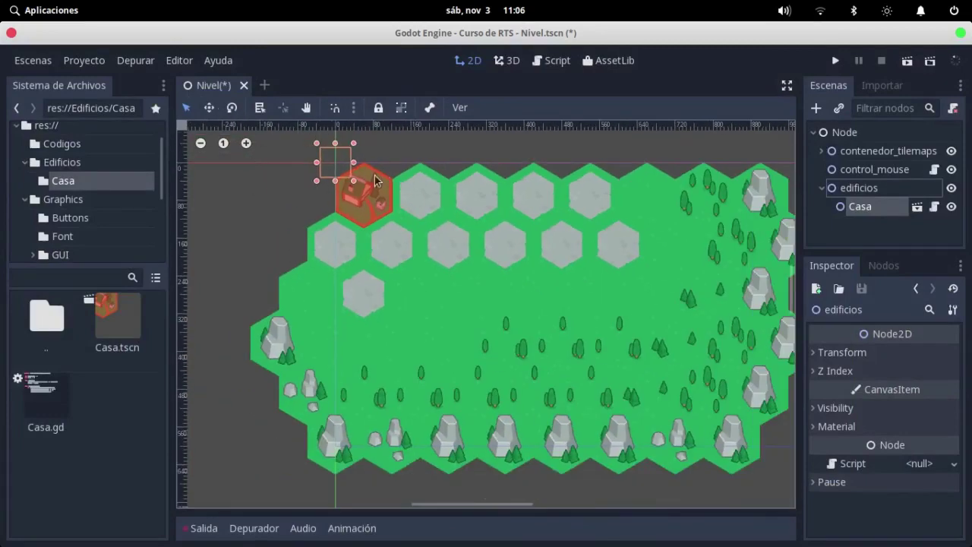
Step: Try moving the house onto the hex below, then cancel the move
key("w")
mouse_move(364, 186)
left_mouse_down()
mouse_move(362, 215)
mouse_move(423, 264)
left_mouse_up()
key("Escape")
scroll(449, 228, "down", 1)
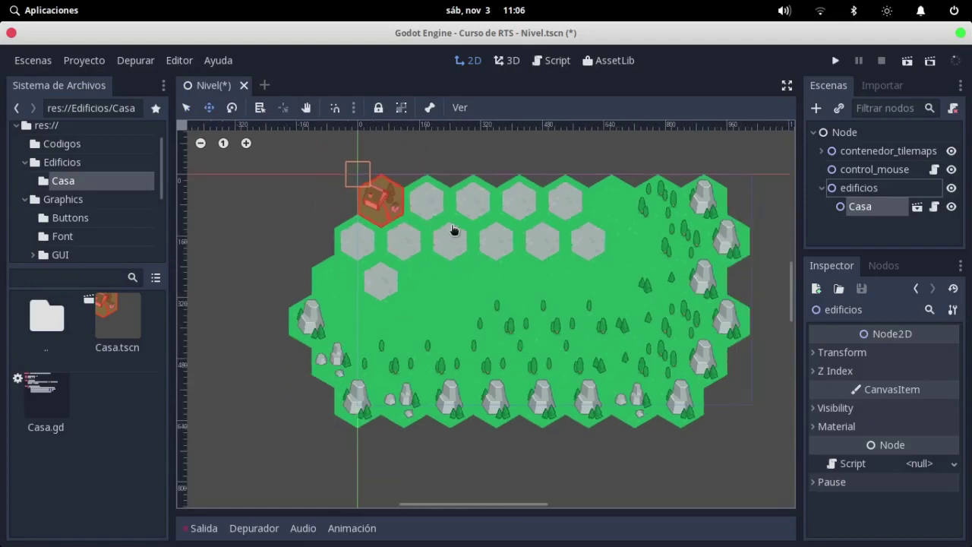
scroll(488, 223, "down", 1)
Step: Check the terrenos tilemap's cell size (60, 104), then select the Casa instance
left_click(822, 151)
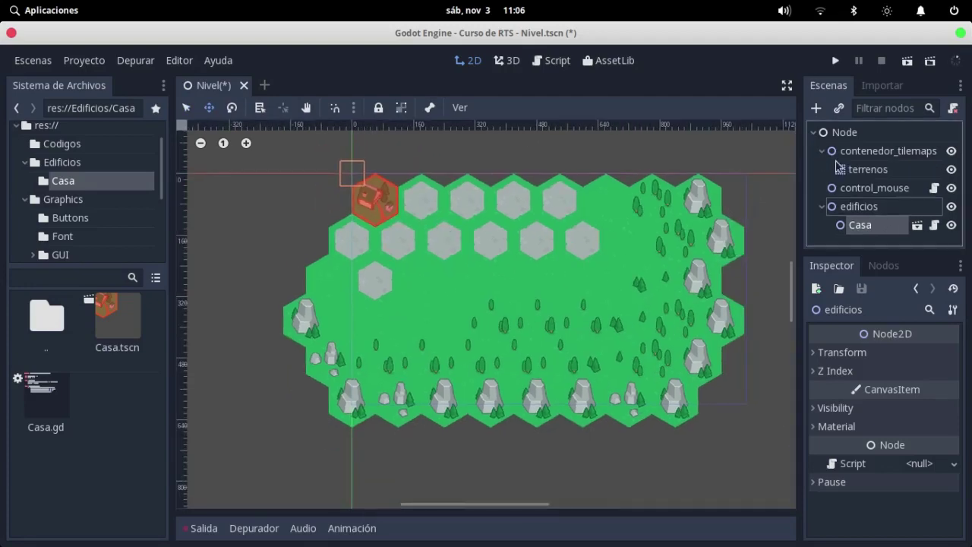
left_click(869, 169)
left_click(915, 409)
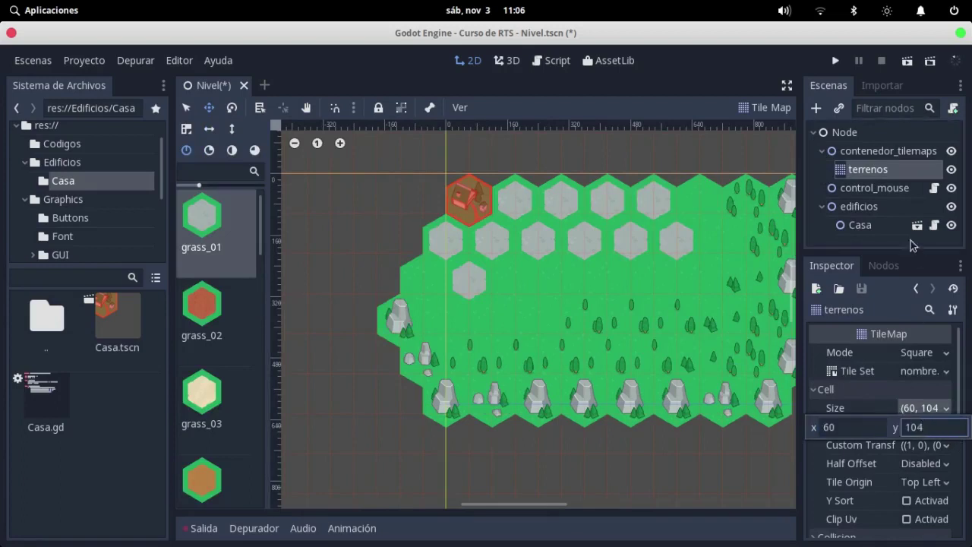
left_click(869, 193)
left_click(869, 187)
left_click(878, 210)
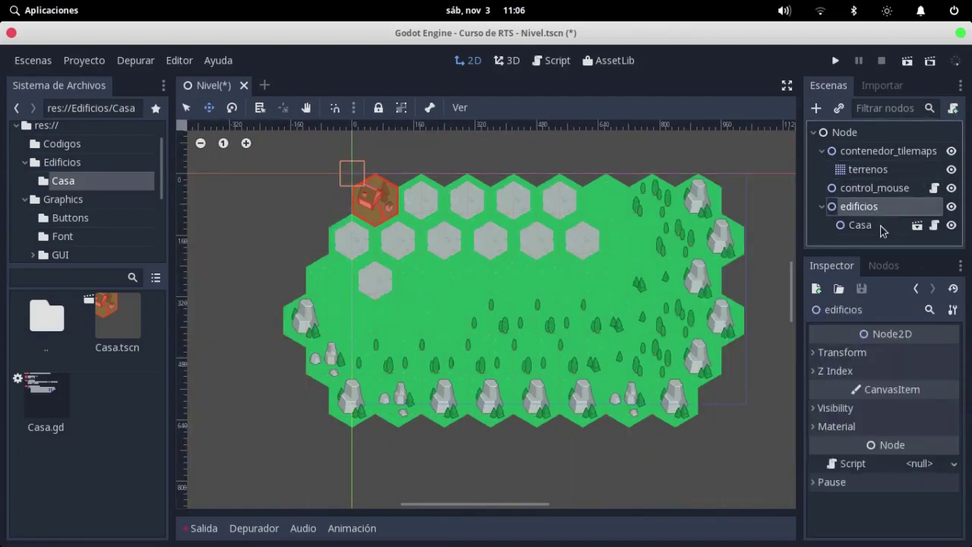
left_click(880, 226)
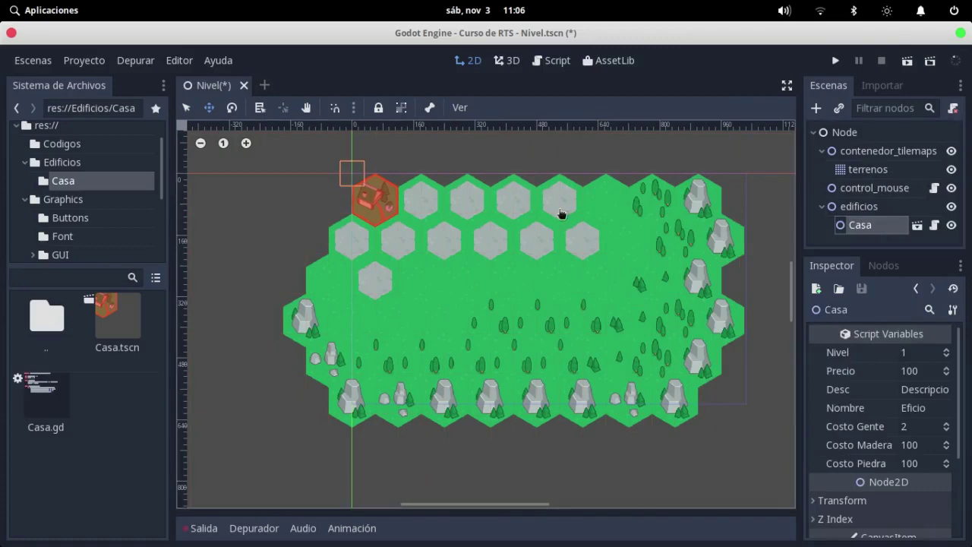
Step: Enable Use Snap and set the grid step to 60 × 104 px in Configurar Ajuste
left_click(336, 113)
left_click(353, 107)
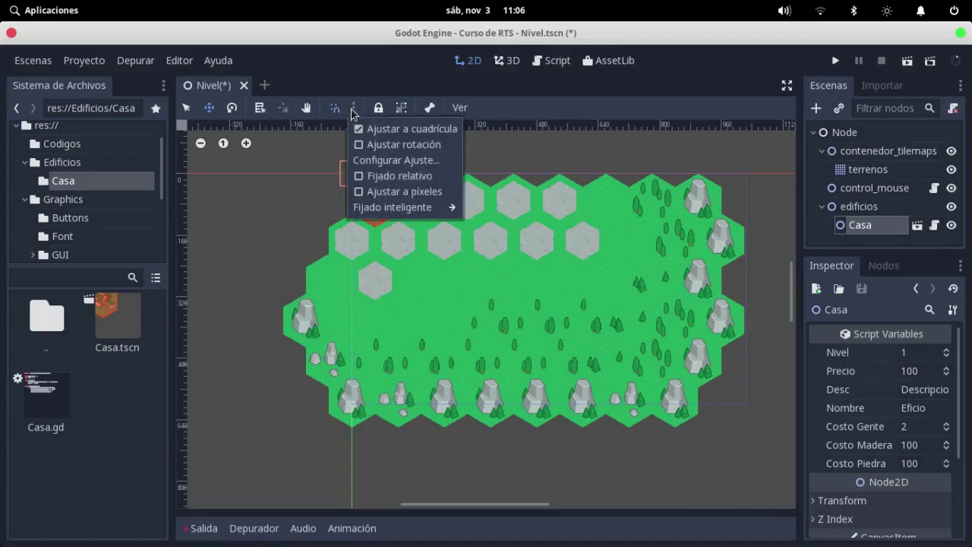
left_click(395, 163)
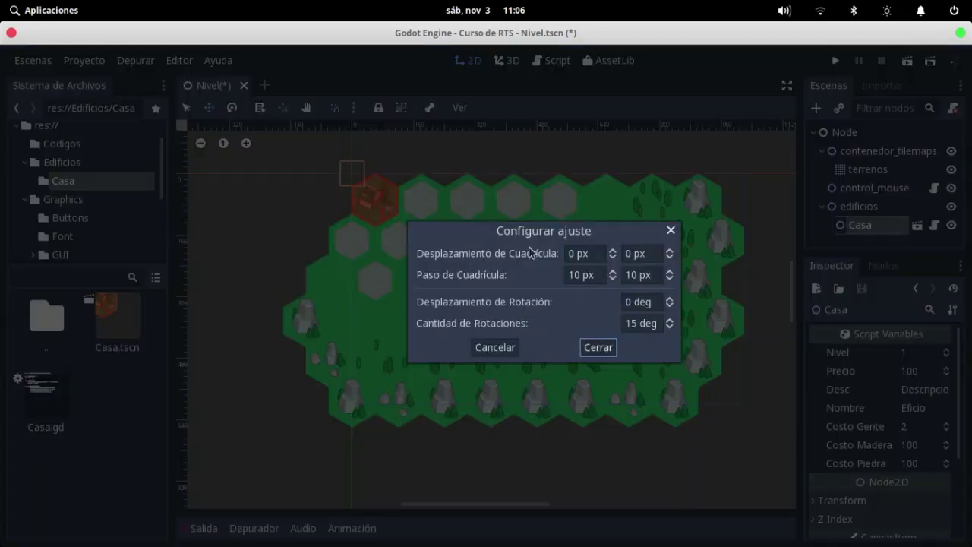
double_click(574, 275)
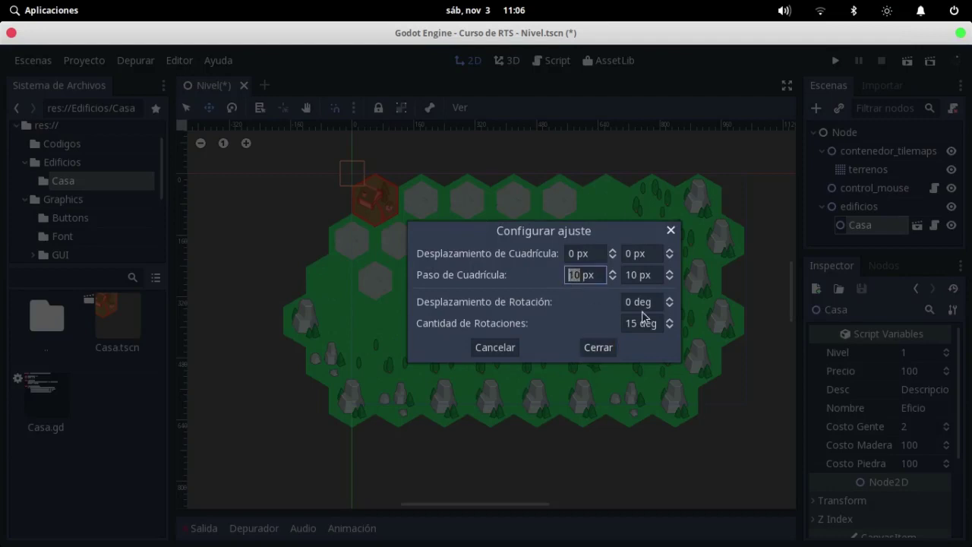
type("60")
key("Tab")
key("BackSpace")
key("BackSpace")
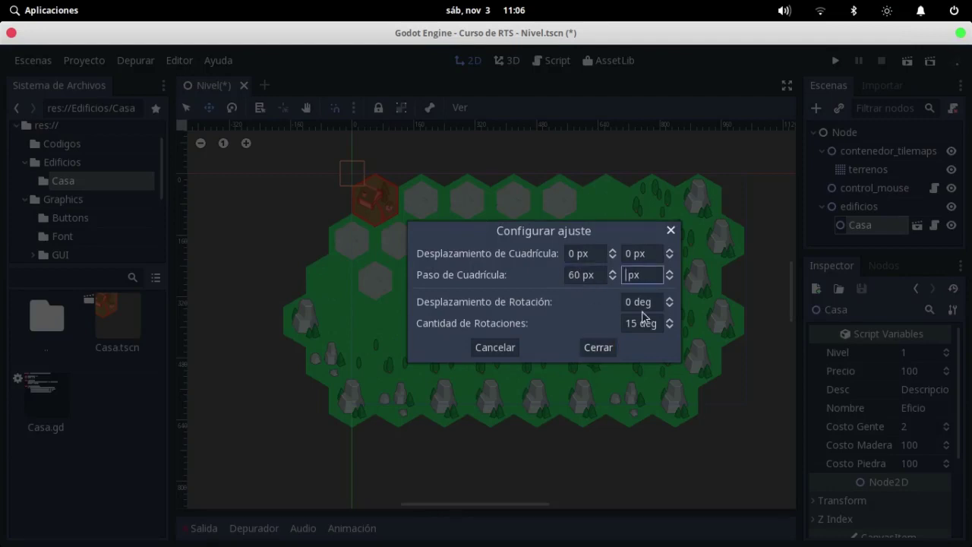
type("104")
left_click(599, 347)
Step: Snap the Casa house onto the top-left hex and save the Nivel scene
scroll(360, 217, "up", 2)
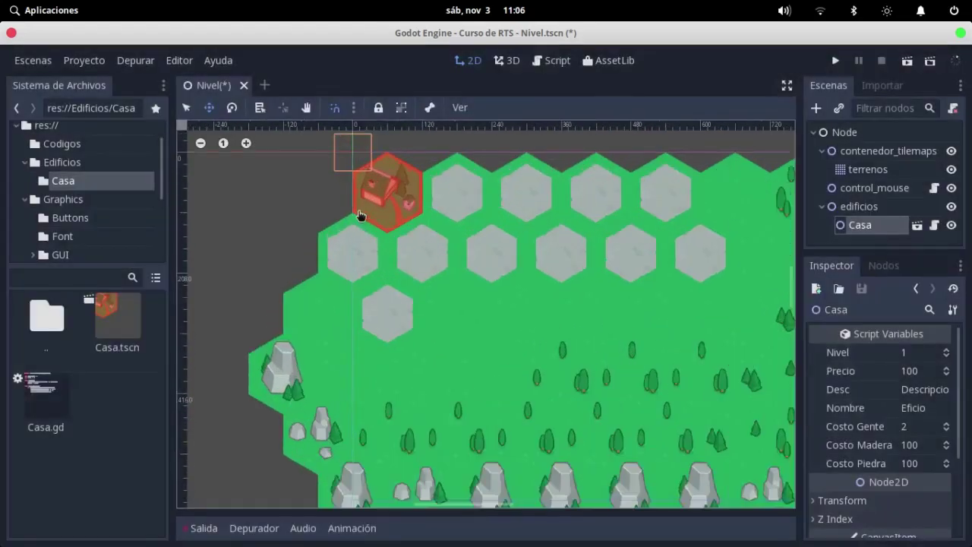
scroll(362, 175, "up", 1)
scroll(362, 175, "down", 1)
scroll(369, 174, "down", 1)
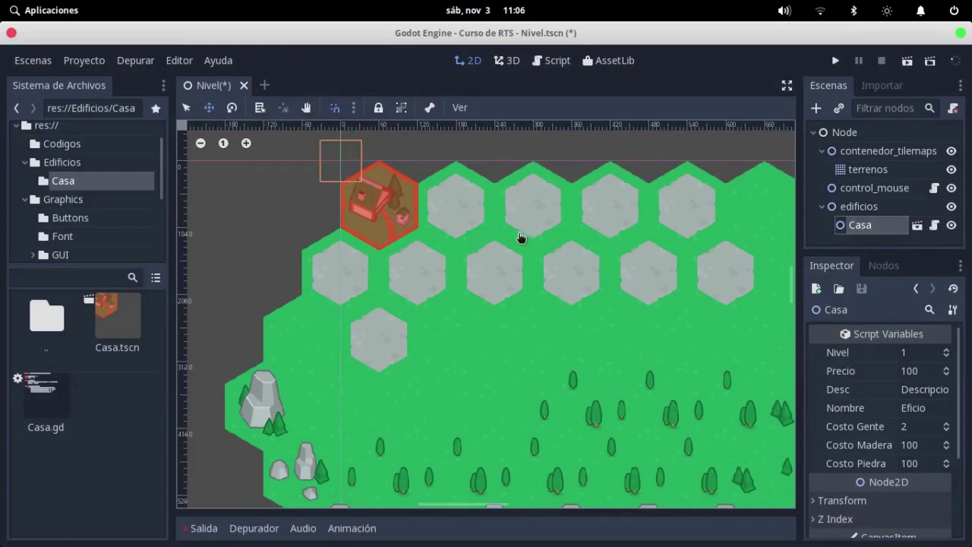
mouse_move(388, 213)
left_mouse_down()
mouse_move(516, 283)
mouse_move(382, 215)
left_mouse_up()
scroll(382, 217, "down", 2)
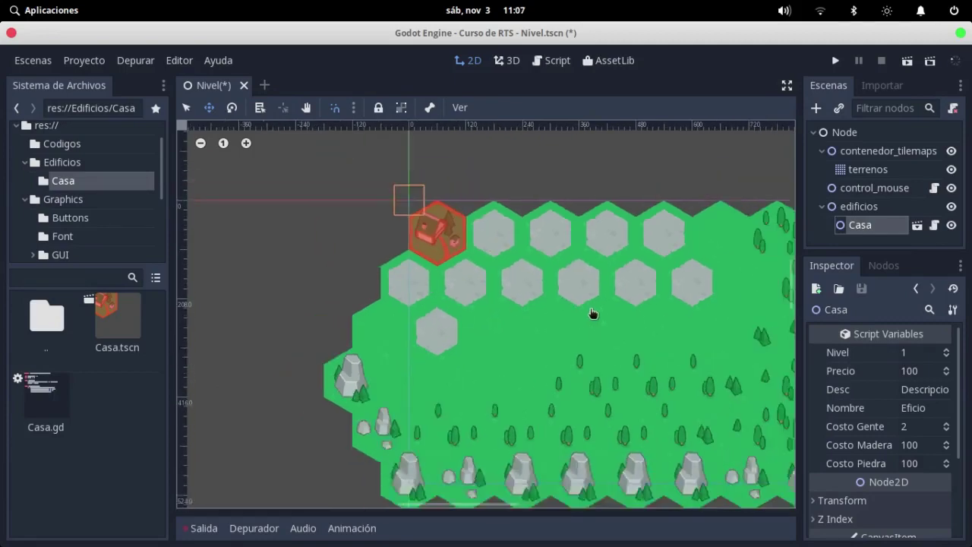
key("ctrl+s")
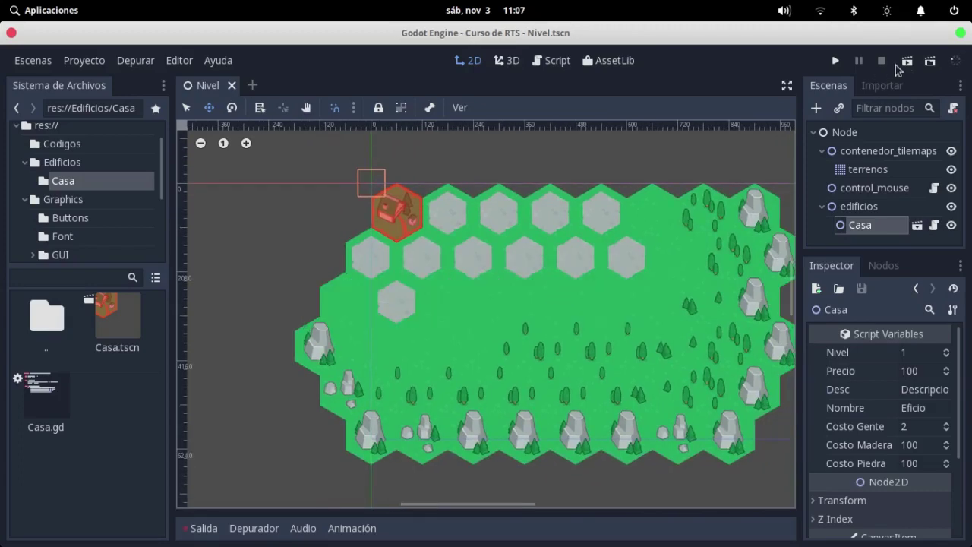
key("ctrl+s")
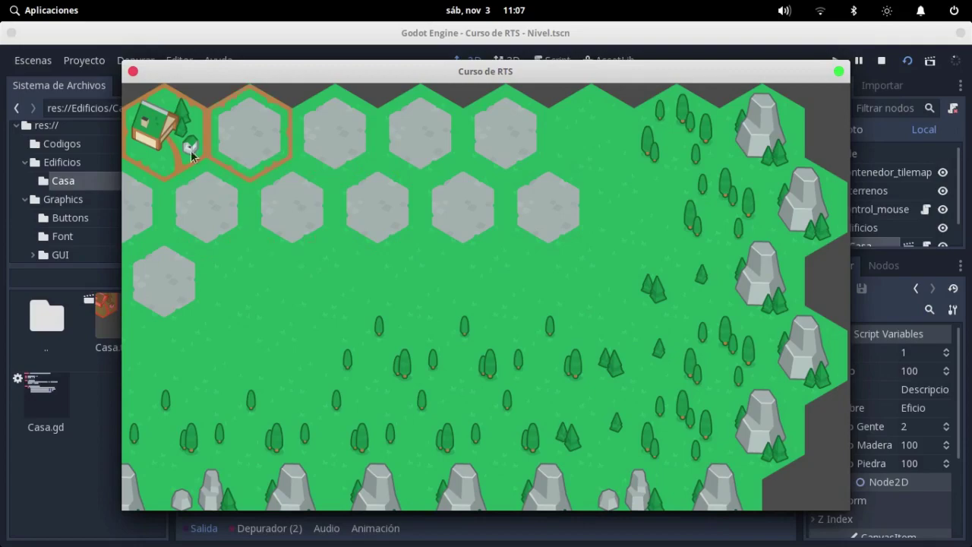
Step: Close the running Curso de RTS game window and zoom out on the canvas
left_click(133, 73)
scroll(625, 260, "down", 2)
scroll(499, 243, "down", 2)
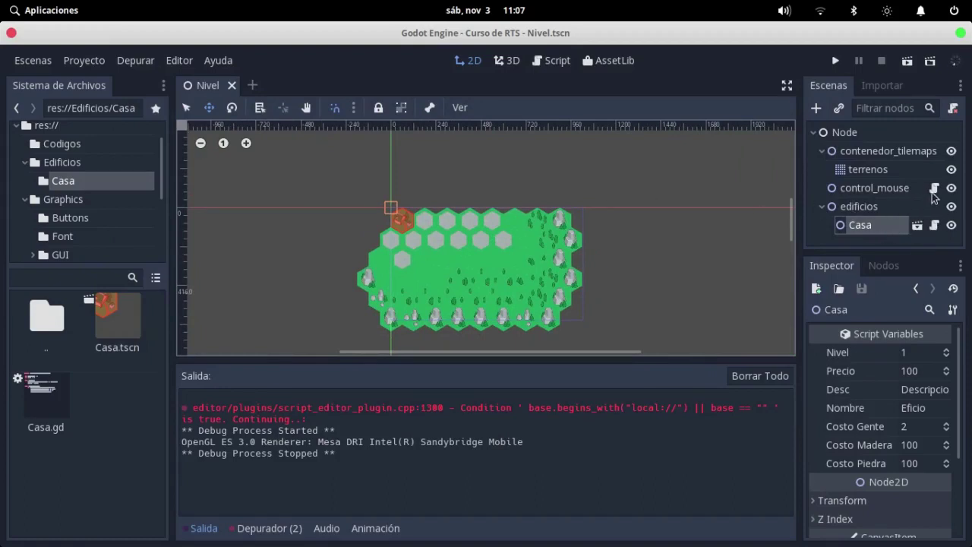
Step: Add print(global_var.recursos["Oro"]) on line 7 of control_mouse.gd and save
left_click(934, 188)
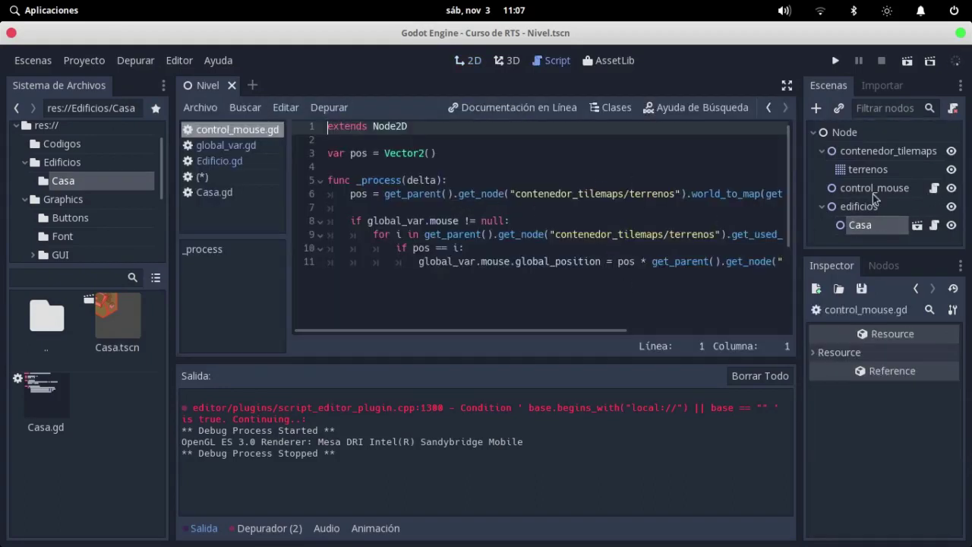
left_click(480, 211)
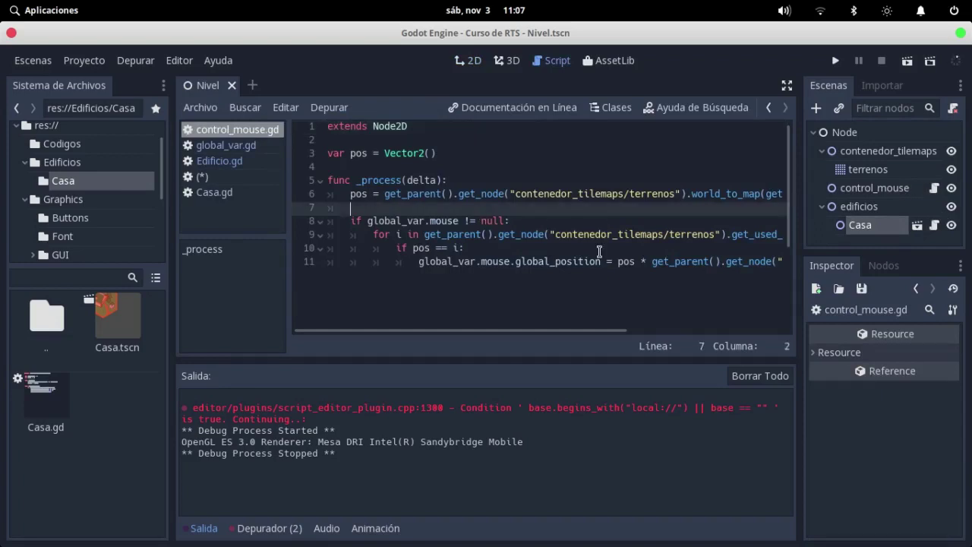
type("print()")
type("global_va")
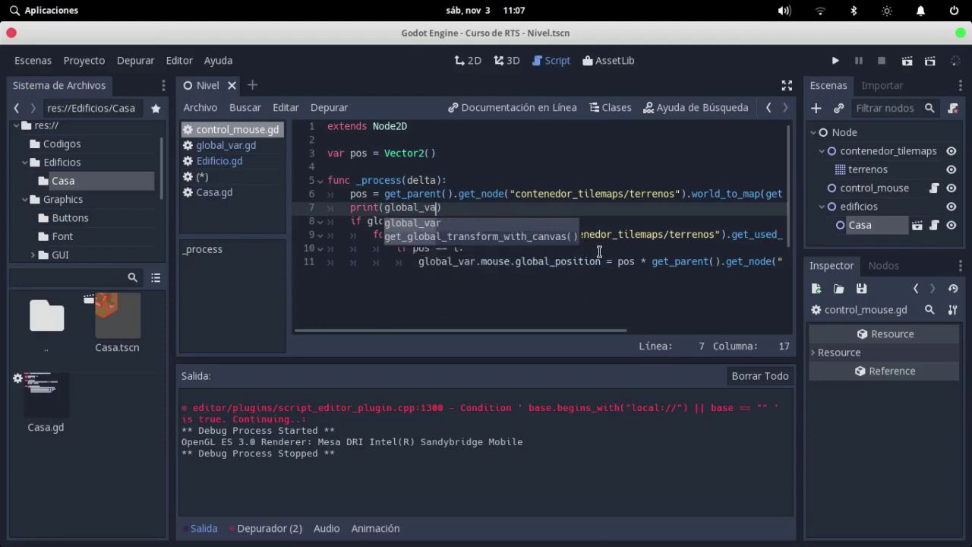
type("r.re")
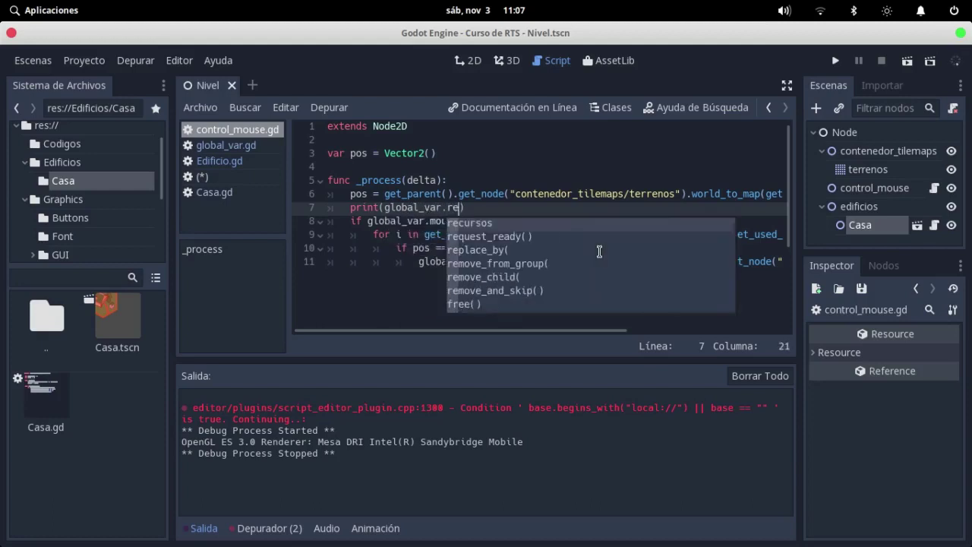
type("cursos[]")
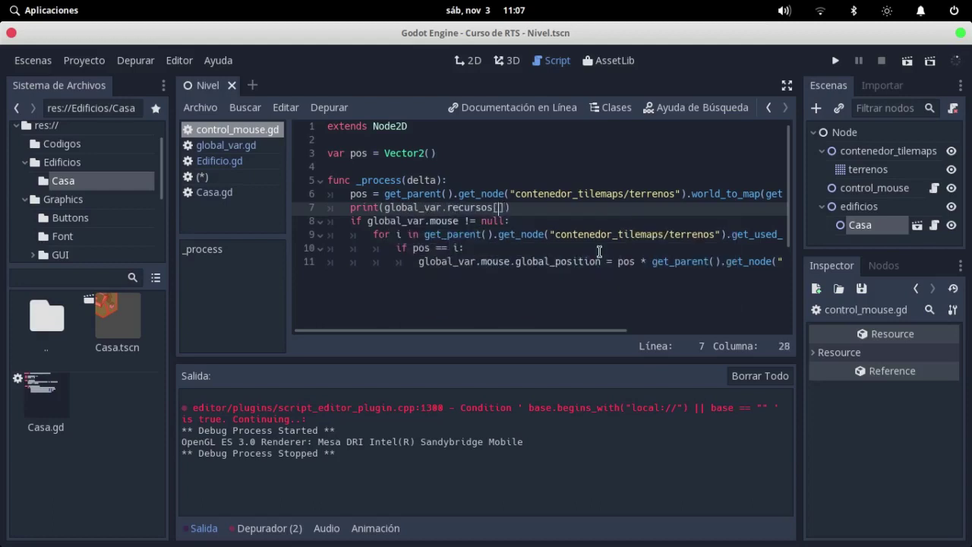
type("\"Oro\"")
key("Down")
key("ctrl+s")
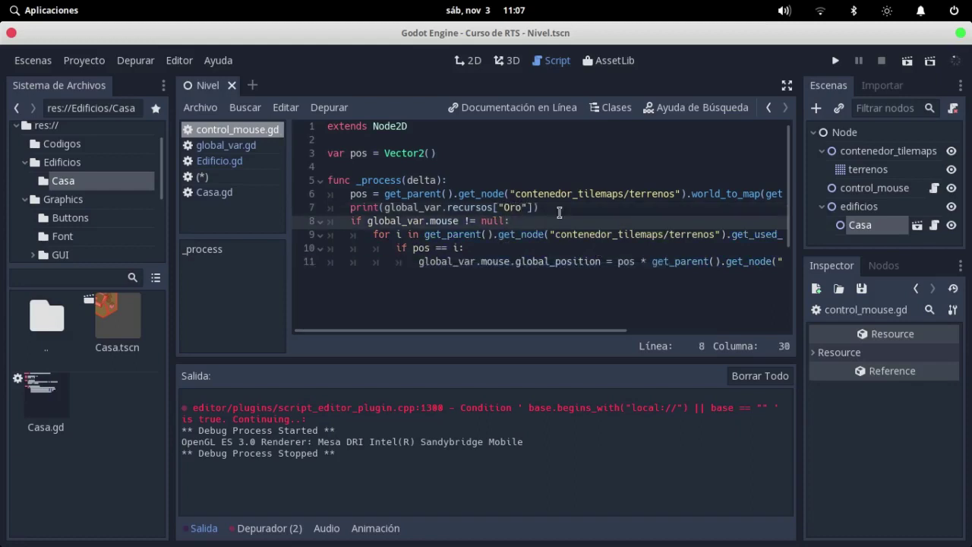
left_click(559, 212)
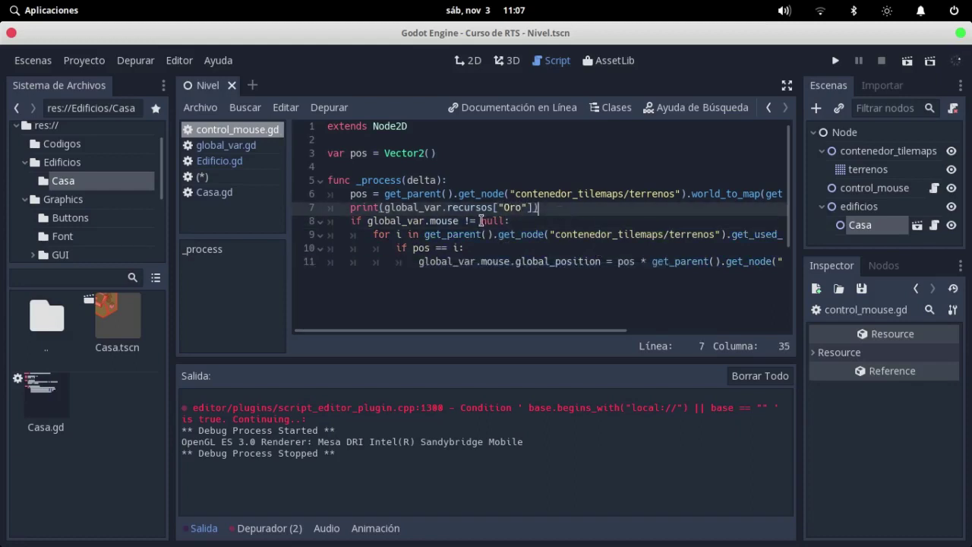
Step: Look through global_var.gd and Edificio.gd, then open Casa.gd
left_click(245, 148)
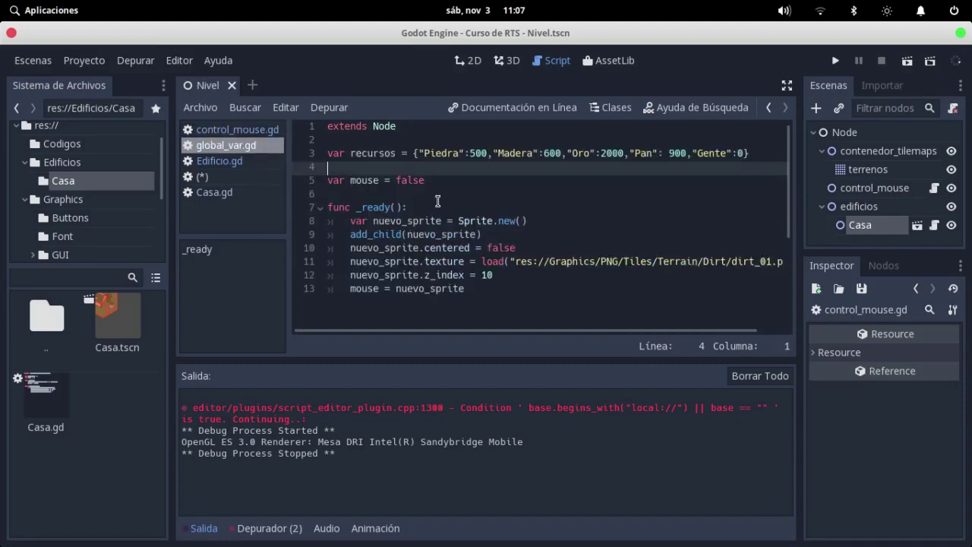
left_click(230, 163)
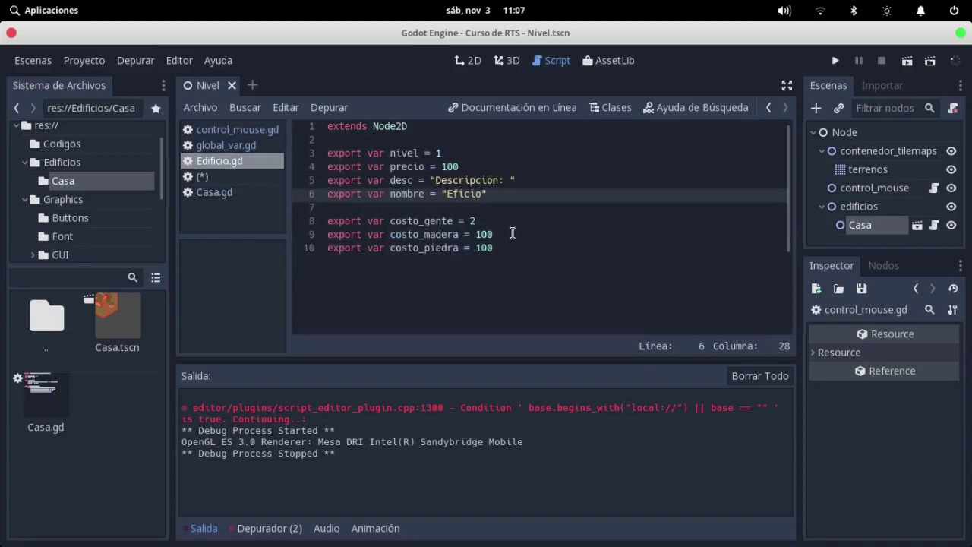
left_click(250, 192)
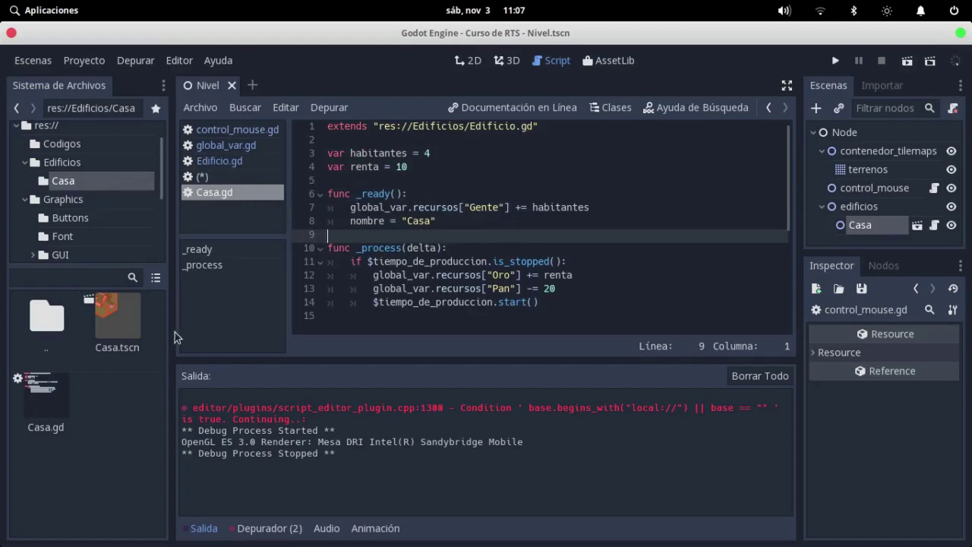
Step: Open Casa.tscn, set the tiempo_de_produccion timer's Wait Time to 4, and save
double_click(123, 331)
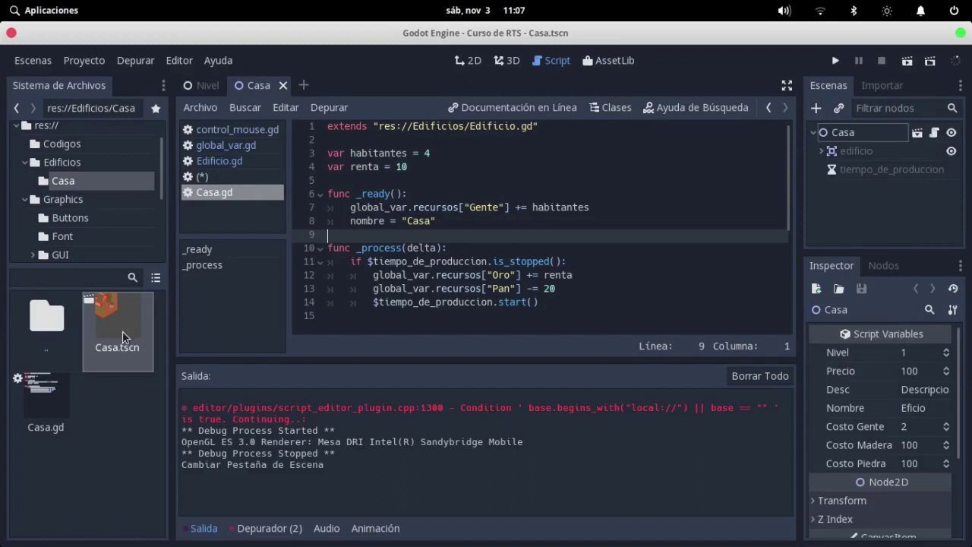
left_click(888, 169)
left_click(930, 372)
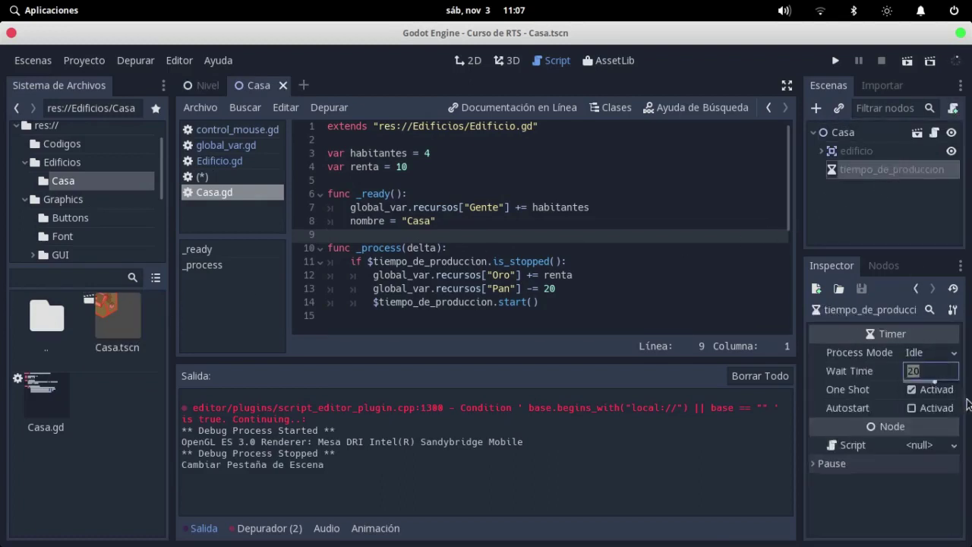
type("4")
key("Return")
key("ctrl+s")
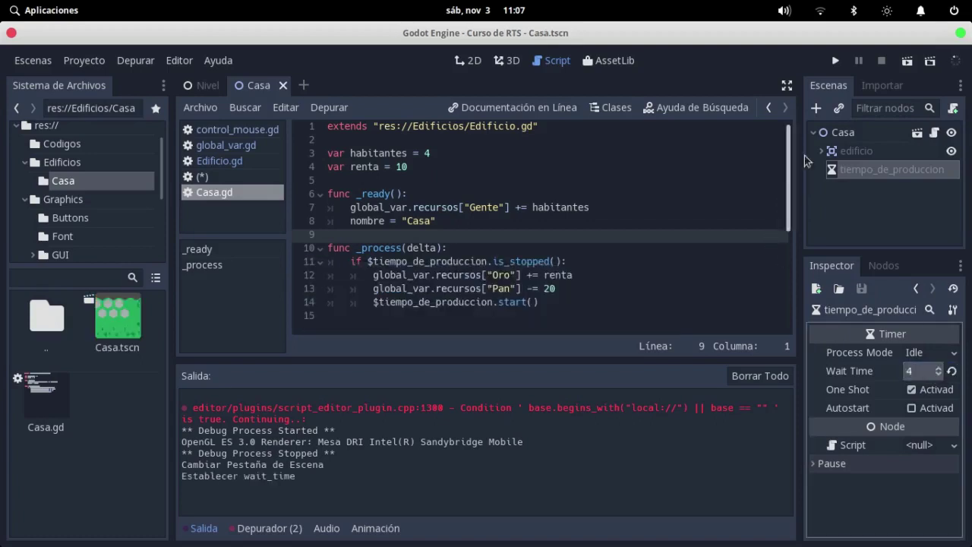
Step: Test-run the Casa scene, then close its game window
left_click(906, 67)
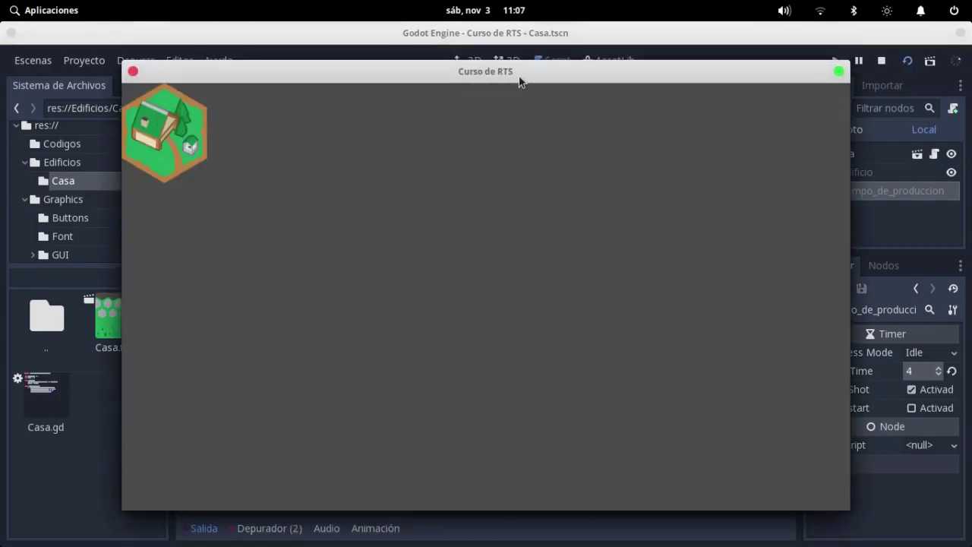
left_click_drag(520, 80, 698, 90)
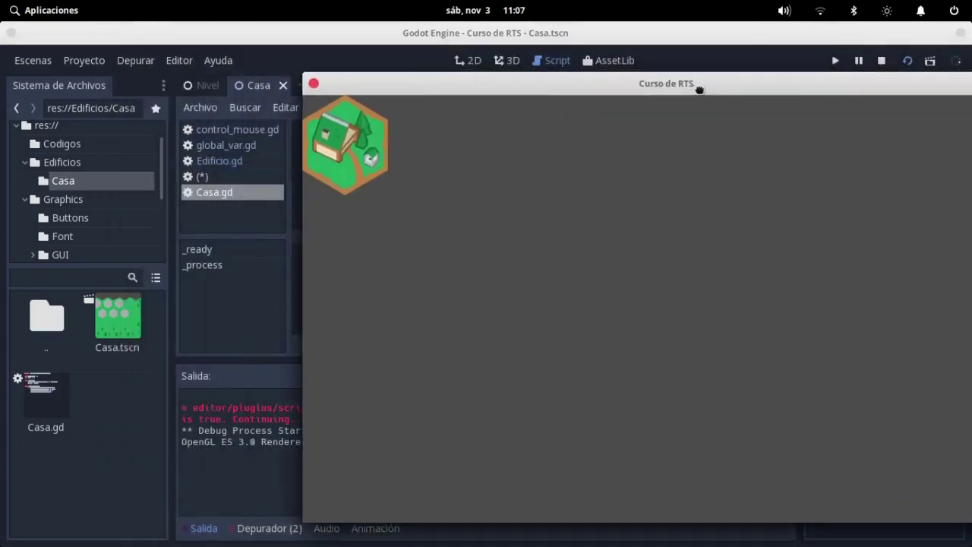
left_click(313, 83)
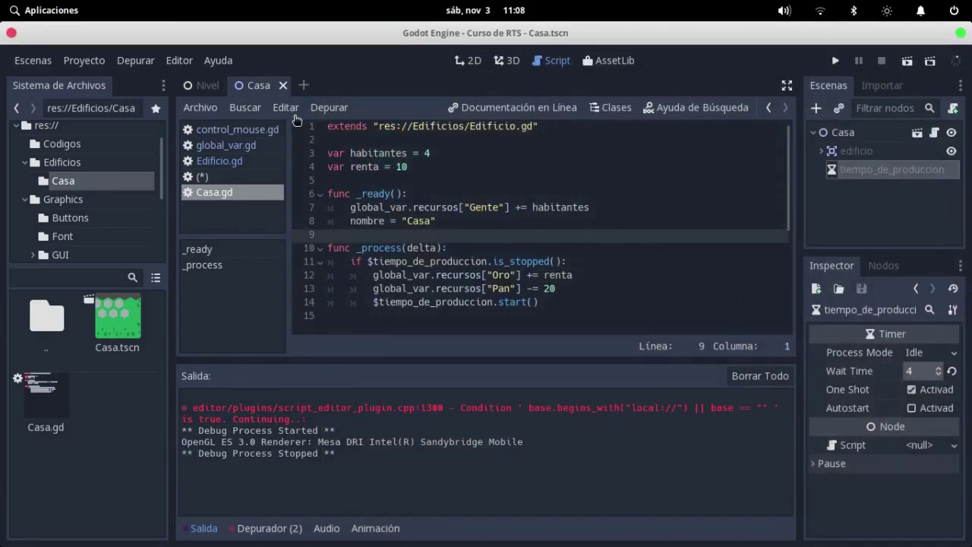
Step: Run the Nivel scene, watch Oro print up to 2040 in Salida, then close the game
left_click(207, 87)
left_click(907, 61)
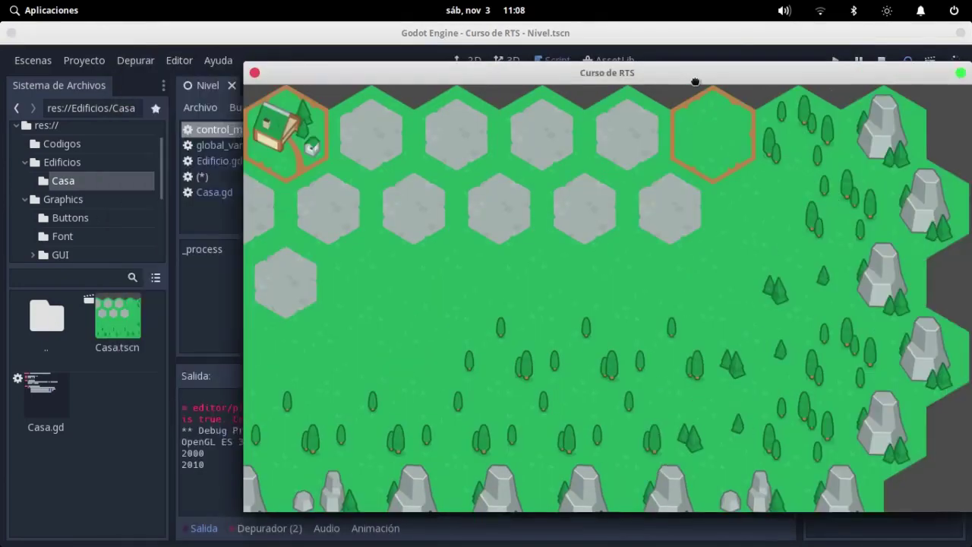
left_click_drag(695, 81, 719, 81)
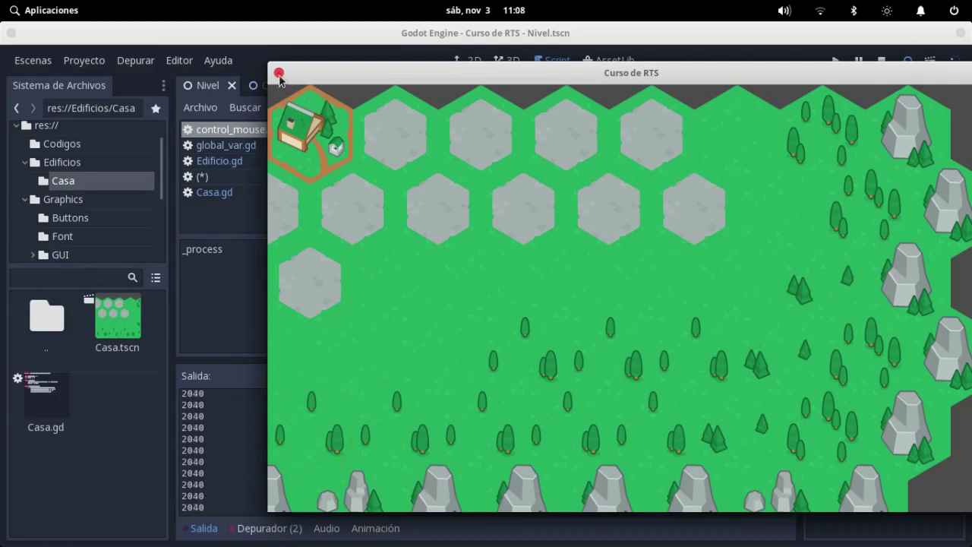
left_click(278, 73)
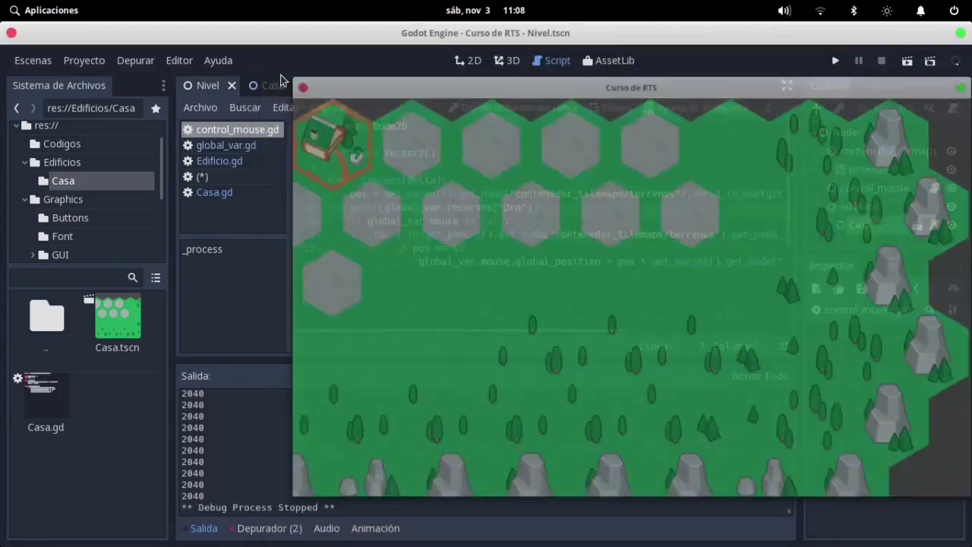
left_click(545, 222)
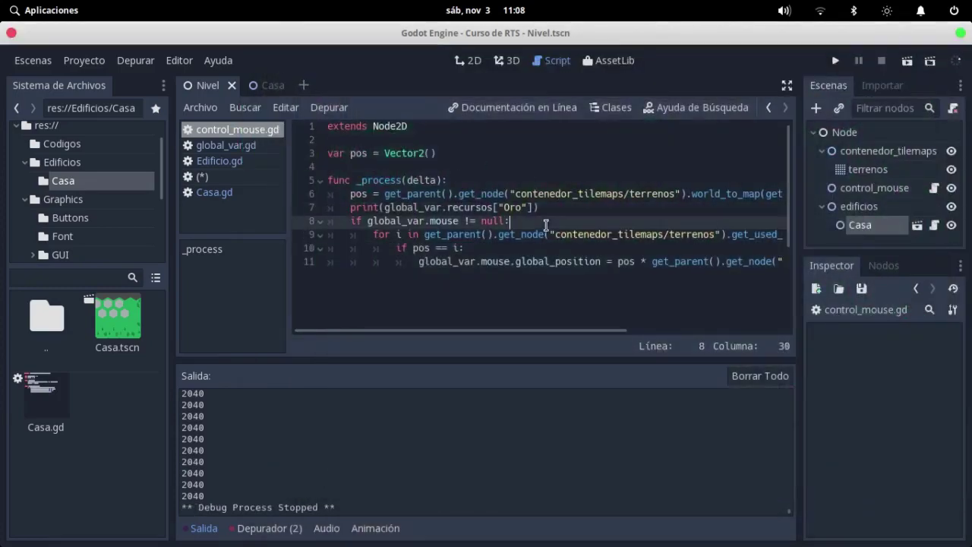
Step: Delete the Oro print line from control_mouse.gd and reselect the Casa node in Nivel
left_click(589, 199)
triple_click(597, 211)
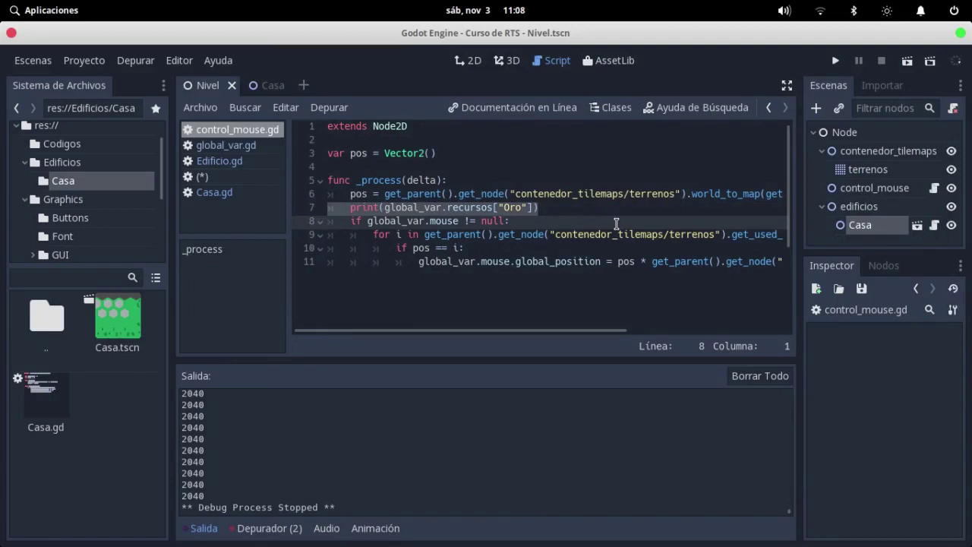
key("BackSpace")
key("BackSpace")
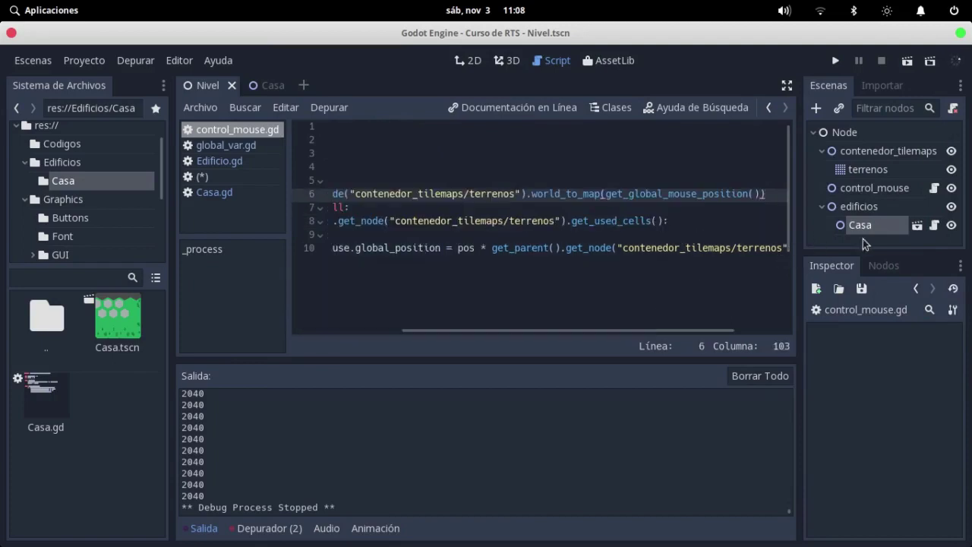
left_click(860, 225)
scroll(456, 245, "up", 1)
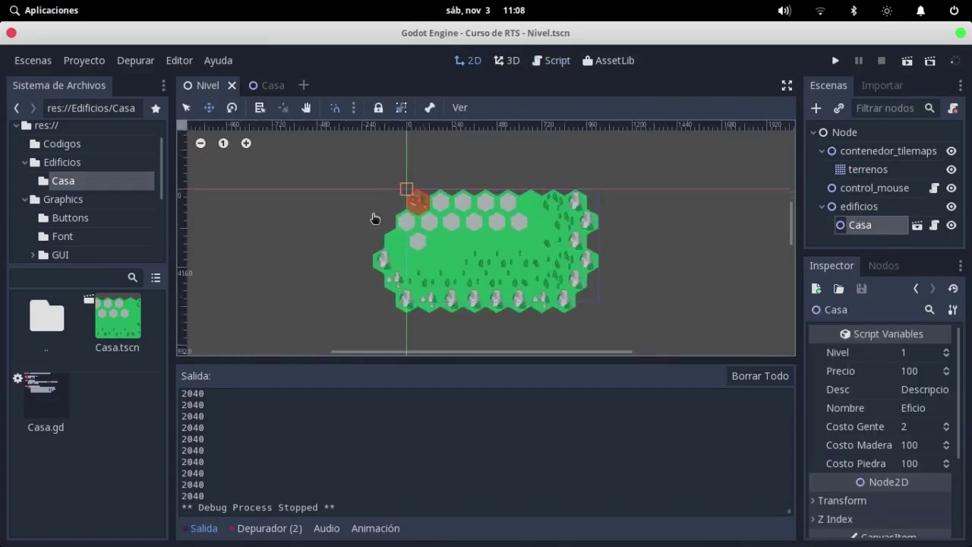
left_click(885, 206)
scroll(438, 232, "up", 2)
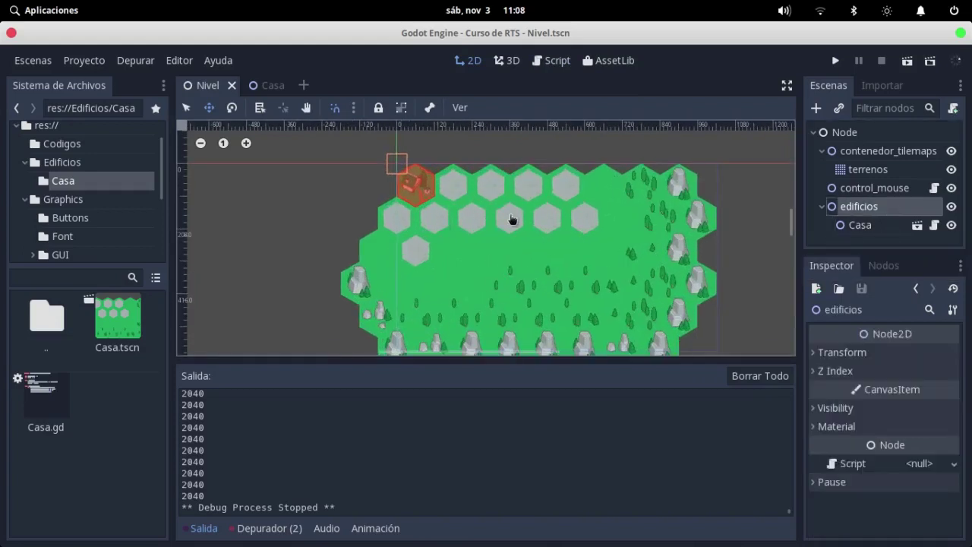
scroll(524, 223, "down", 1)
middle_click_drag(524, 224, 497, 212)
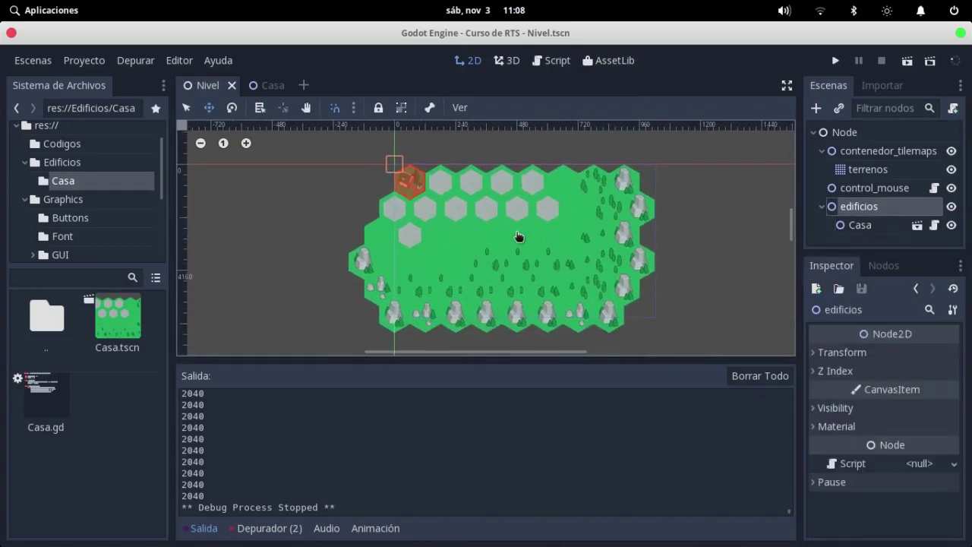
scroll(536, 264, "up", 1)
middle_click_drag(534, 245, 503, 237)
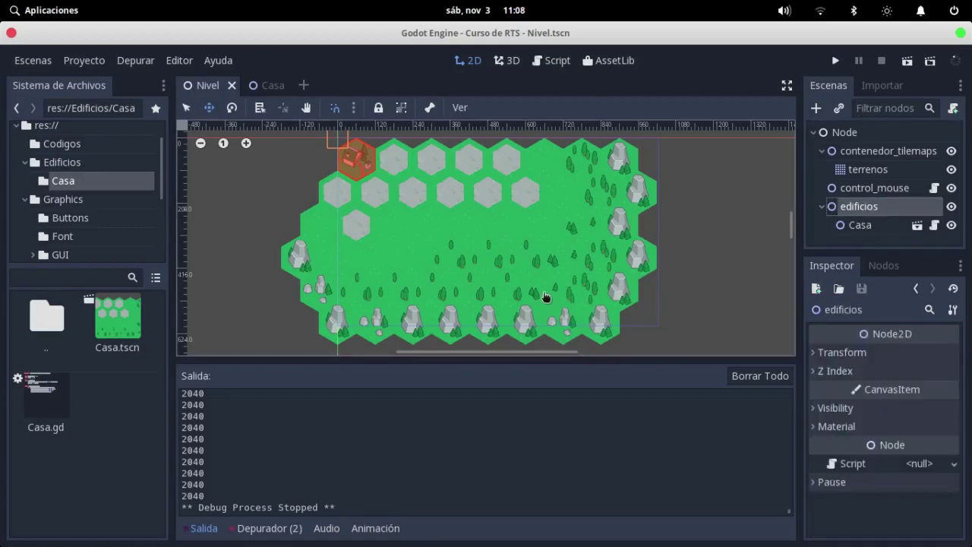
scroll(558, 232, "up", 1)
scroll(569, 231, "down", 3)
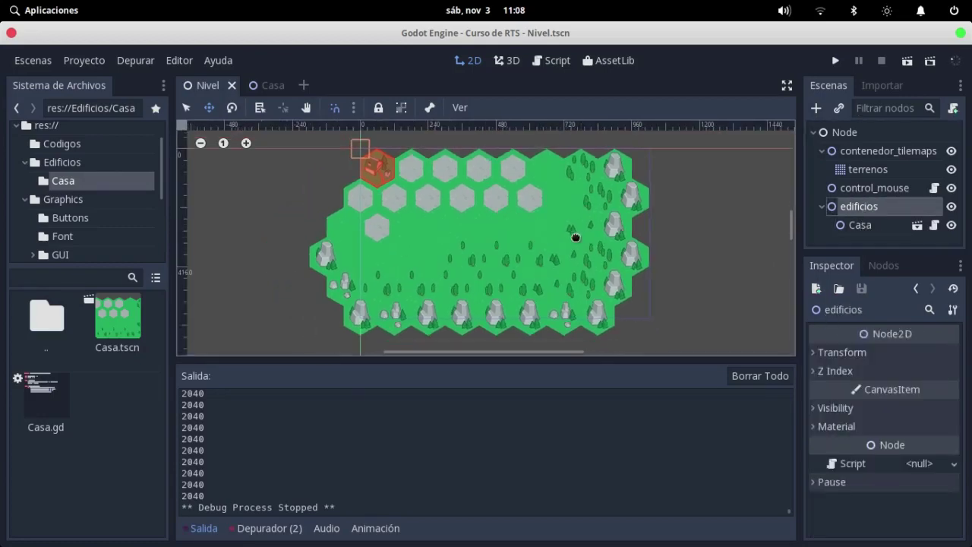